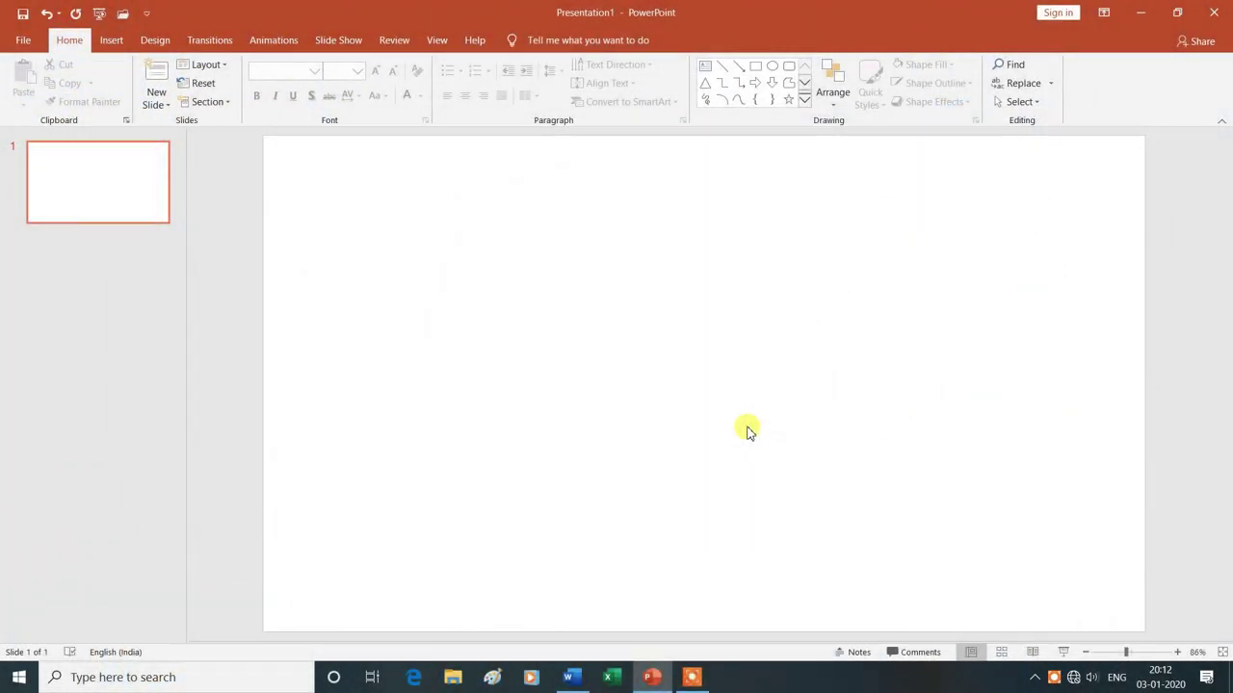
Step: Start a new sound recording from the Audio menu on the Insert tab
click(111, 41)
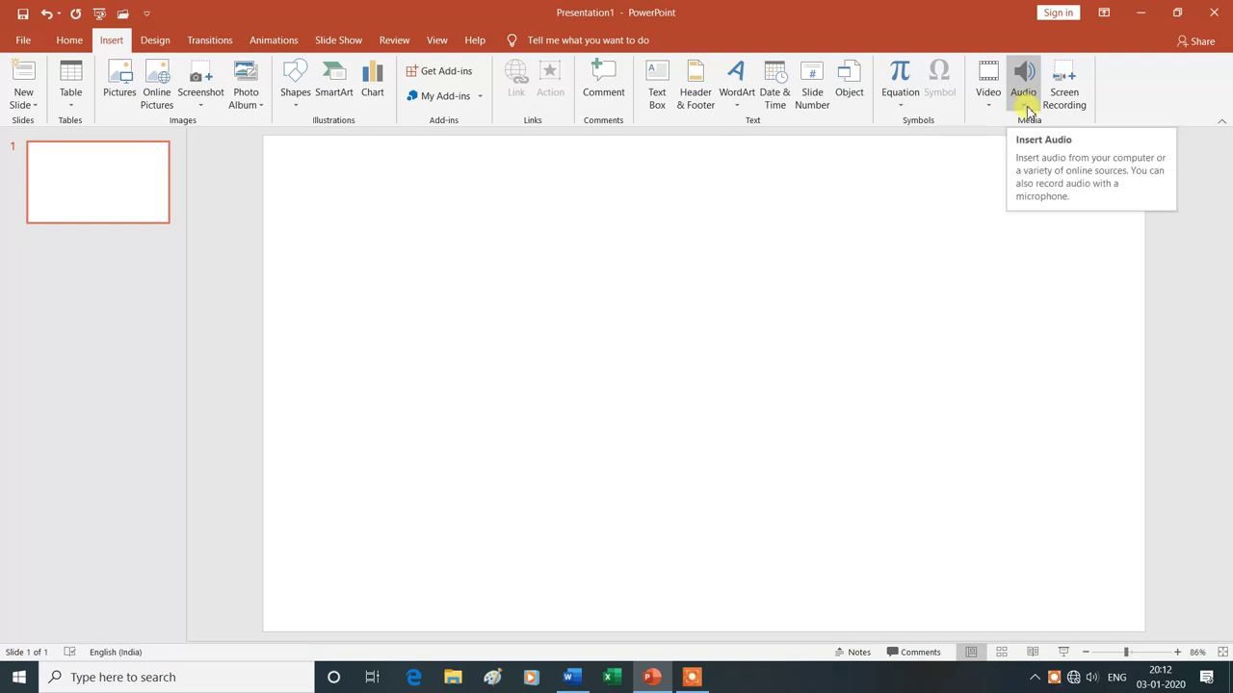
click(1023, 109)
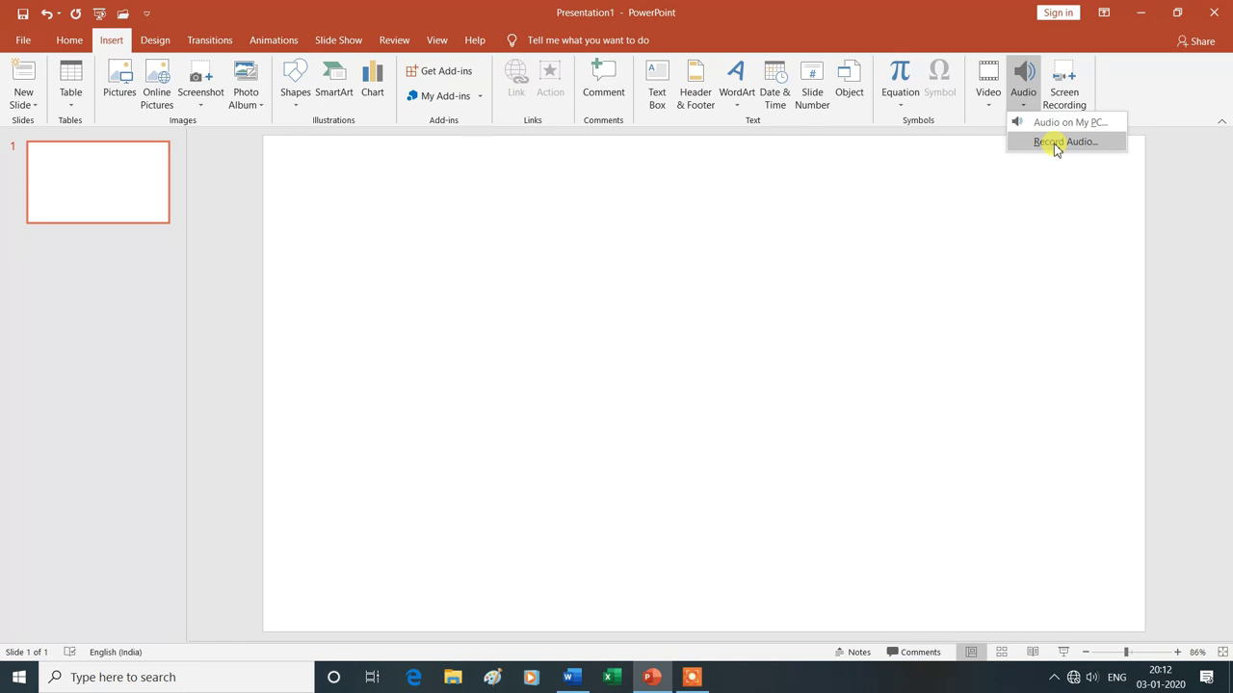
click(1055, 143)
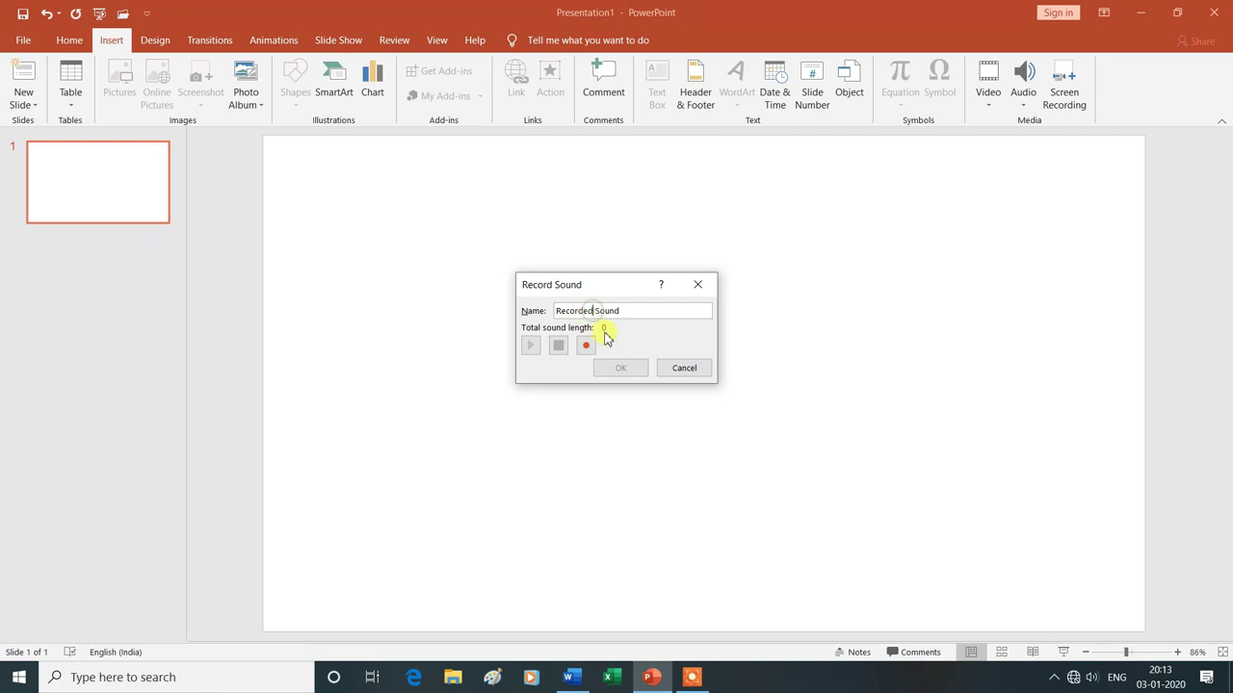
Step: Record a 14-second clip named 'Sound', play it back, and insert it on the slide
key(BackSpace)
key(BackSpace)
key(BackSpace)
key(BackSpace)
key(BackSpace)
key(BackSpace)
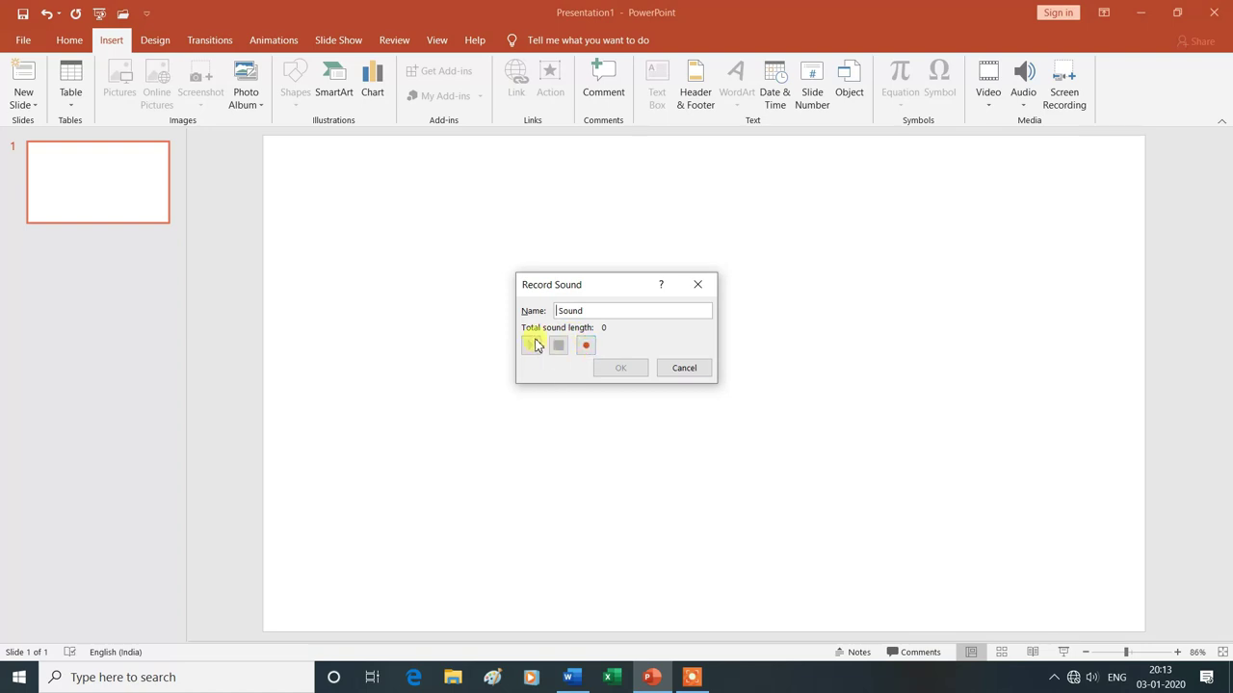
click(584, 350)
click(586, 346)
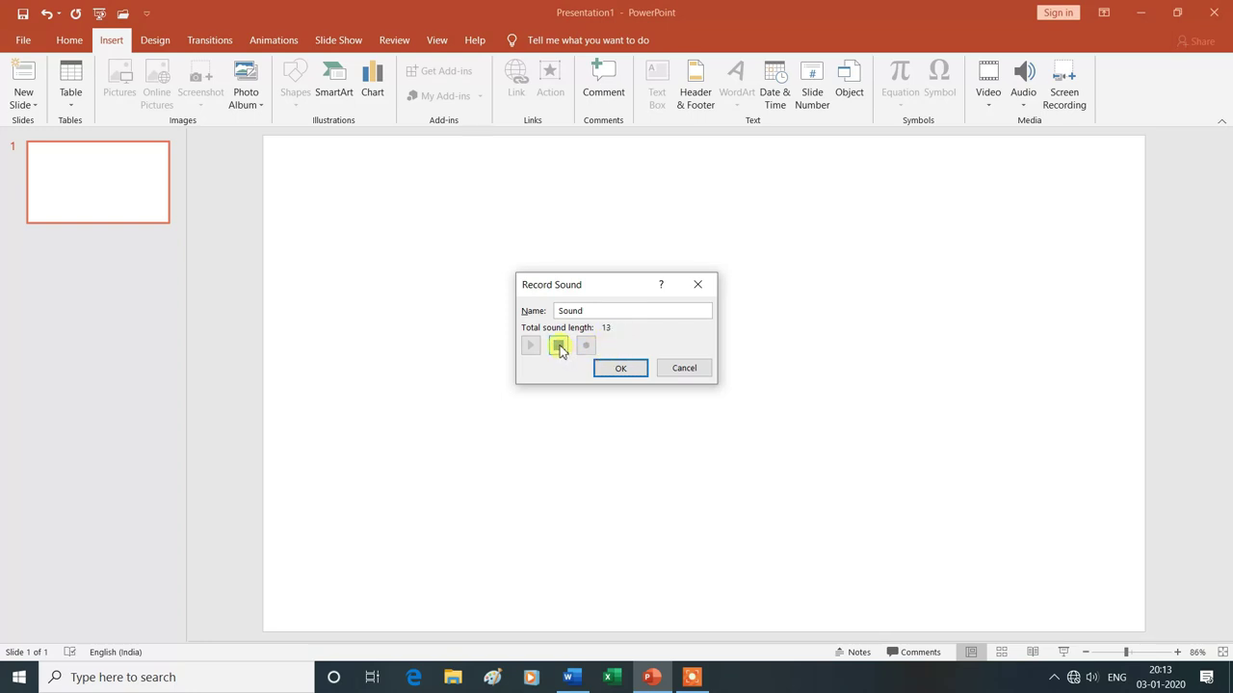
click(558, 346)
click(532, 349)
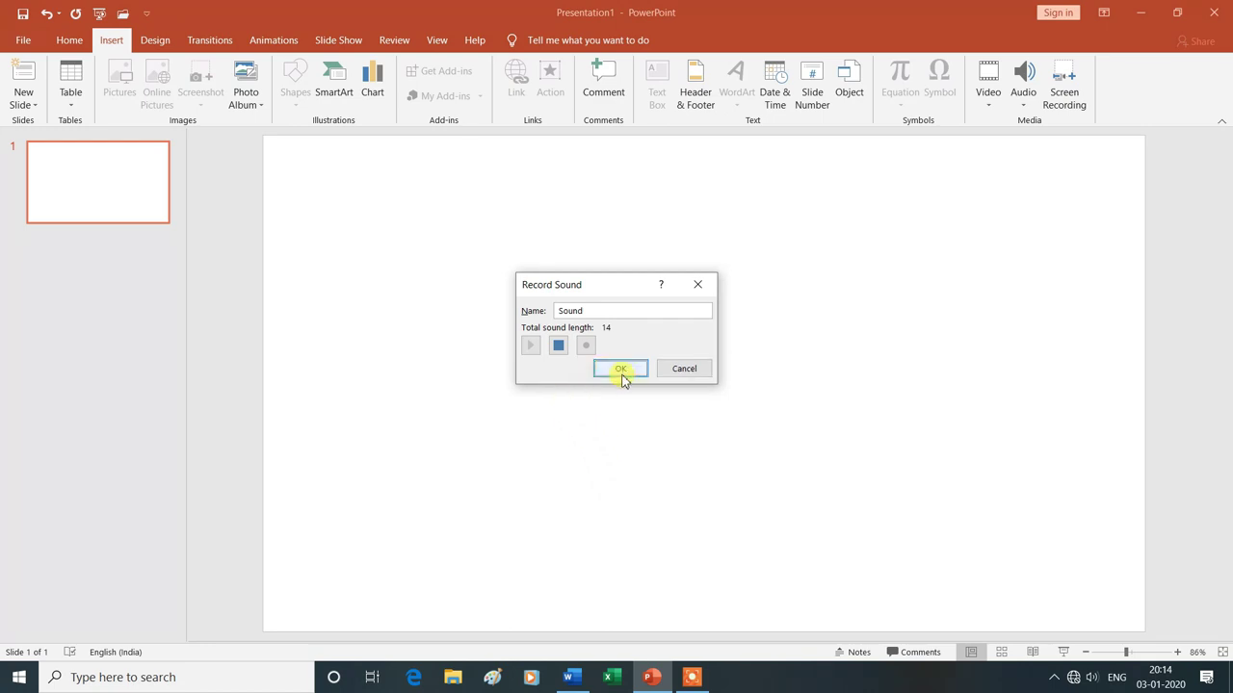
click(626, 372)
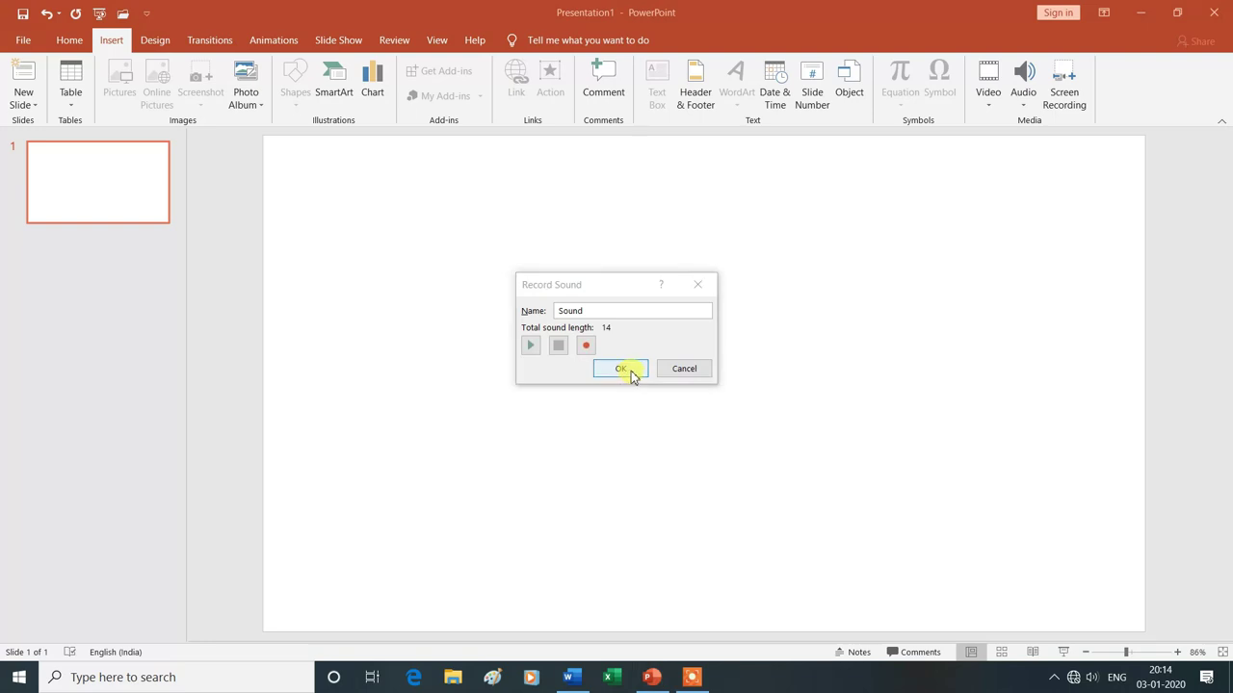
click(630, 371)
Step: Save the presentation with the sound icon as 'aa' on the Desktop, then exit PowerPoint
mouse_move(709, 393)
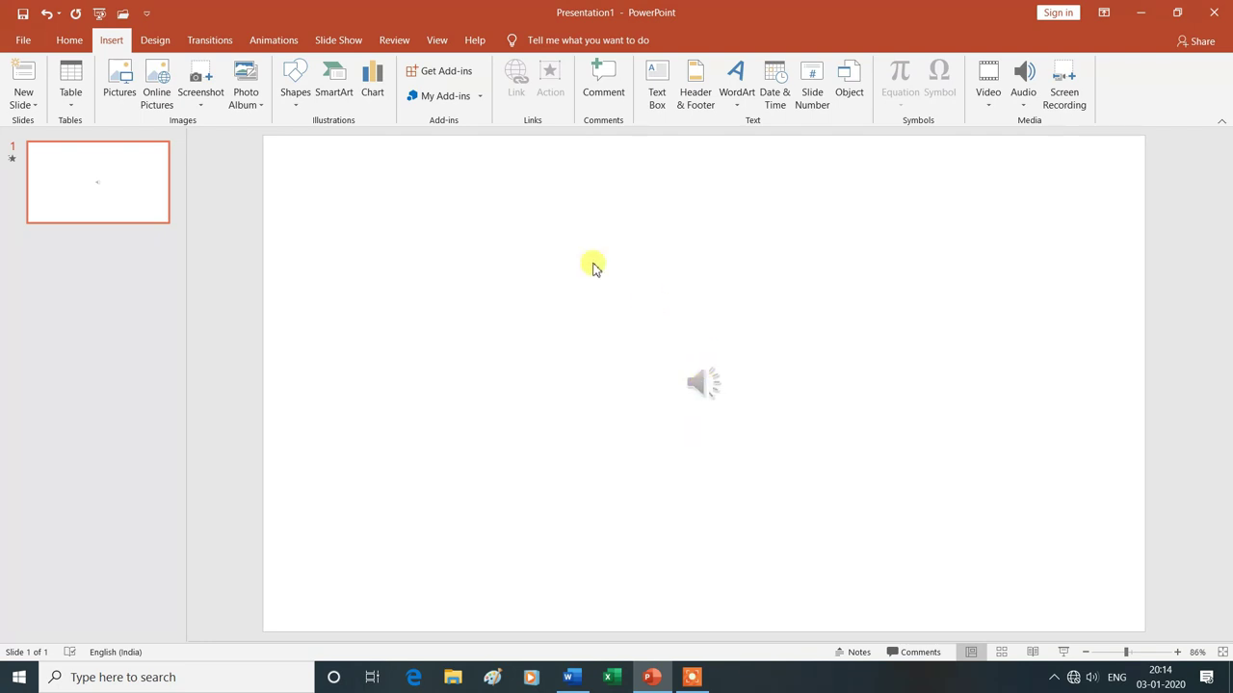
click(23, 15)
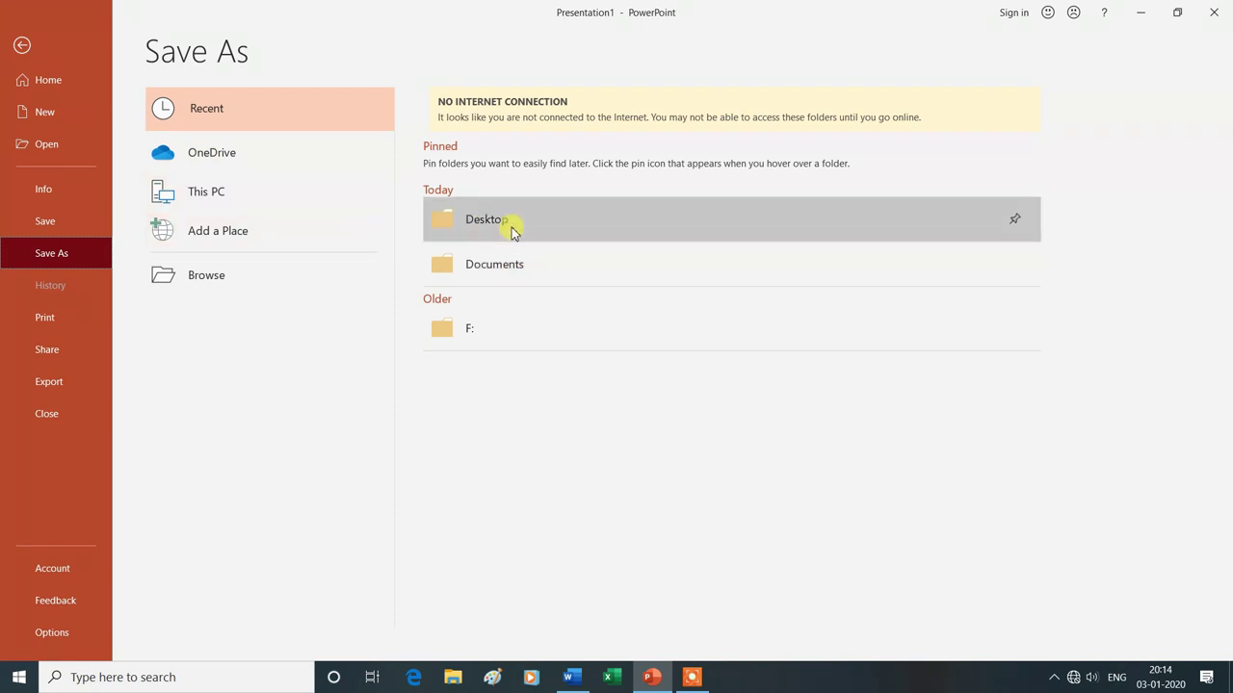
click(512, 228)
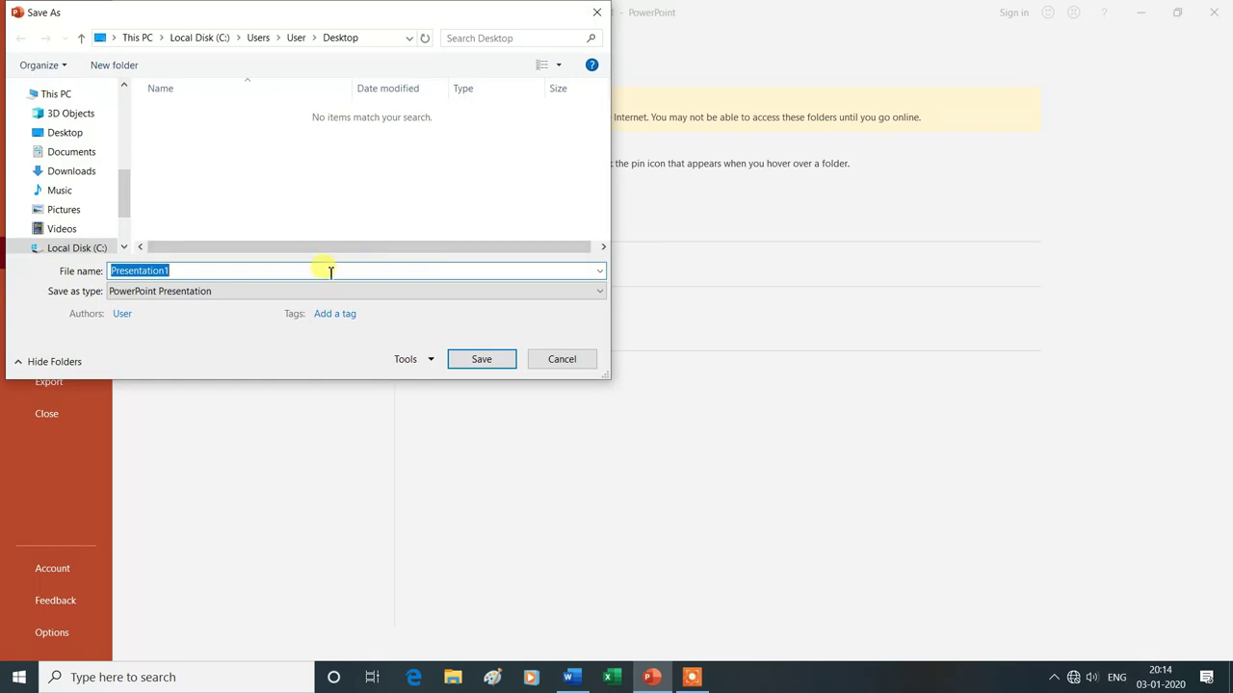
text(aa)
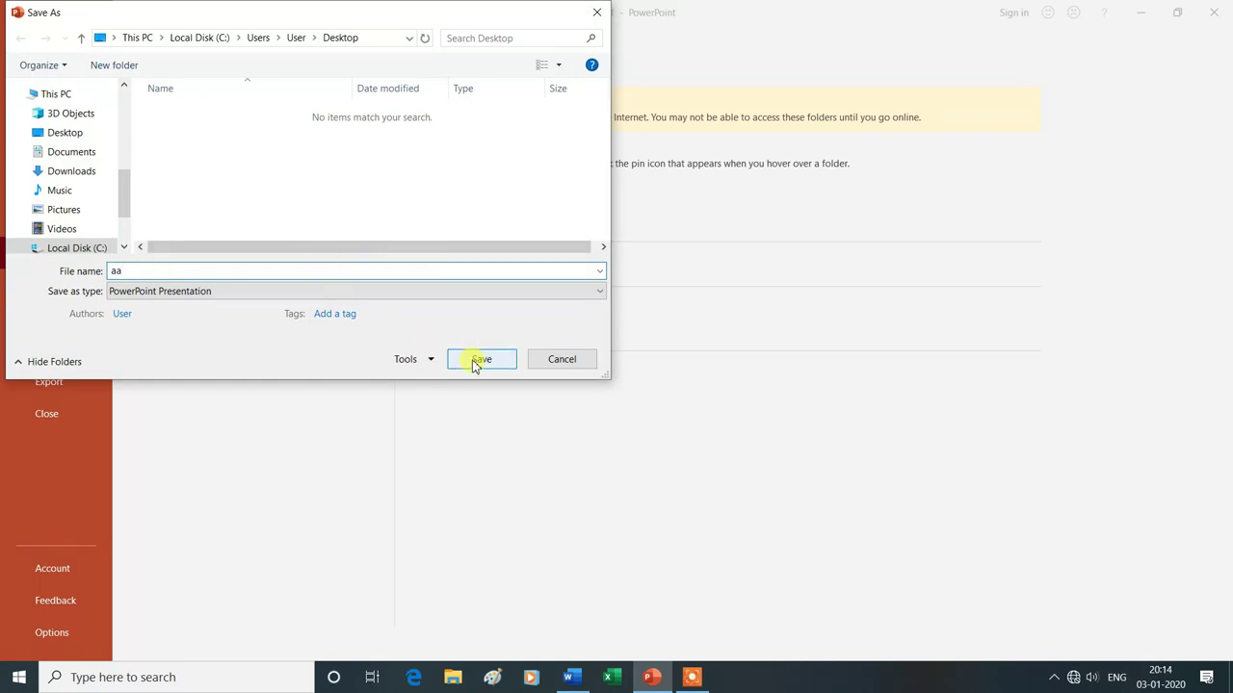
click(474, 363)
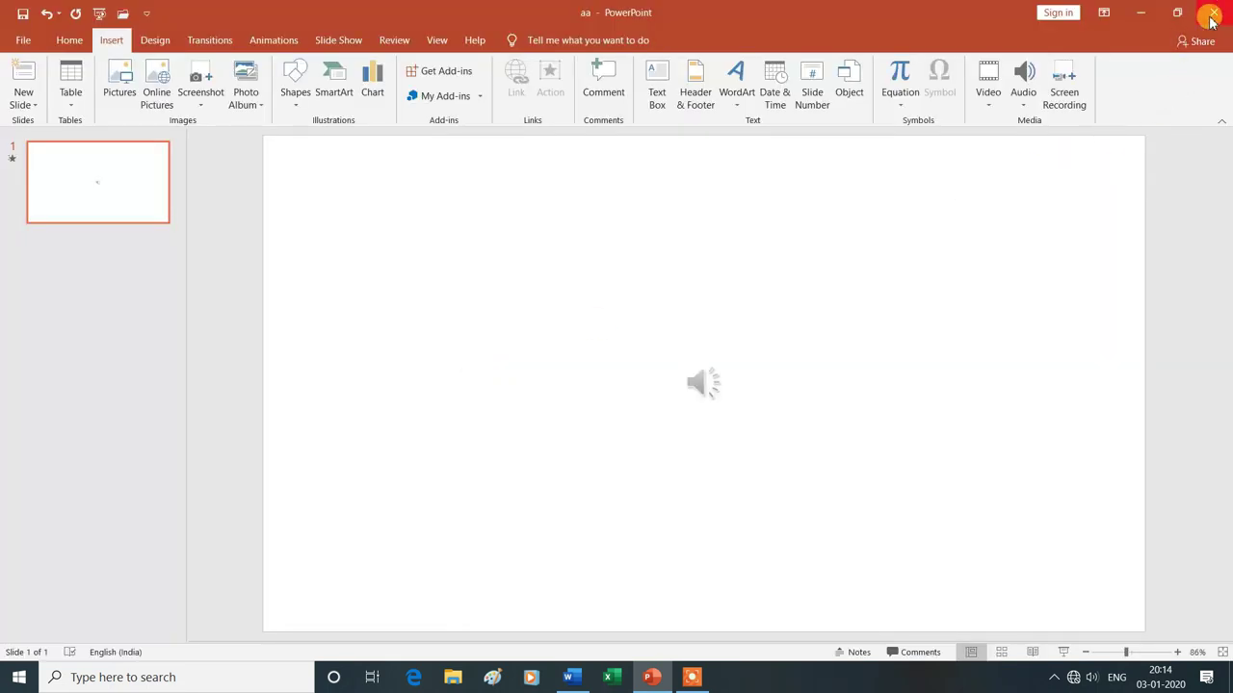
click(1211, 12)
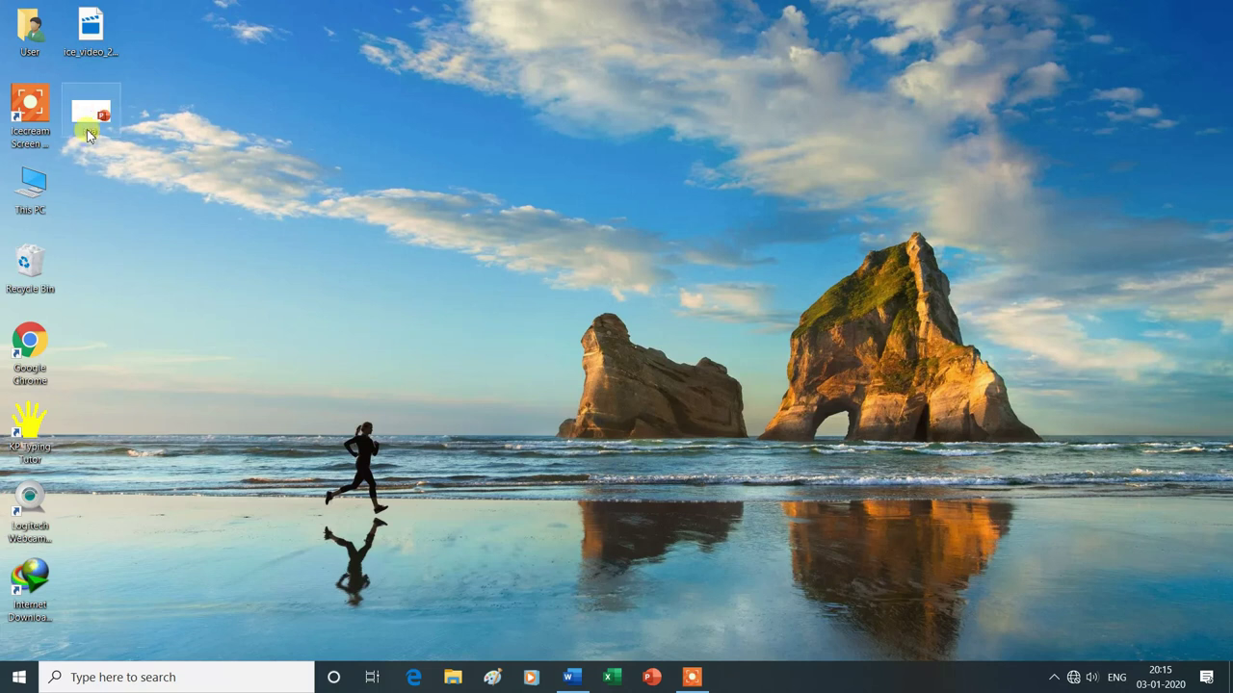
double_click(97, 123)
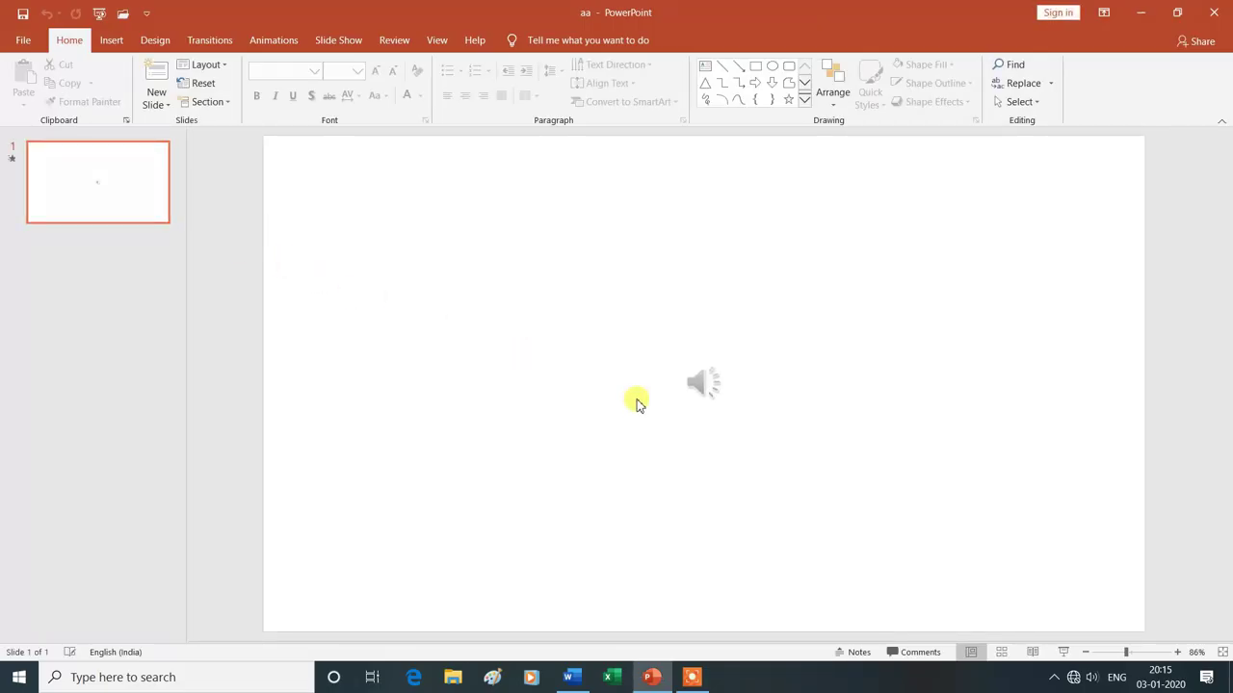
click(704, 384)
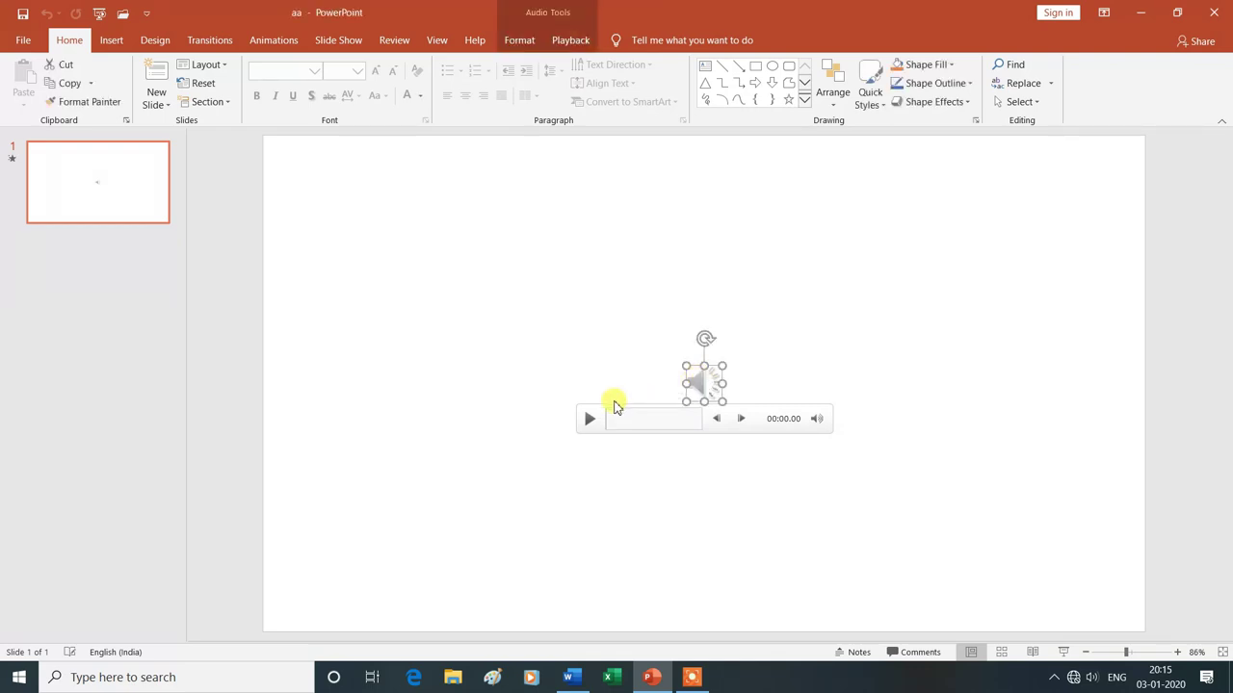
click(591, 420)
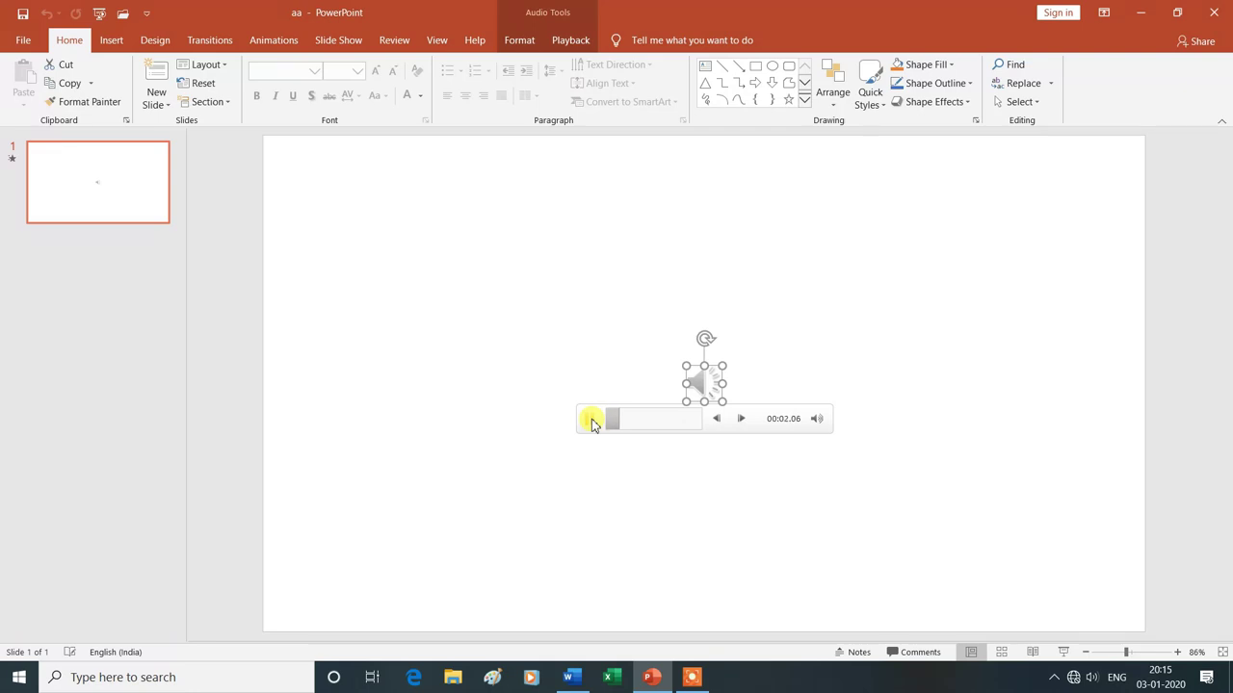
click(592, 420)
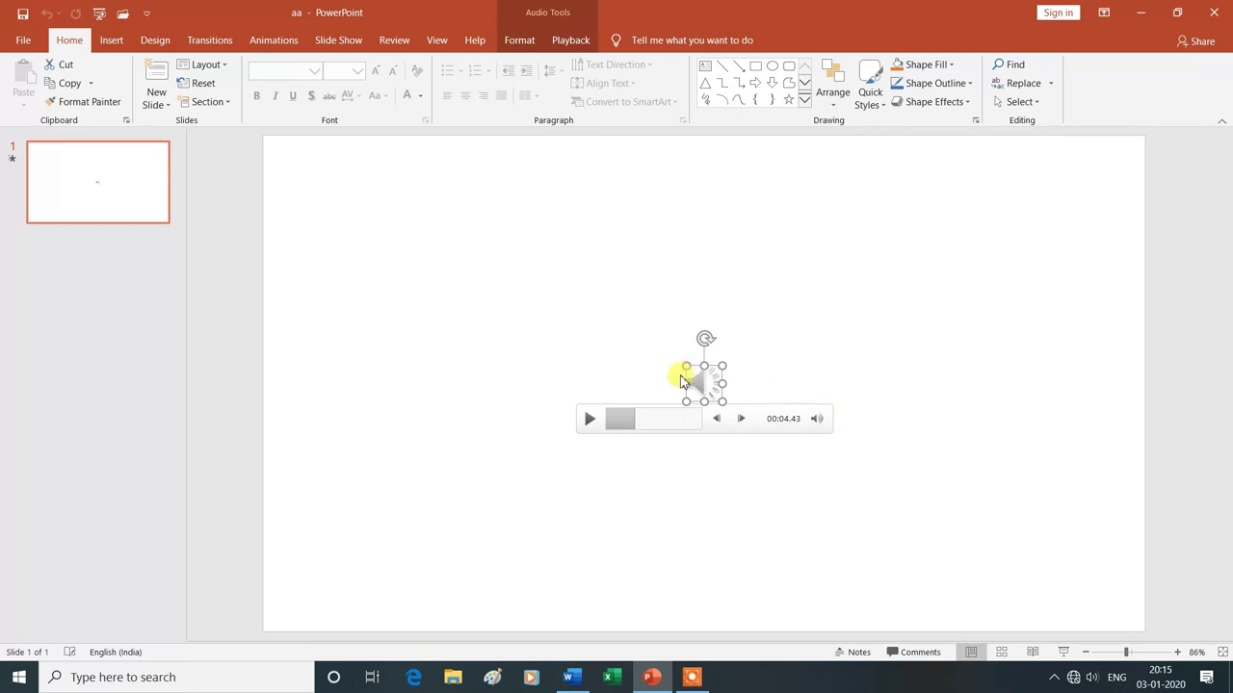
mouse_move(820, 424)
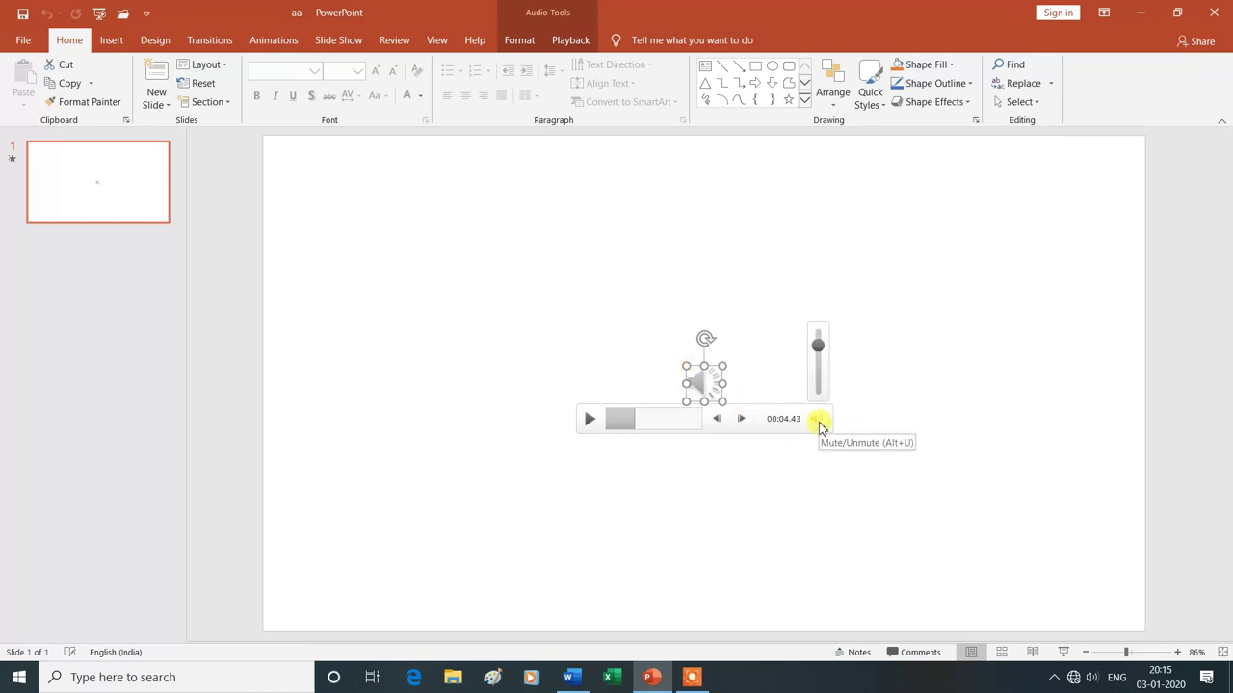
drag(818, 345, 822, 387)
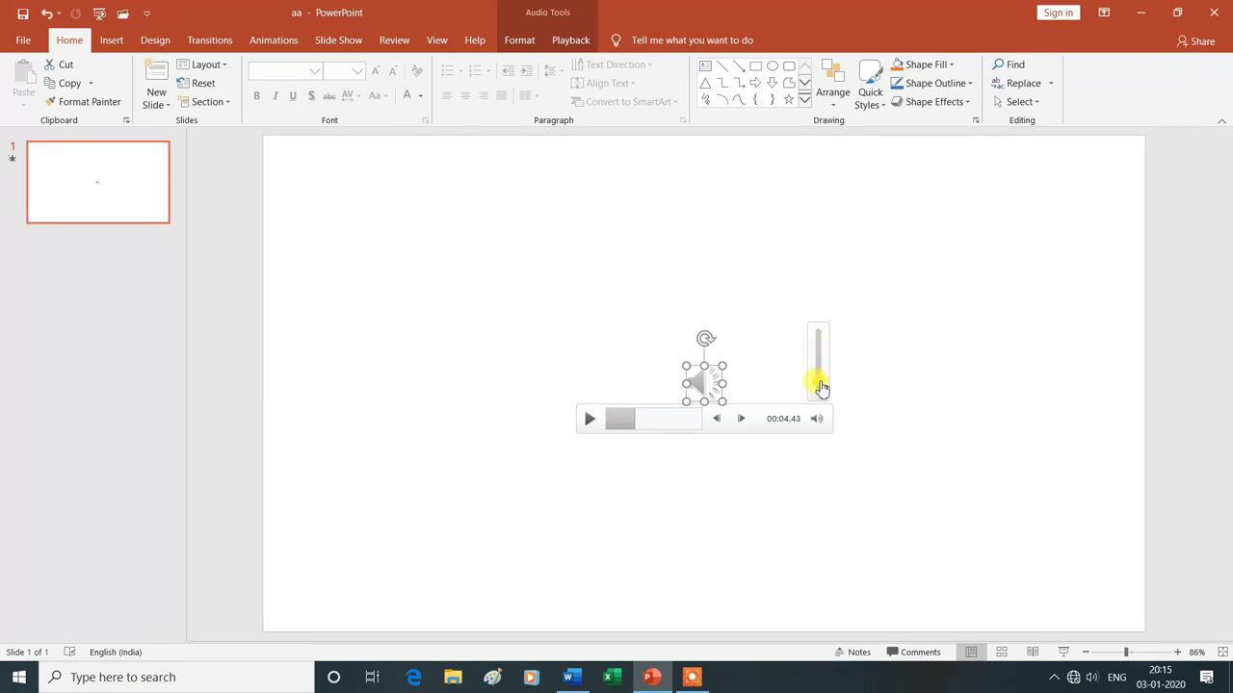
click(606, 421)
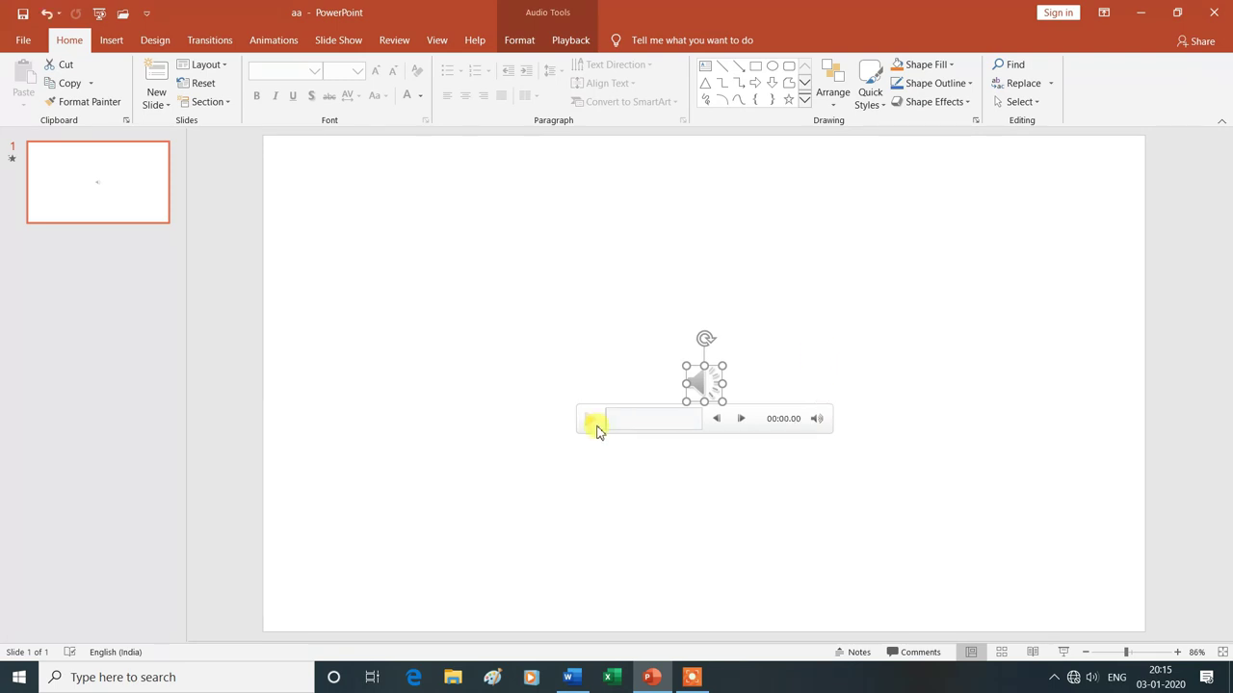
click(817, 420)
click(819, 344)
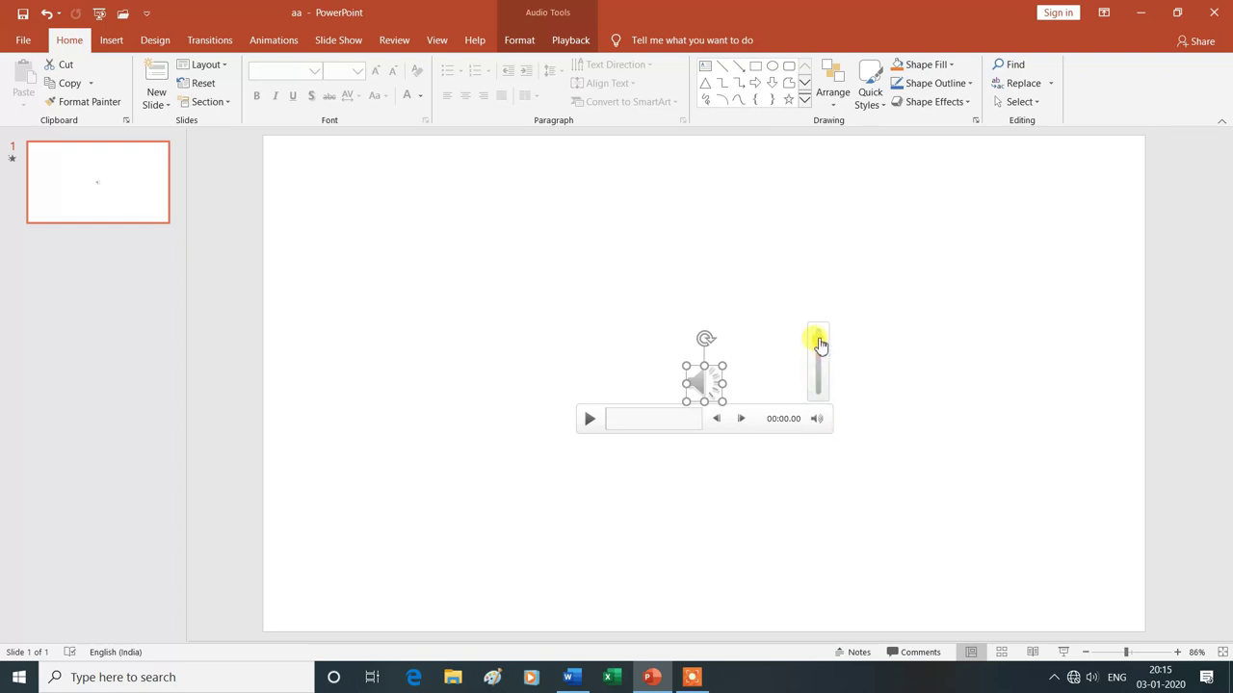
drag(819, 344, 820, 379)
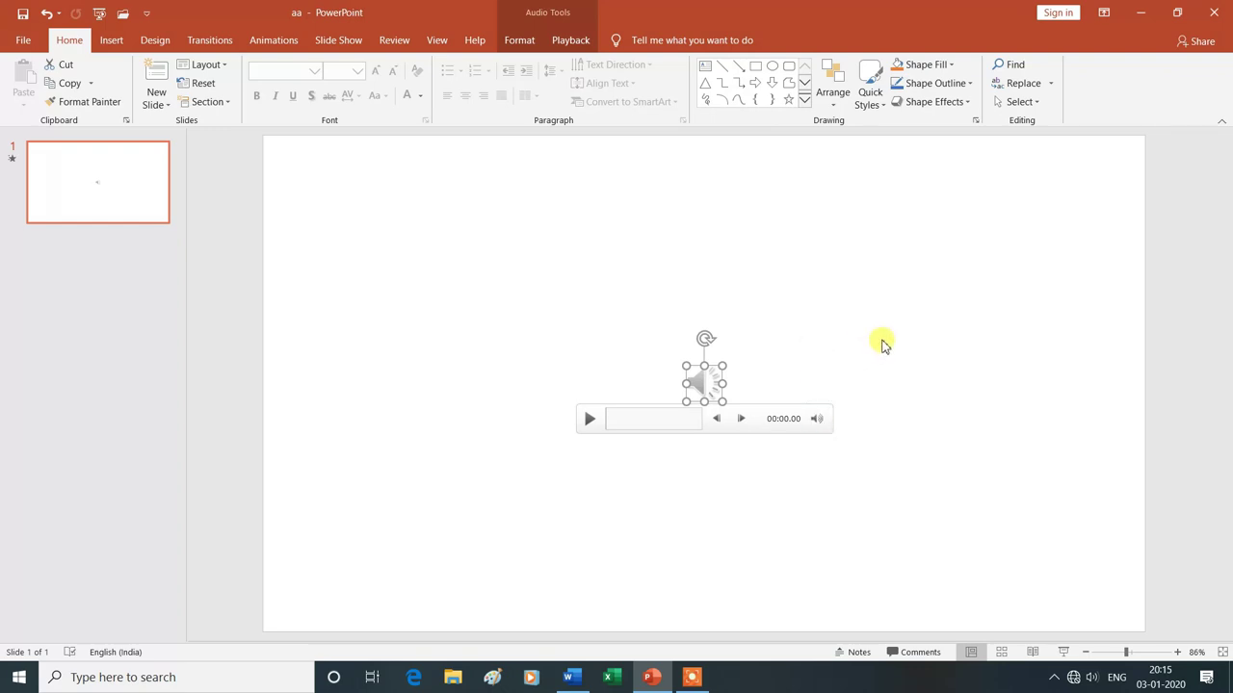
click(1212, 19)
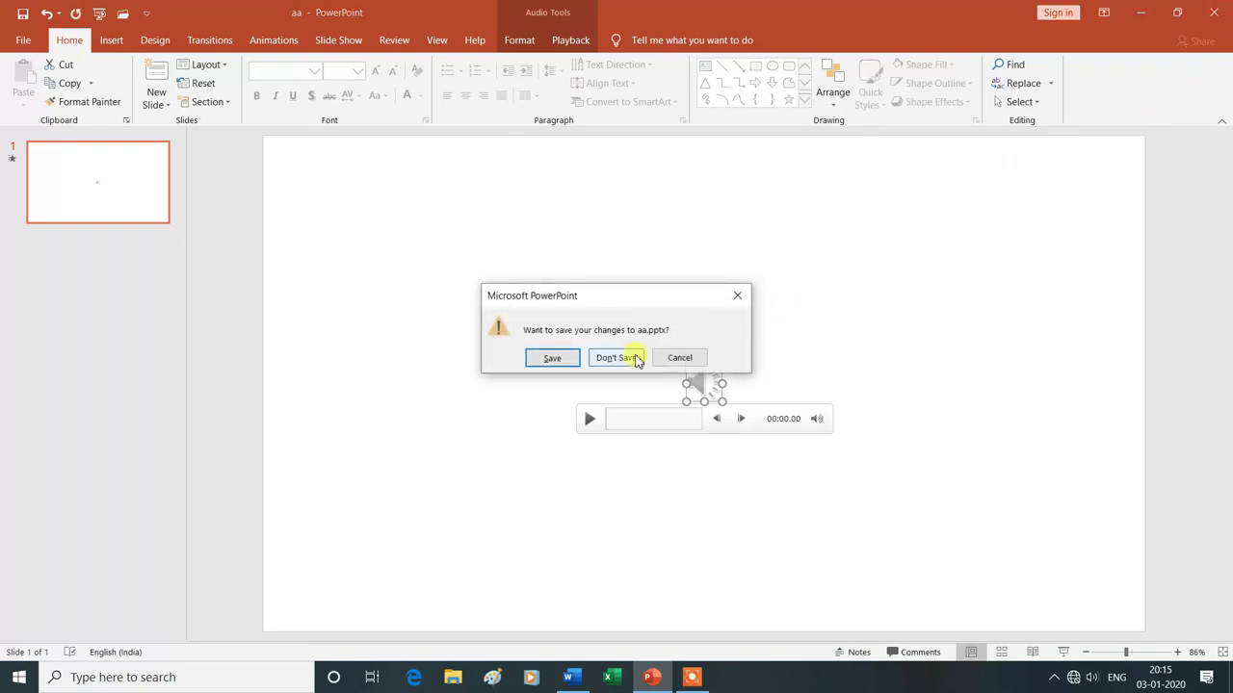
click(626, 356)
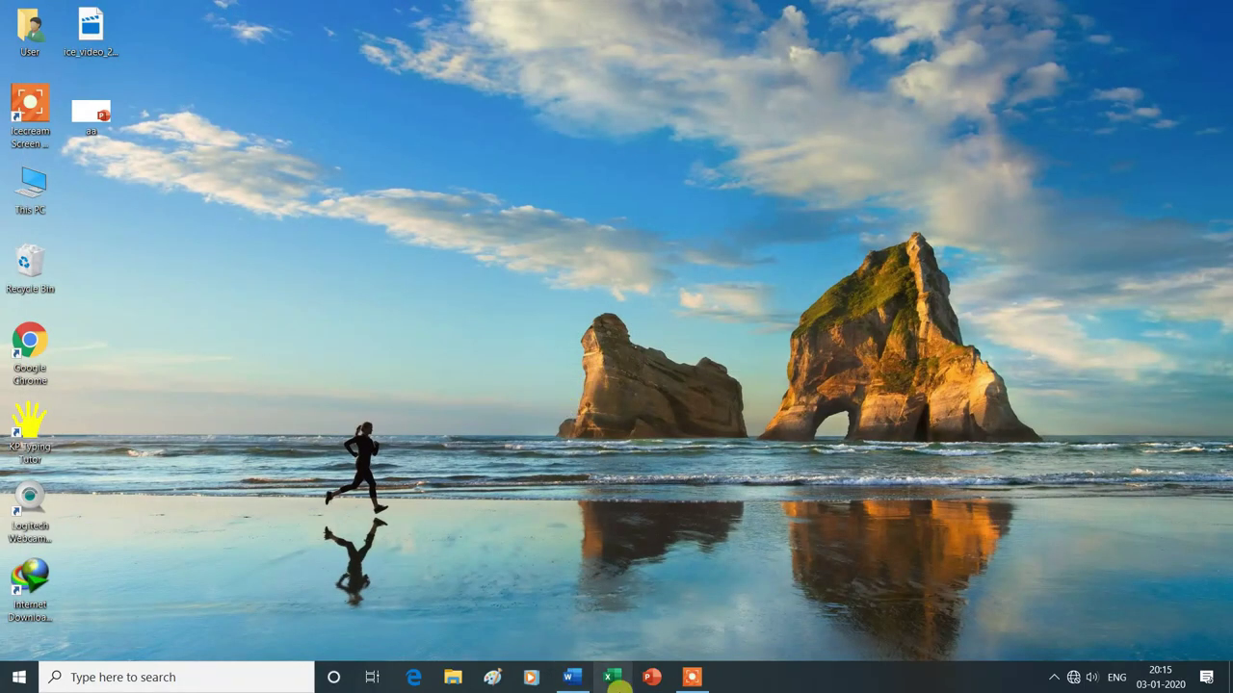
Step: Launch PowerPoint and open the NEW SLIDE presentation from the recent files list
click(646, 679)
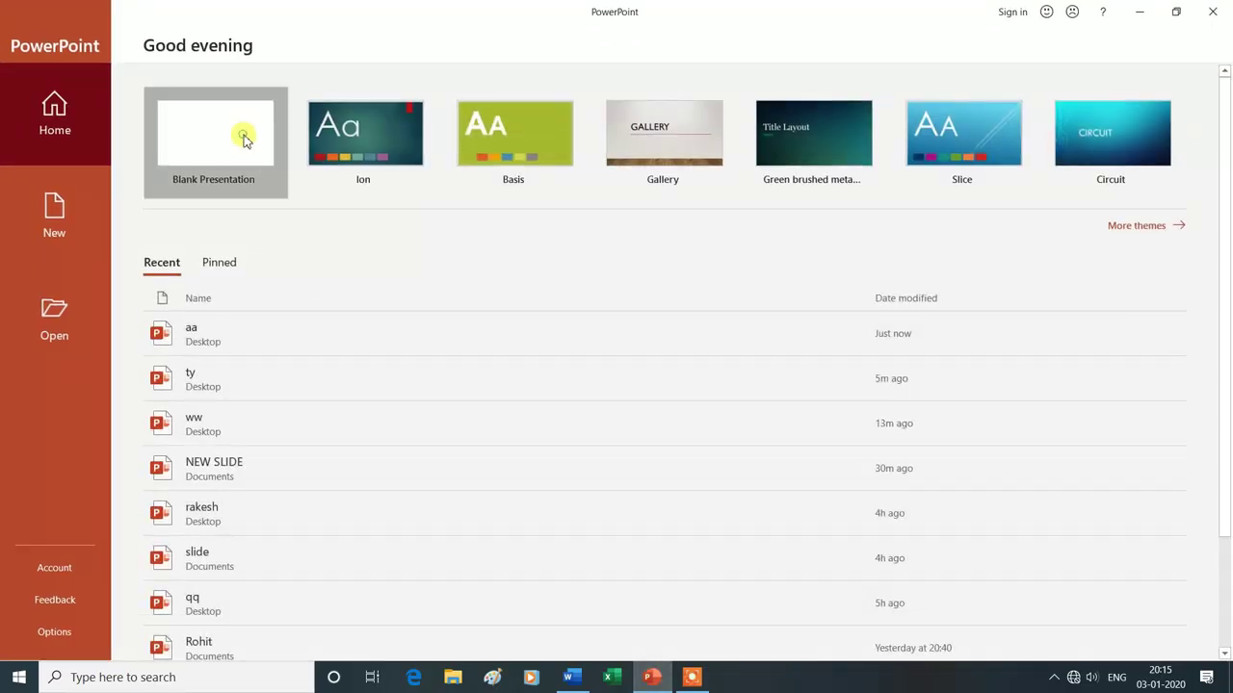
click(242, 132)
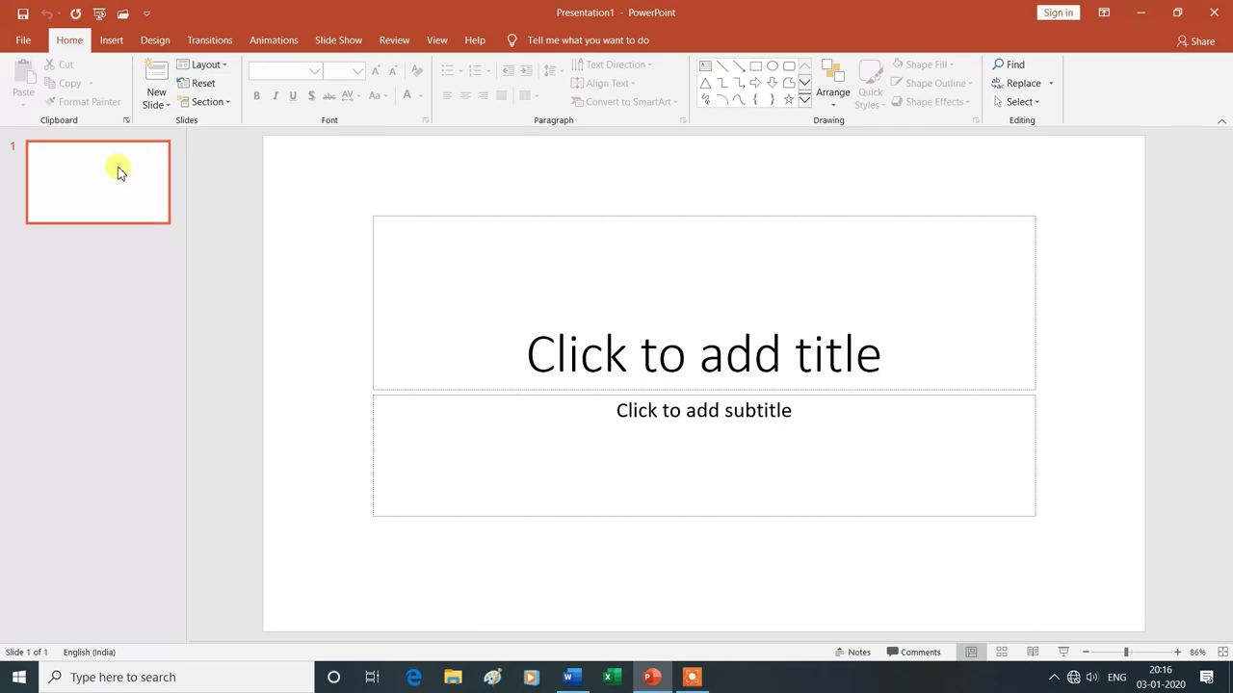
click(125, 18)
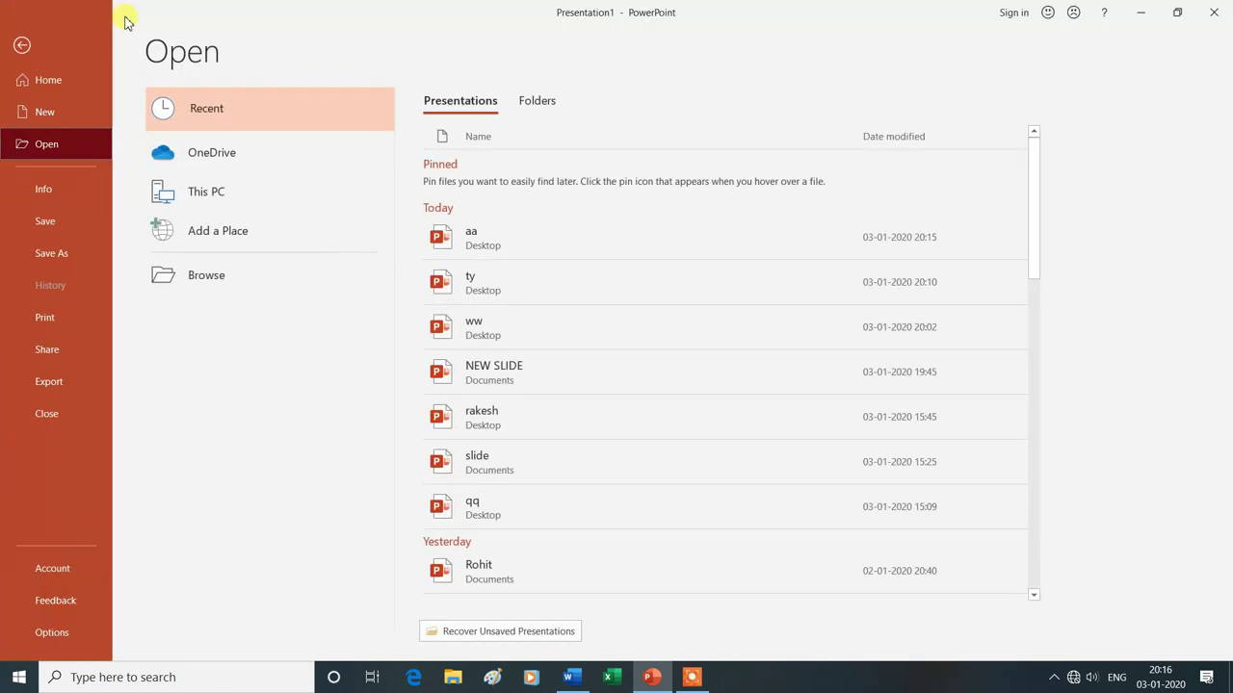
click(502, 377)
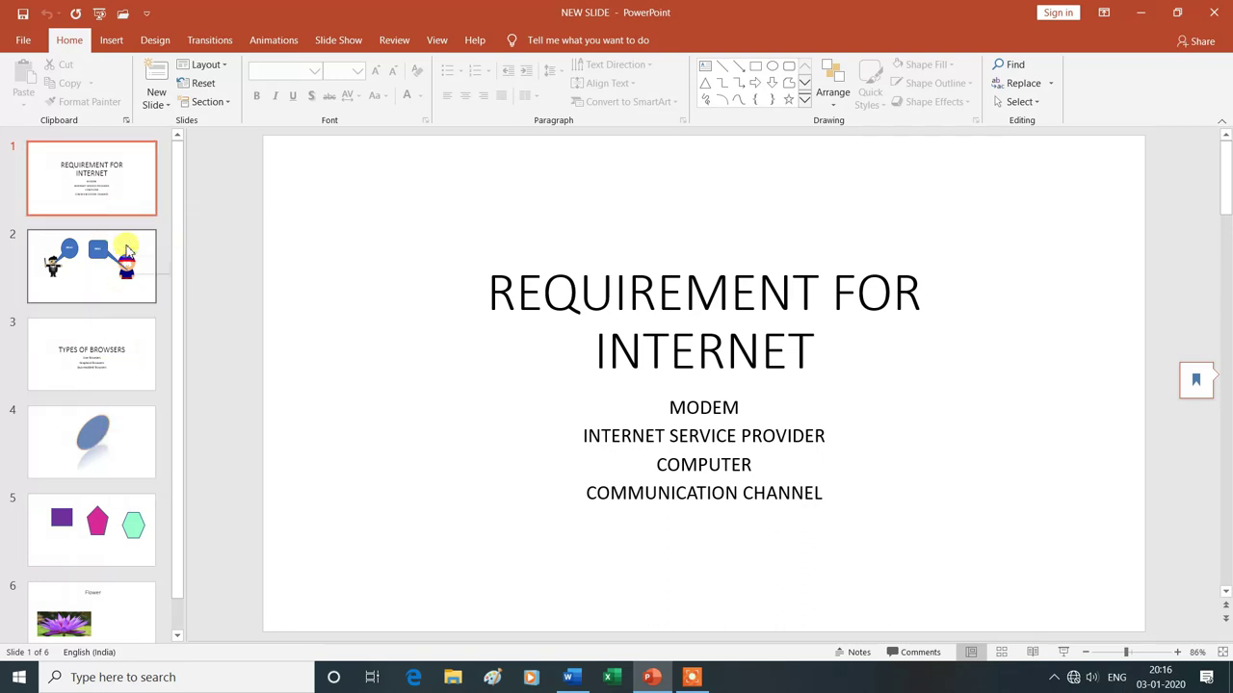
Step: Delete slide 4, the ellipse slide, and return to slide 1
right_click(123, 448)
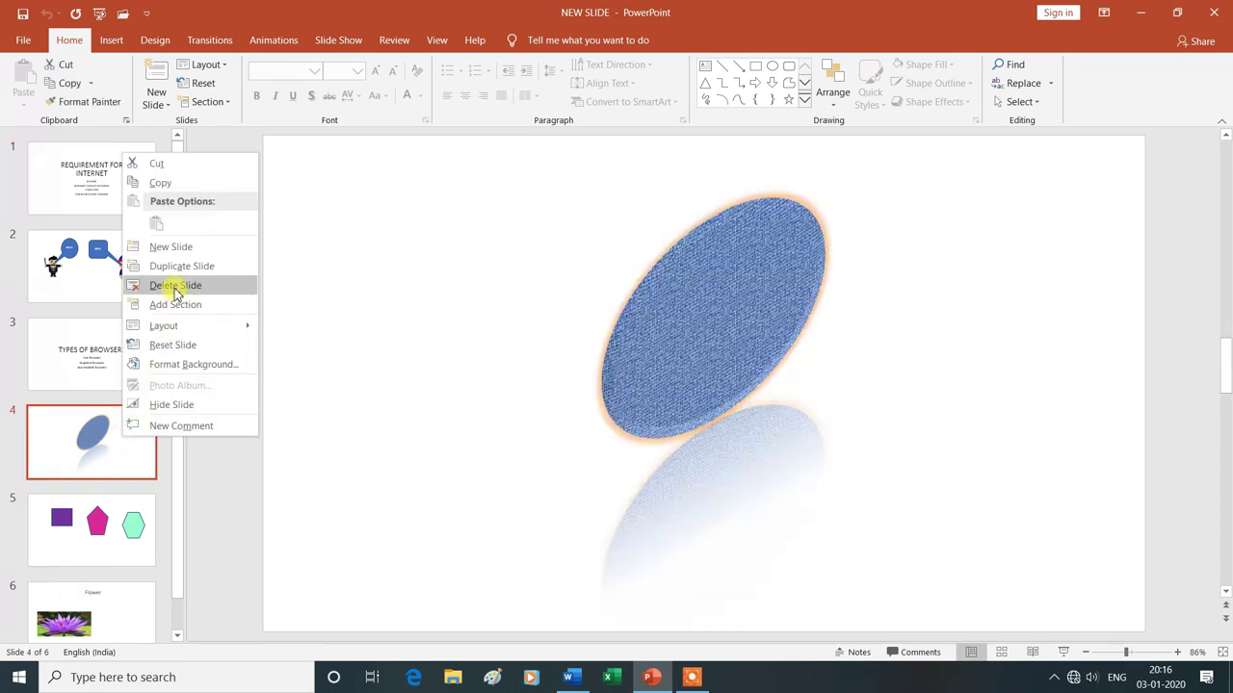
click(172, 285)
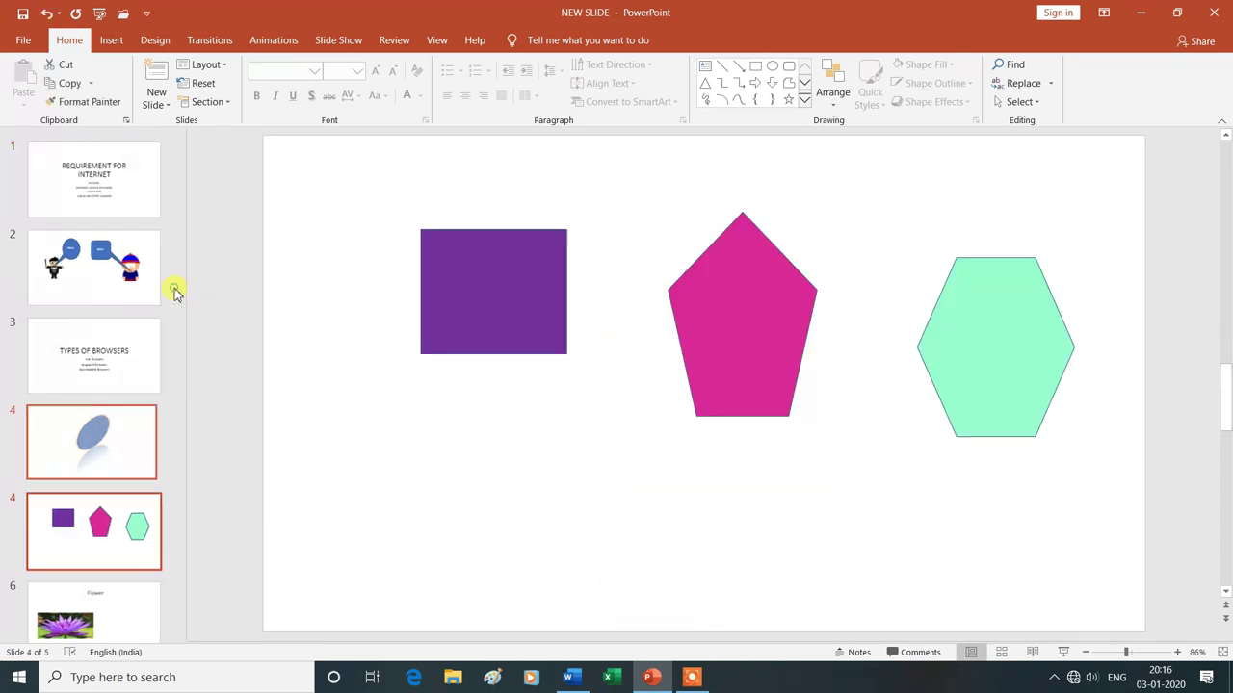
click(138, 185)
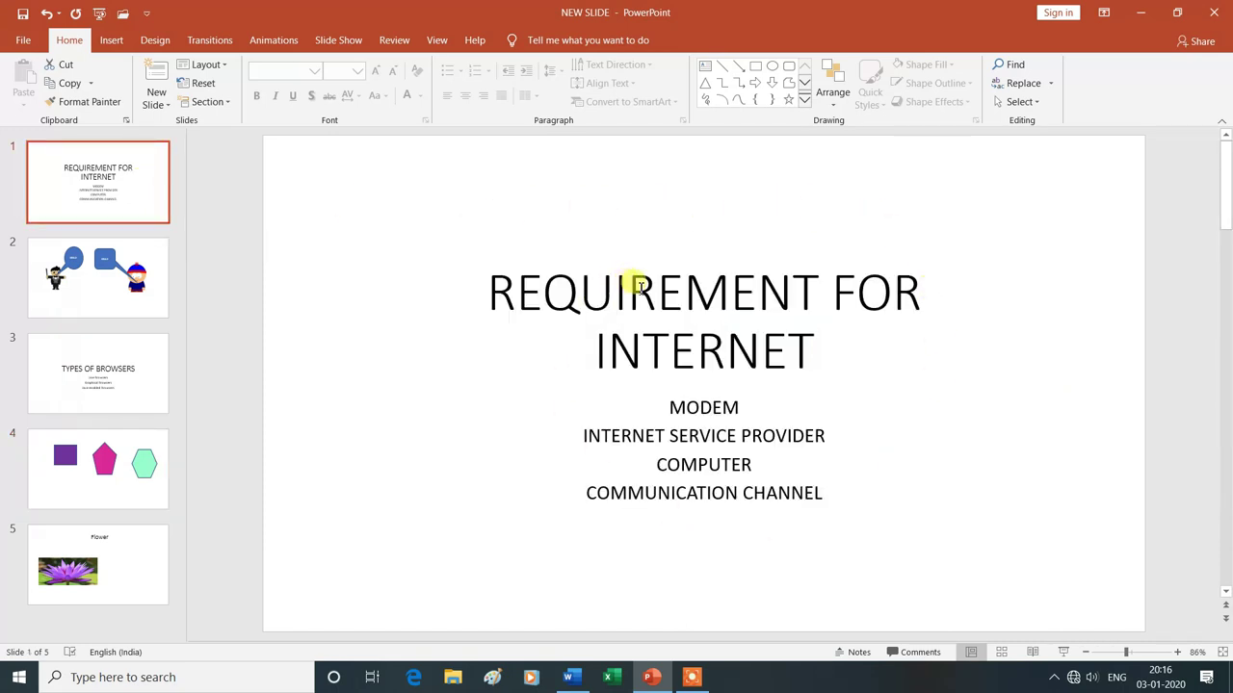
click(110, 40)
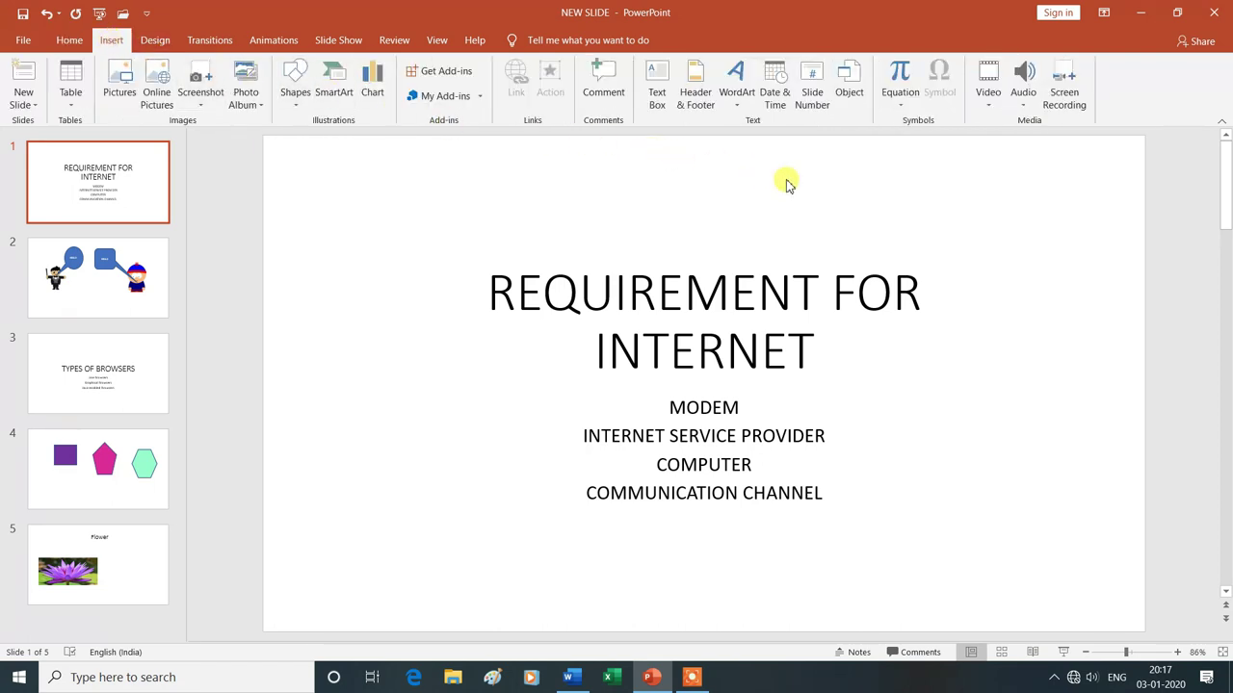
Step: Insert the cuban-twist audio file from the Music folder onto slide 1
key(alt)
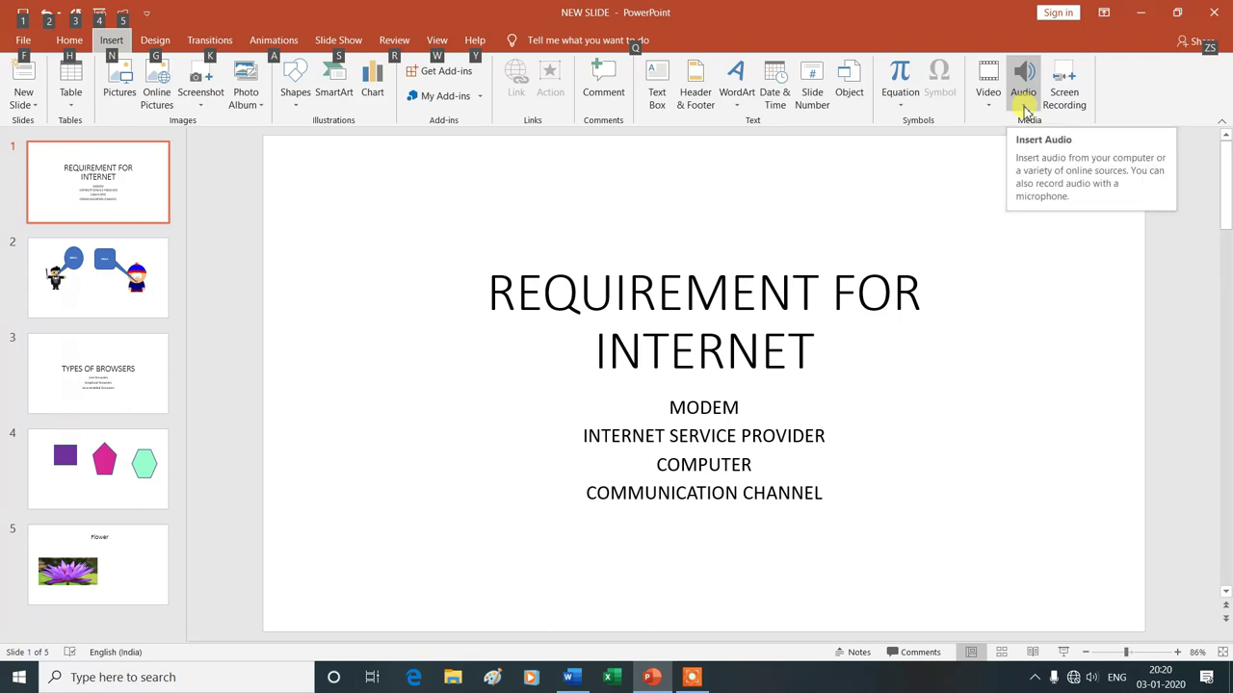
click(1026, 108)
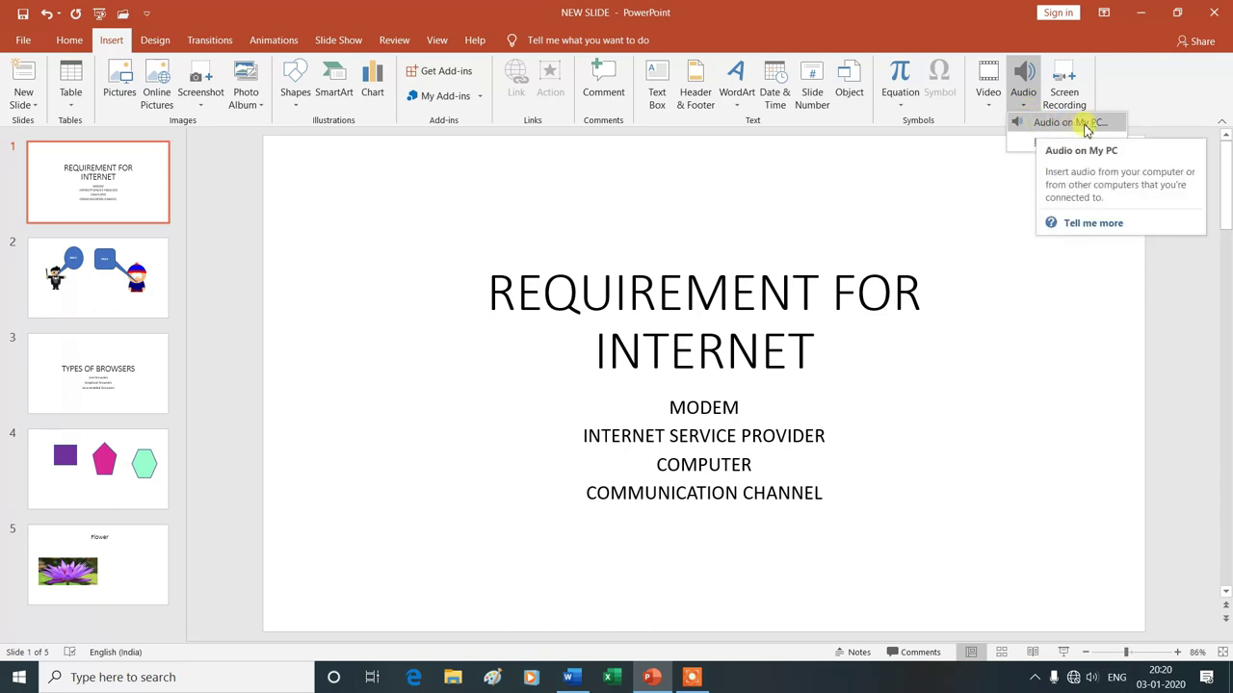
click(1085, 124)
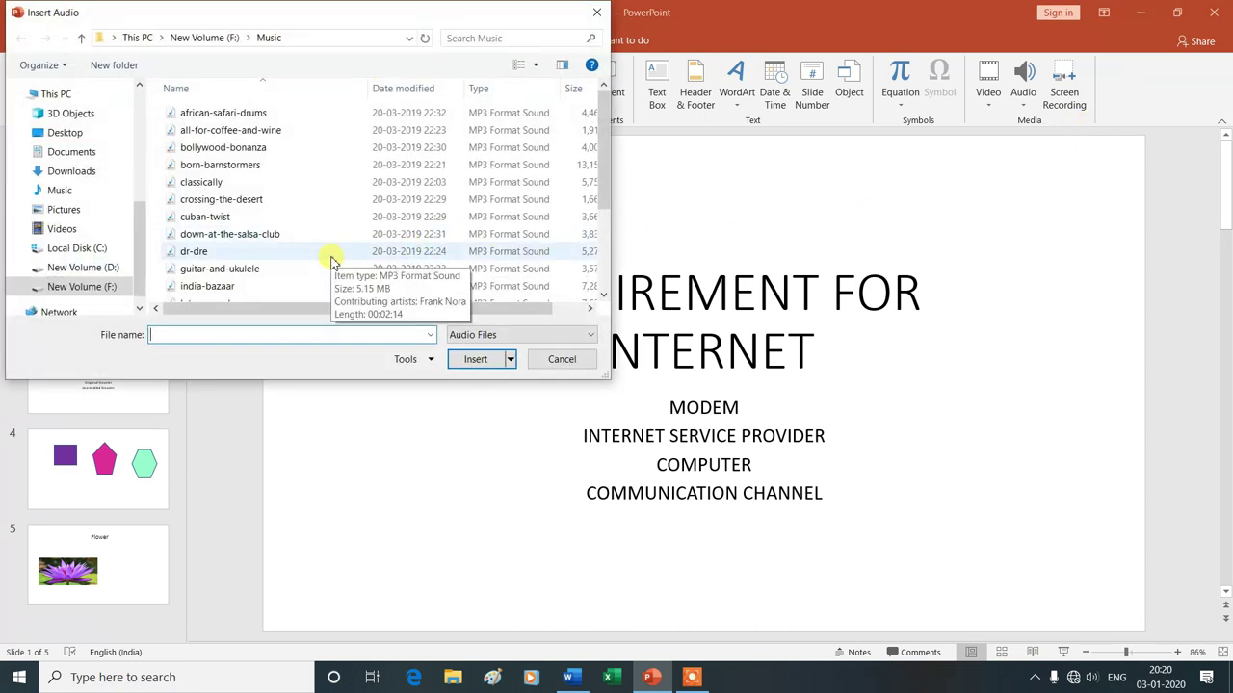
click(212, 220)
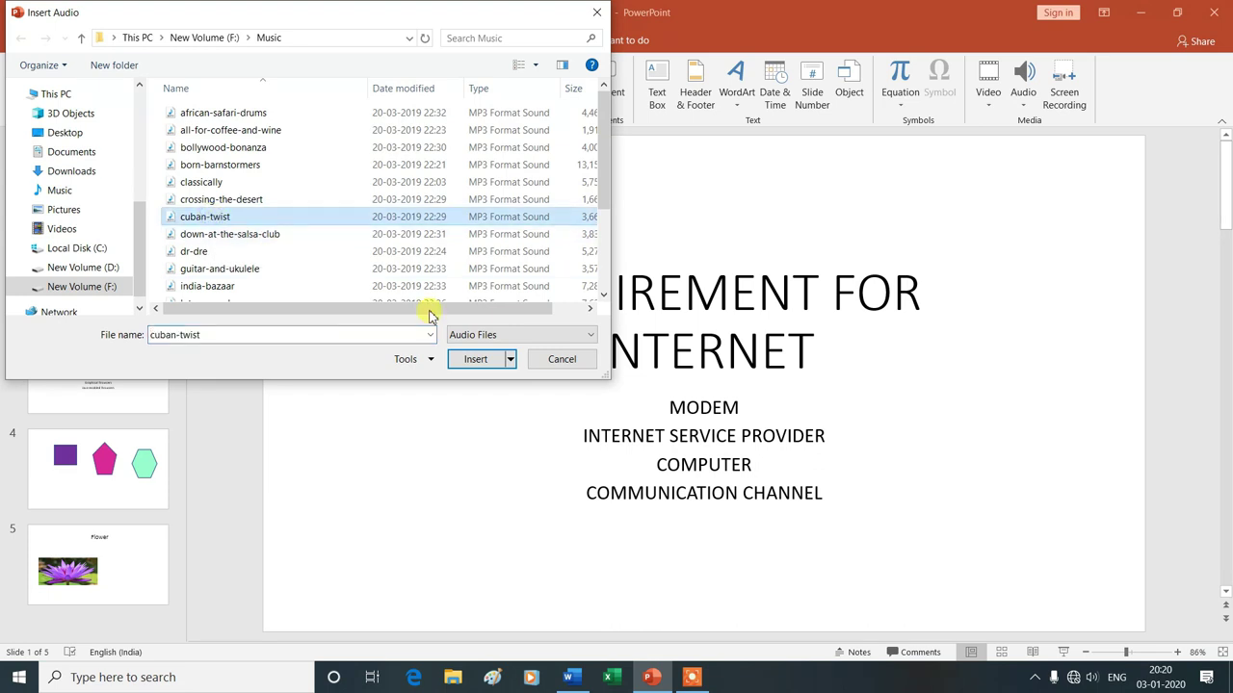
click(477, 362)
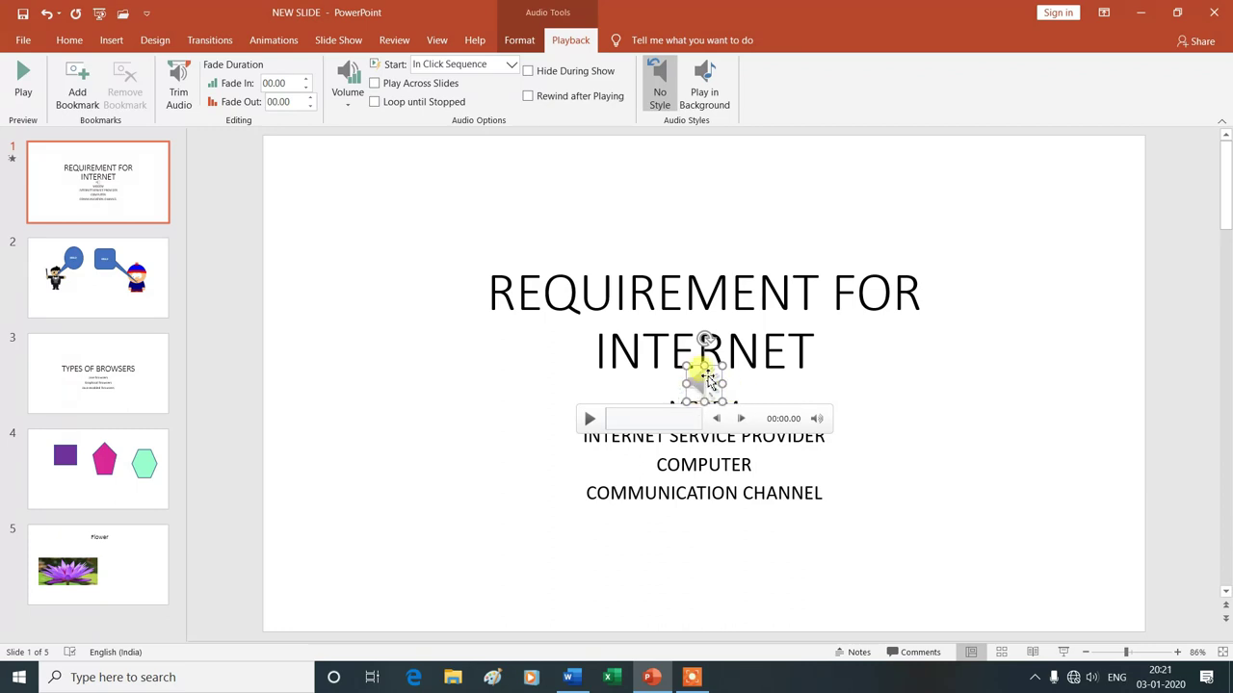
Step: Preview the cuban-twist audio, pause it, and add Bookmark 1 at the paused position
drag(708, 390, 705, 386)
click(589, 424)
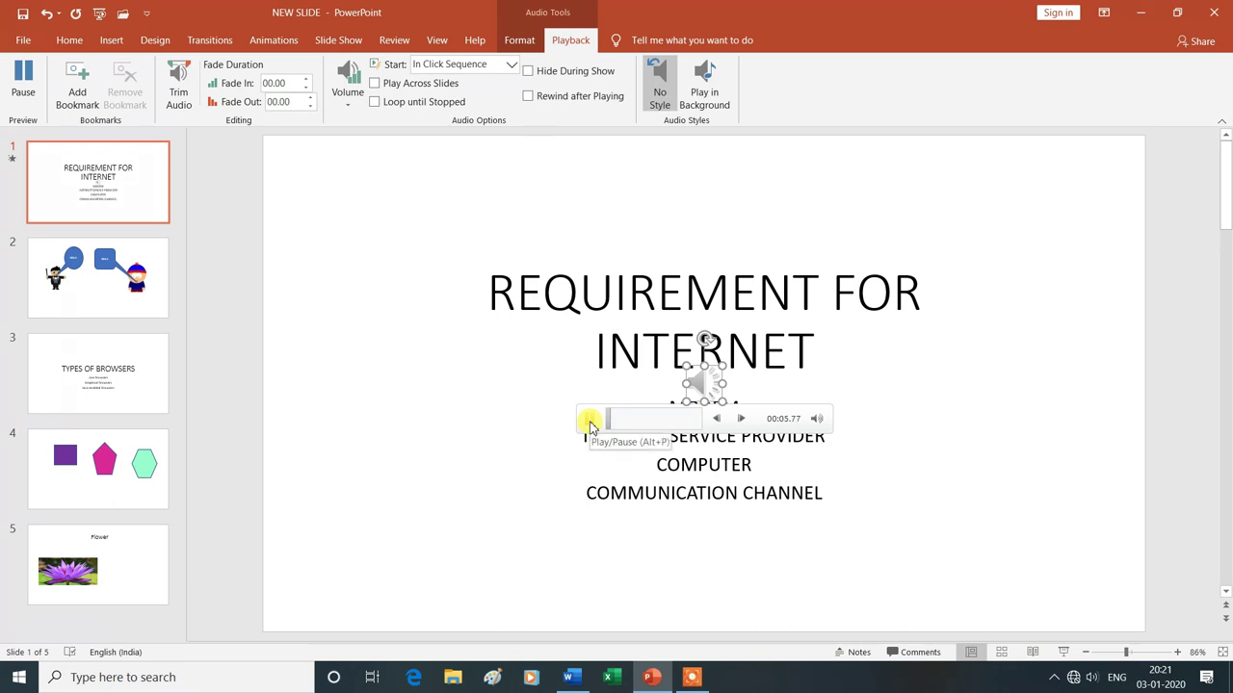
click(590, 424)
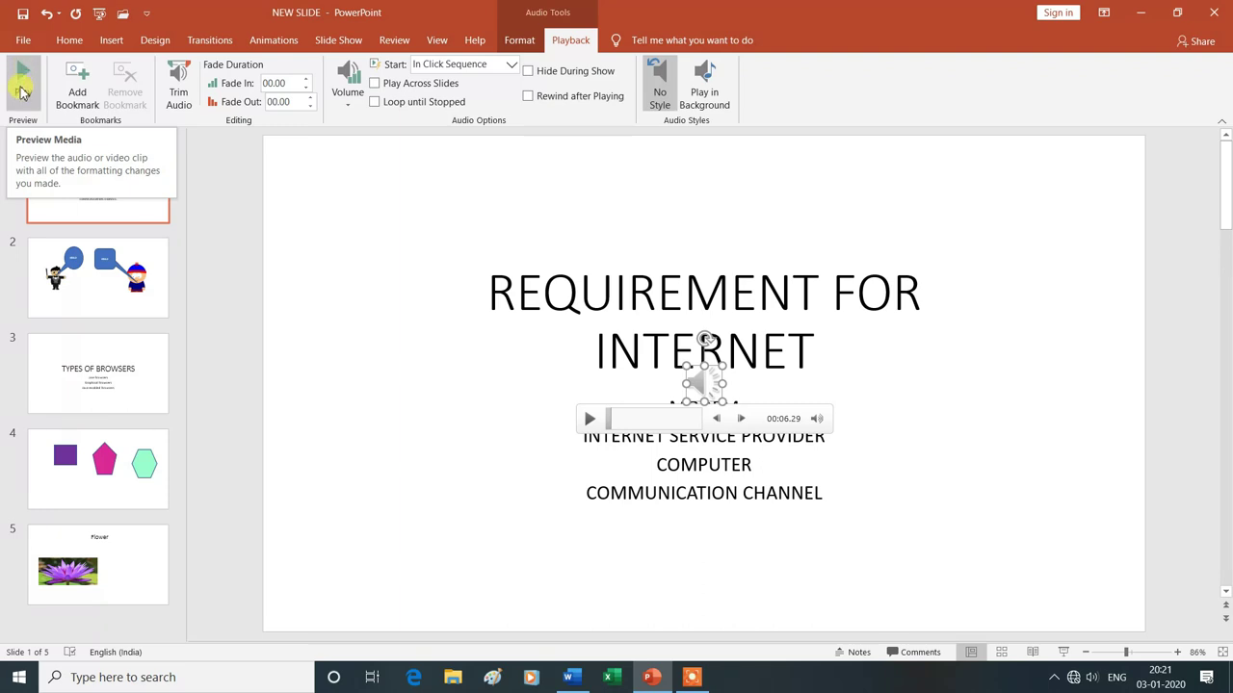
click(27, 83)
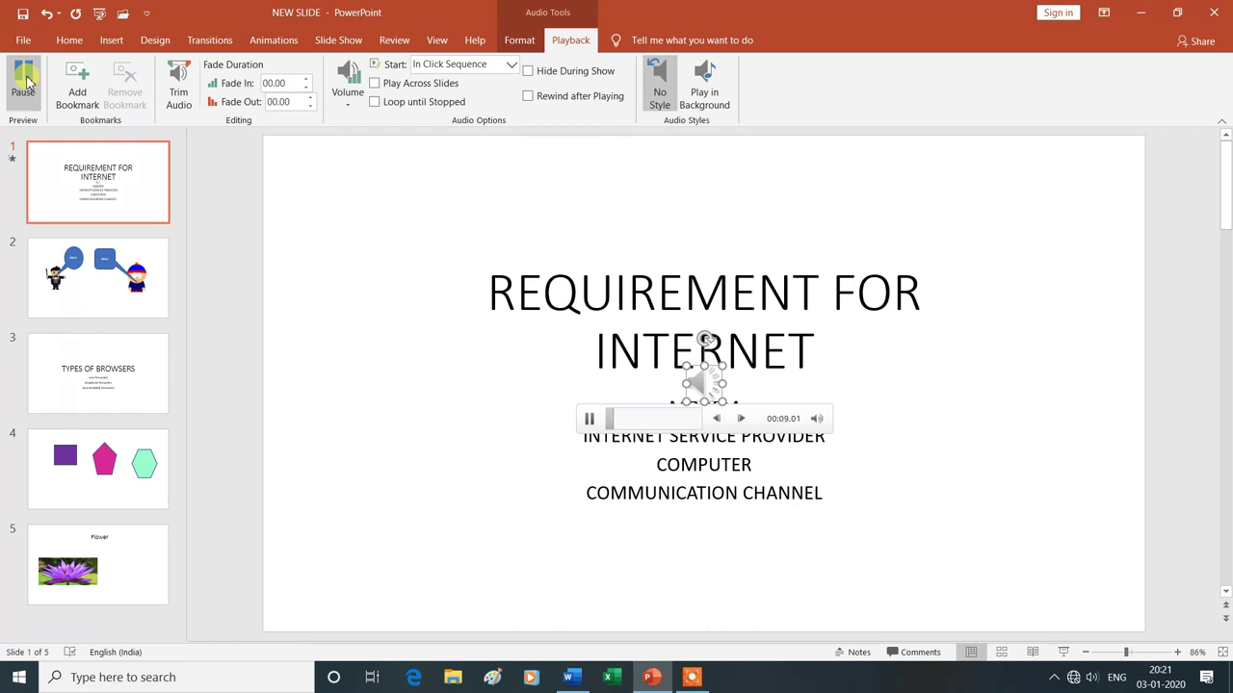
click(27, 83)
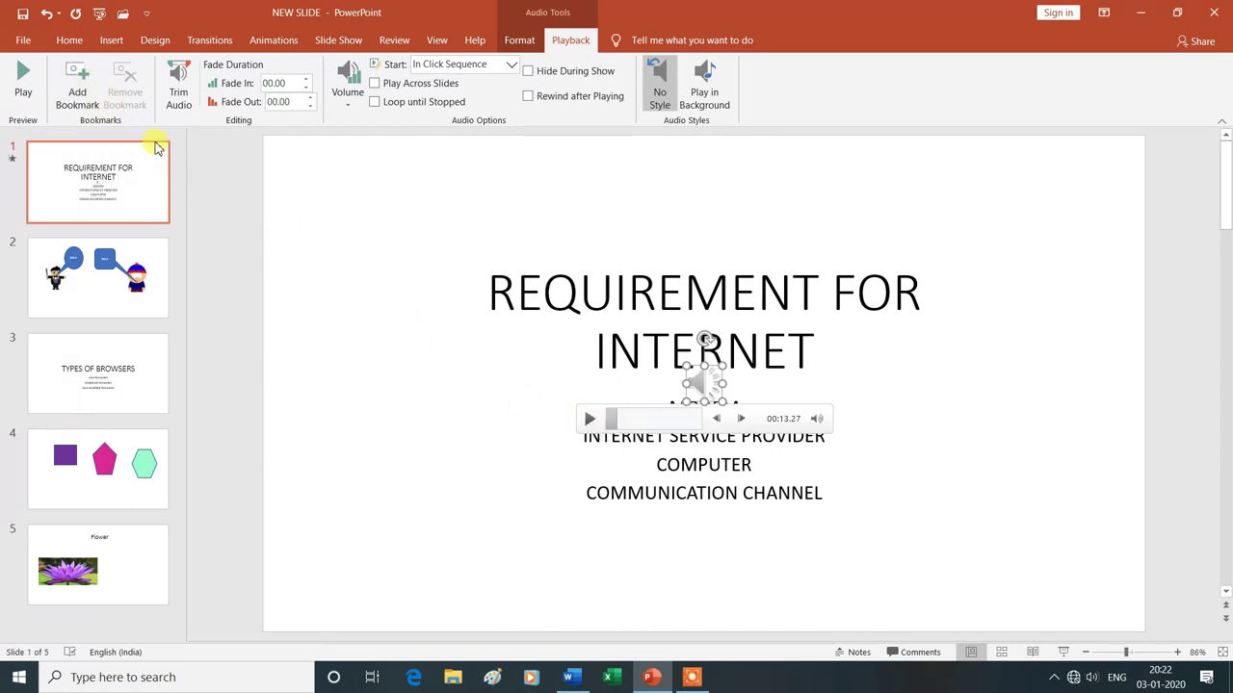
click(71, 81)
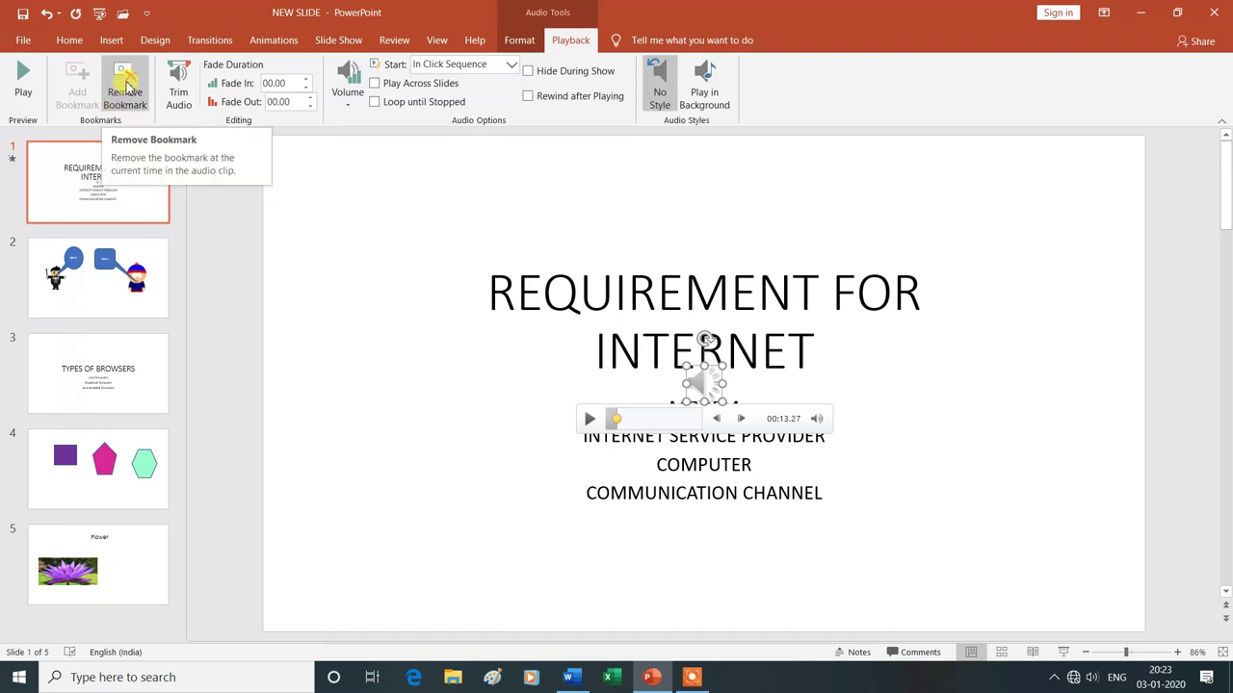
click(125, 87)
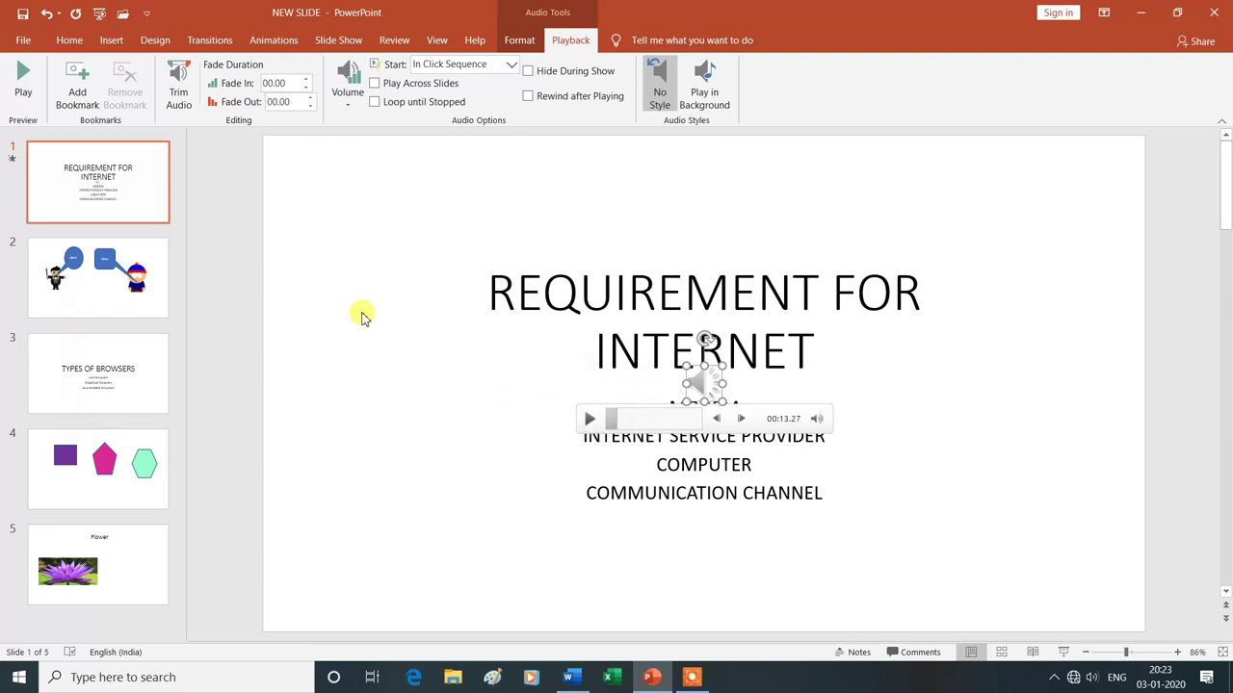
Step: Trim the cuban-twist clip to start at 00:21.854 and end at 01:15.651
click(181, 87)
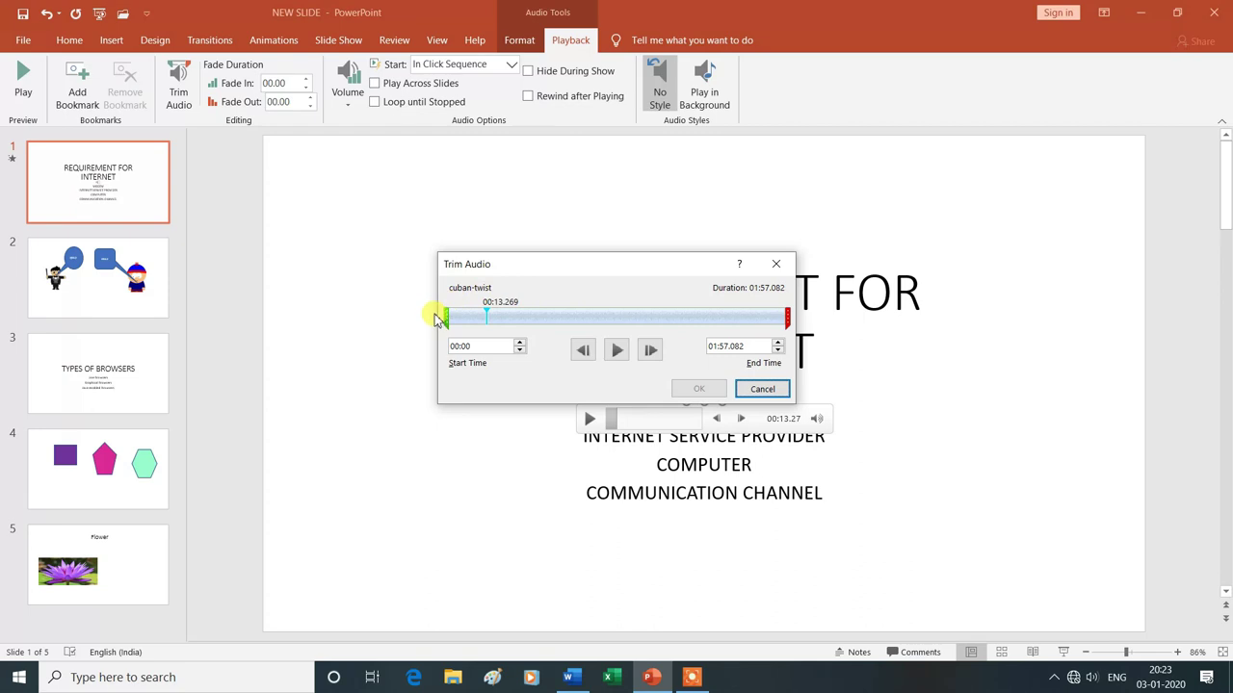
drag(446, 318, 478, 318)
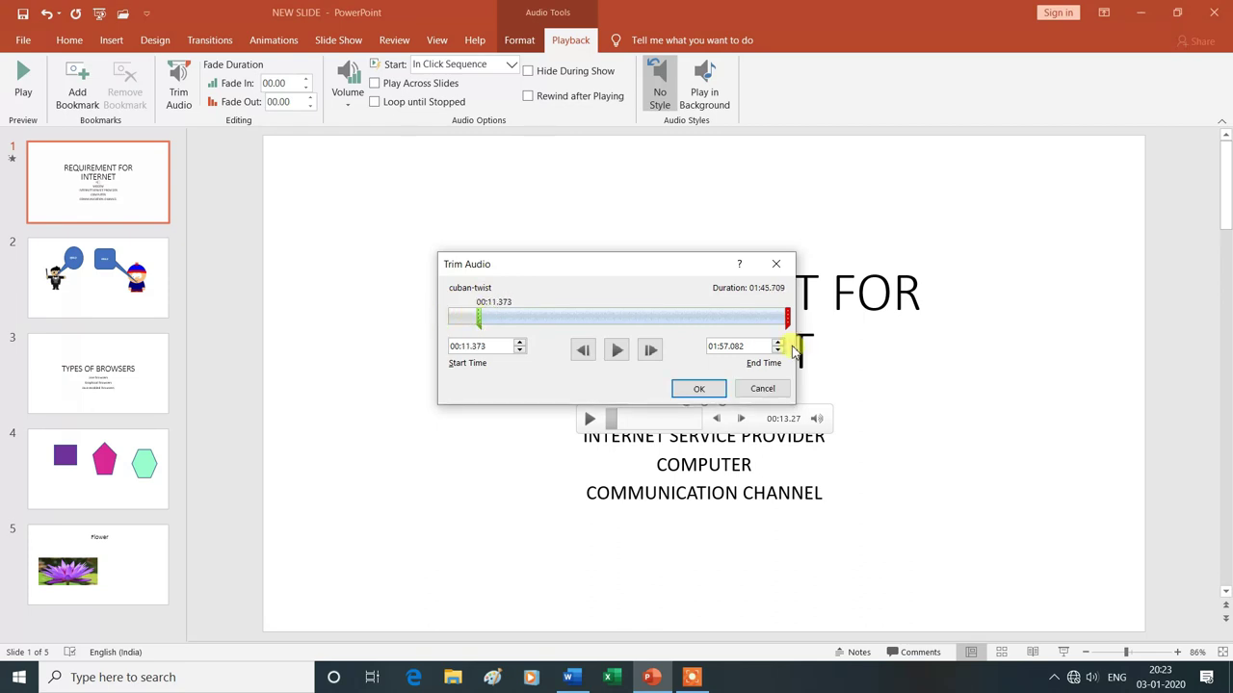
drag(787, 318, 667, 320)
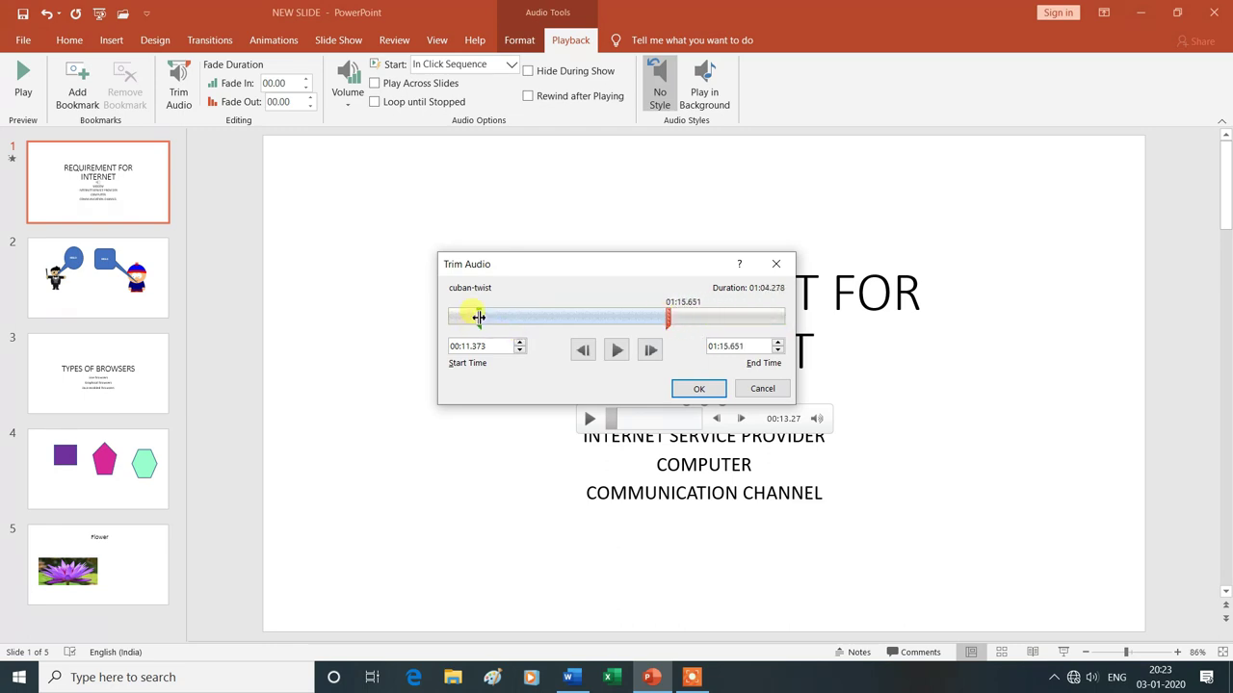
drag(478, 318, 508, 318)
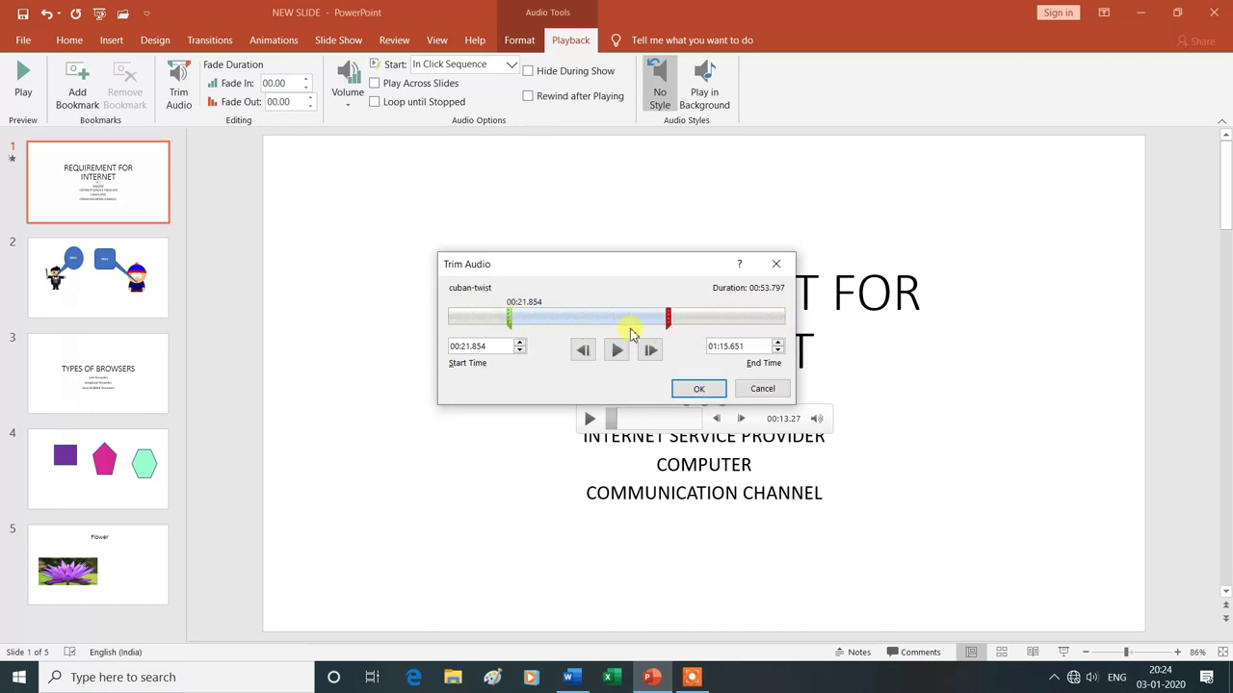
click(698, 390)
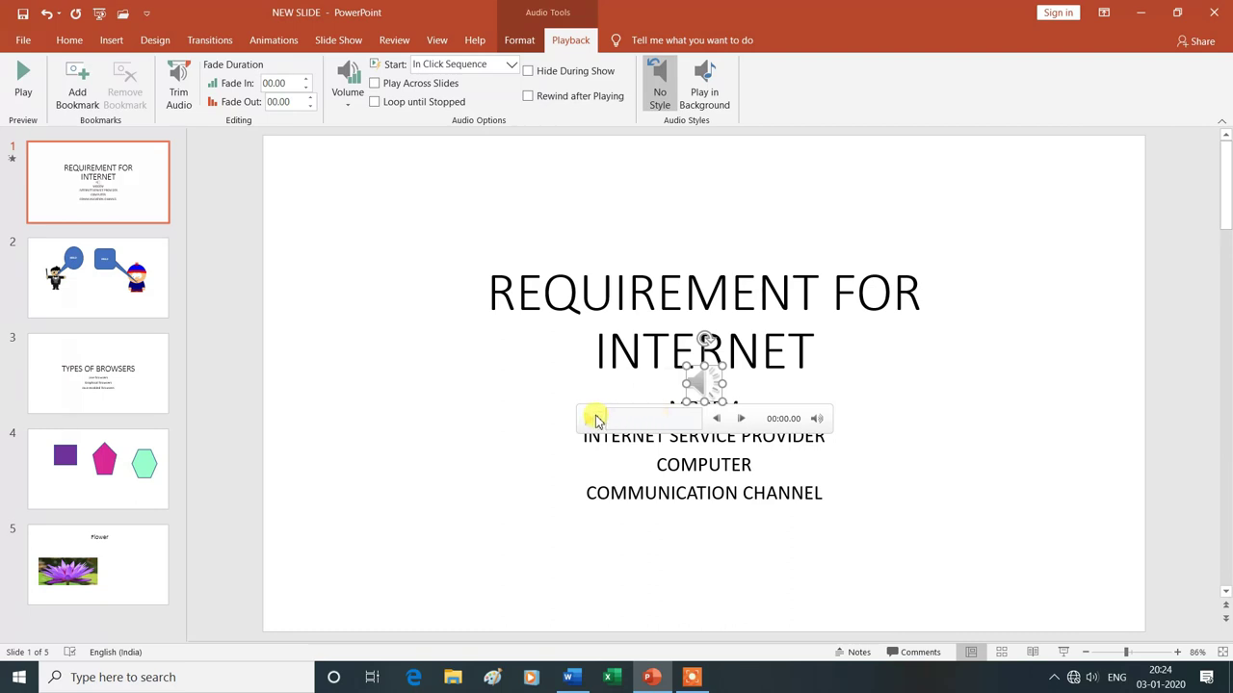
Step: Preview the trimmed clip, then set Fade In to 00.50 and Fade Out to 00.75
click(591, 425)
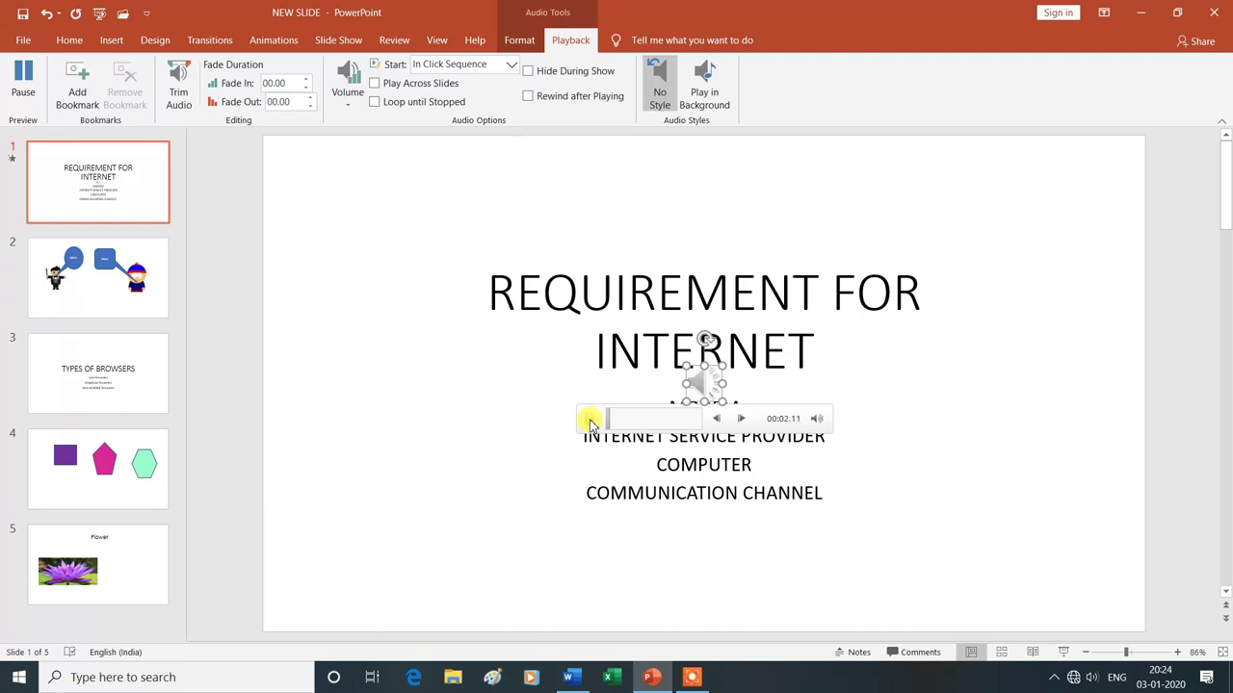
click(591, 424)
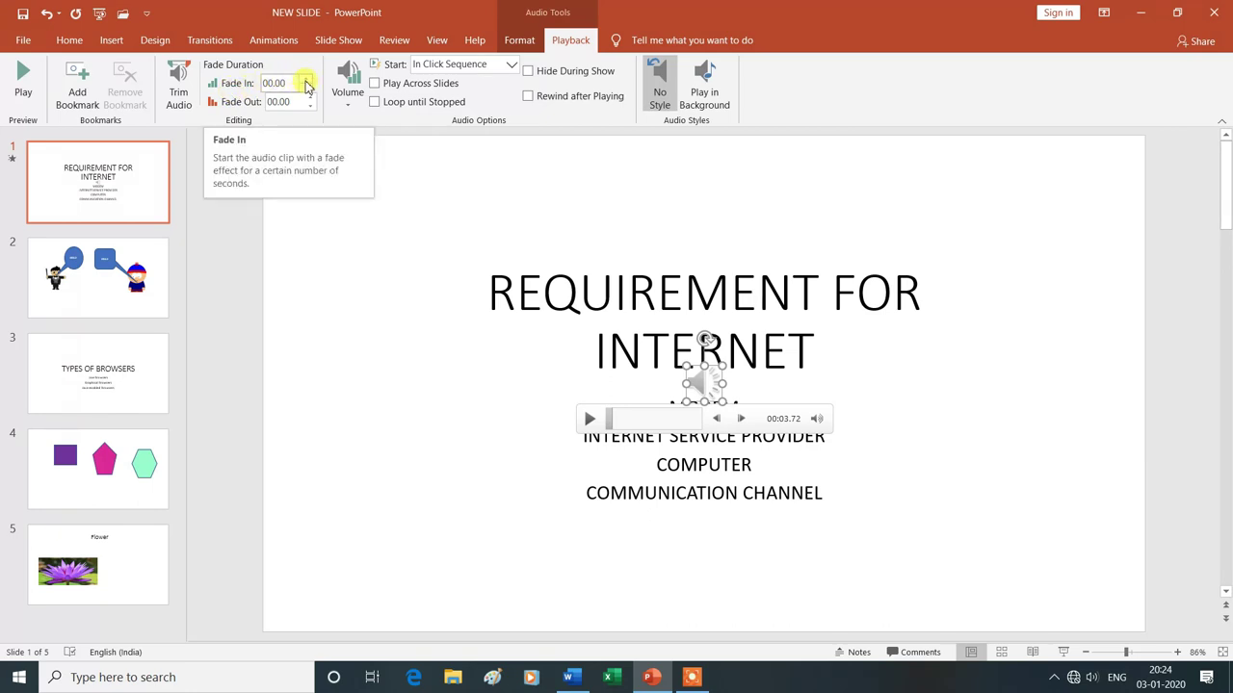
click(308, 79)
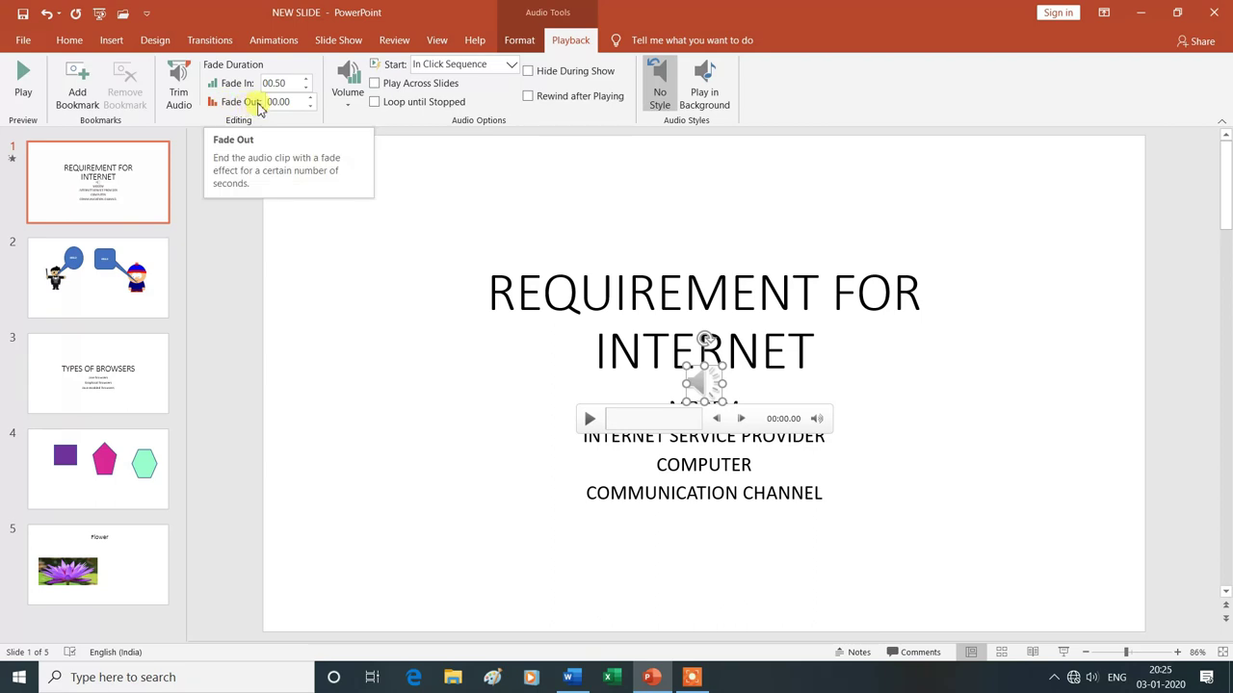
click(309, 97)
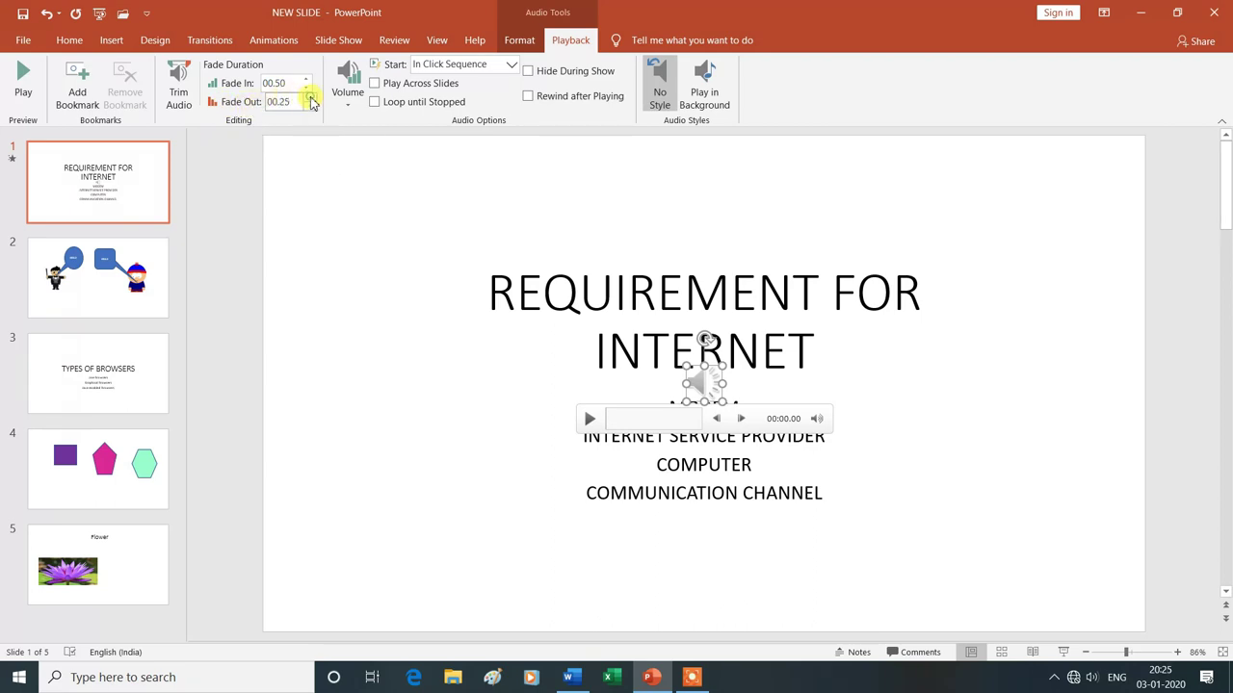
click(309, 98)
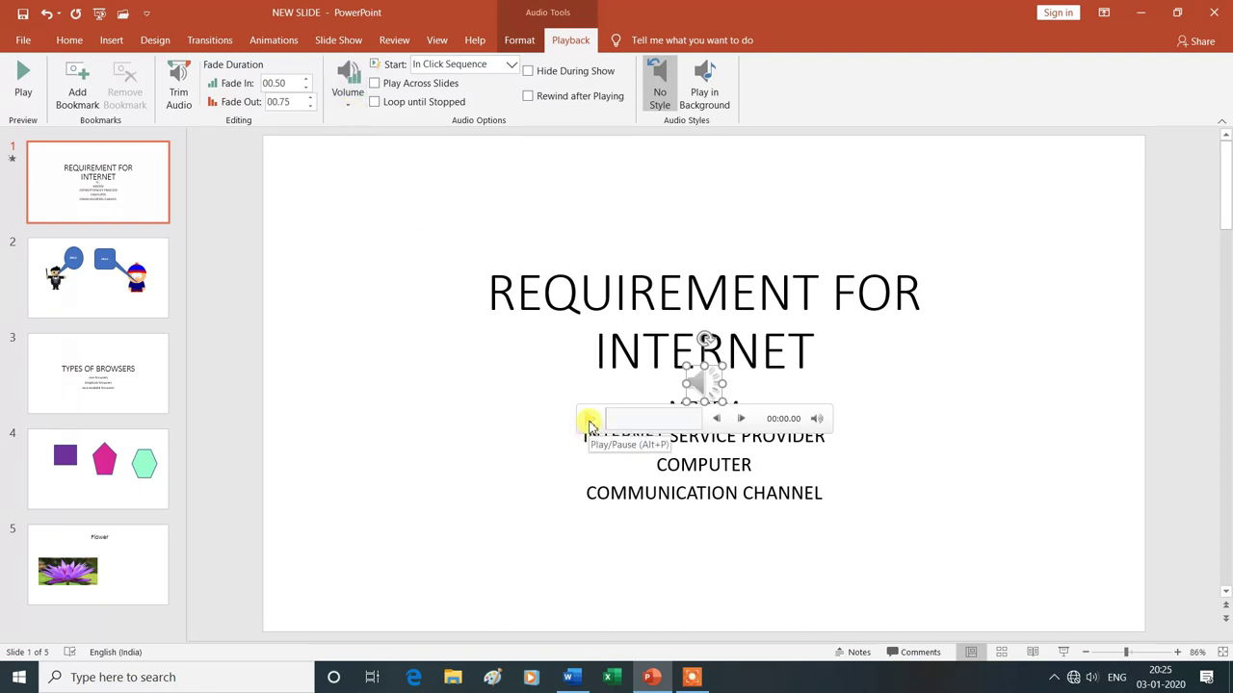
click(589, 422)
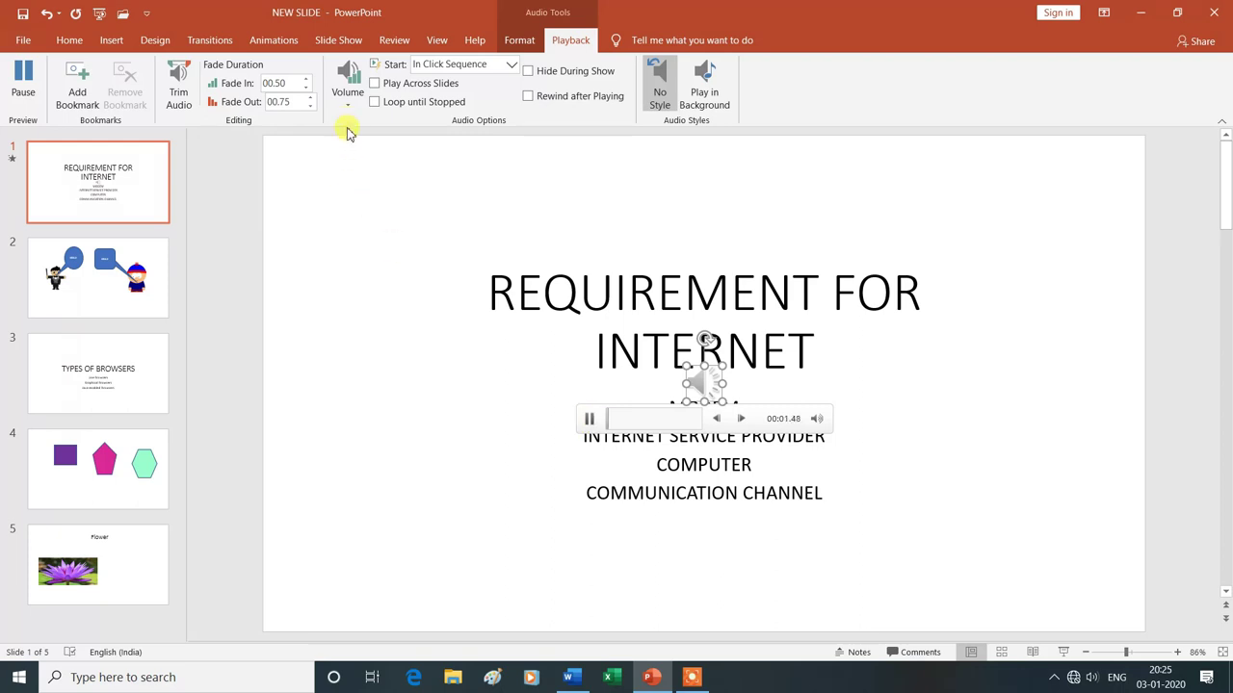
click(349, 96)
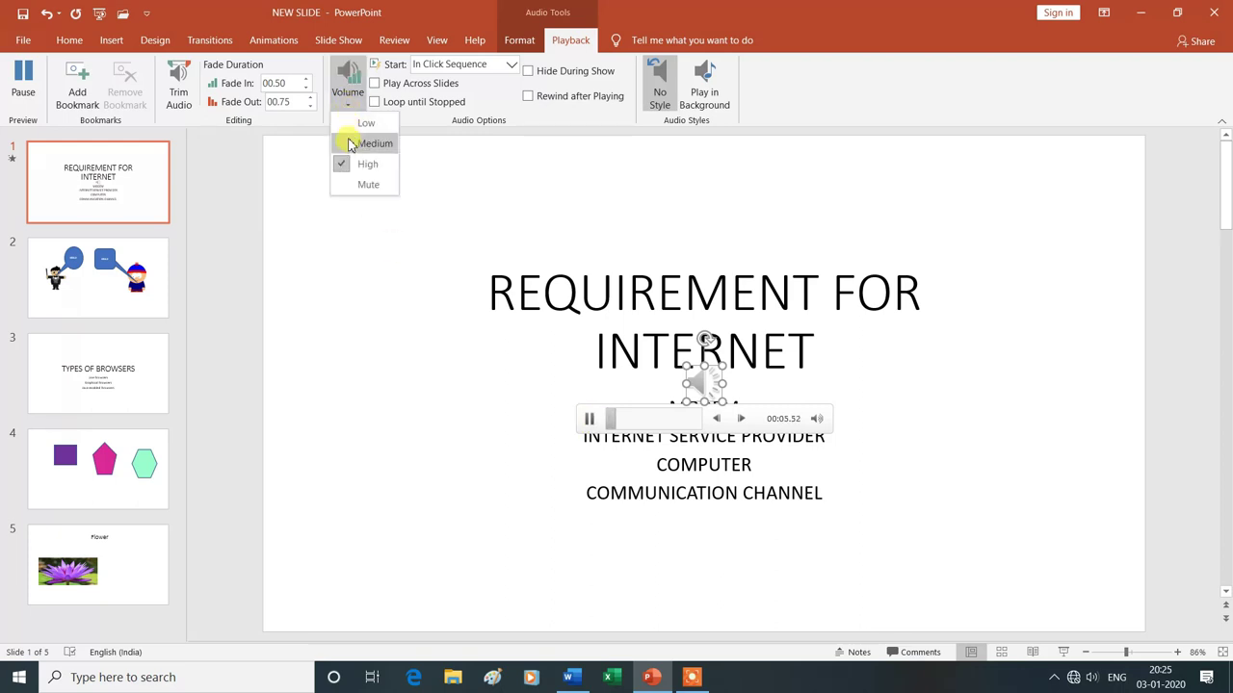
click(361, 124)
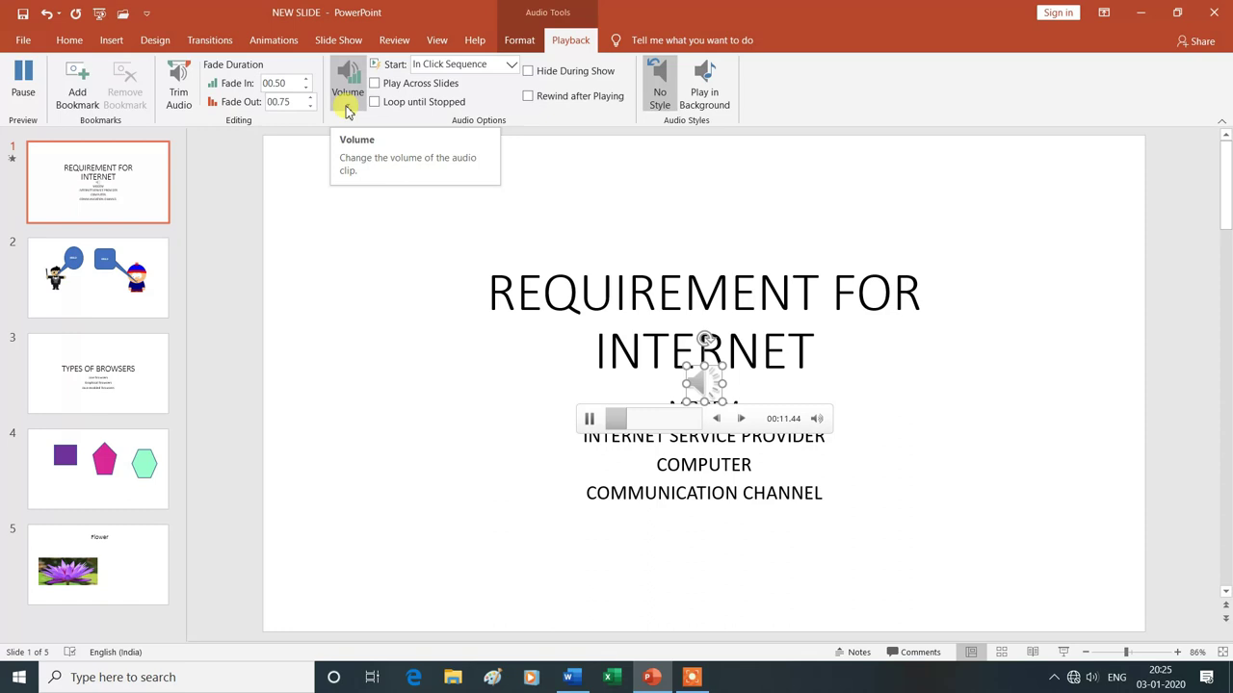
click(346, 96)
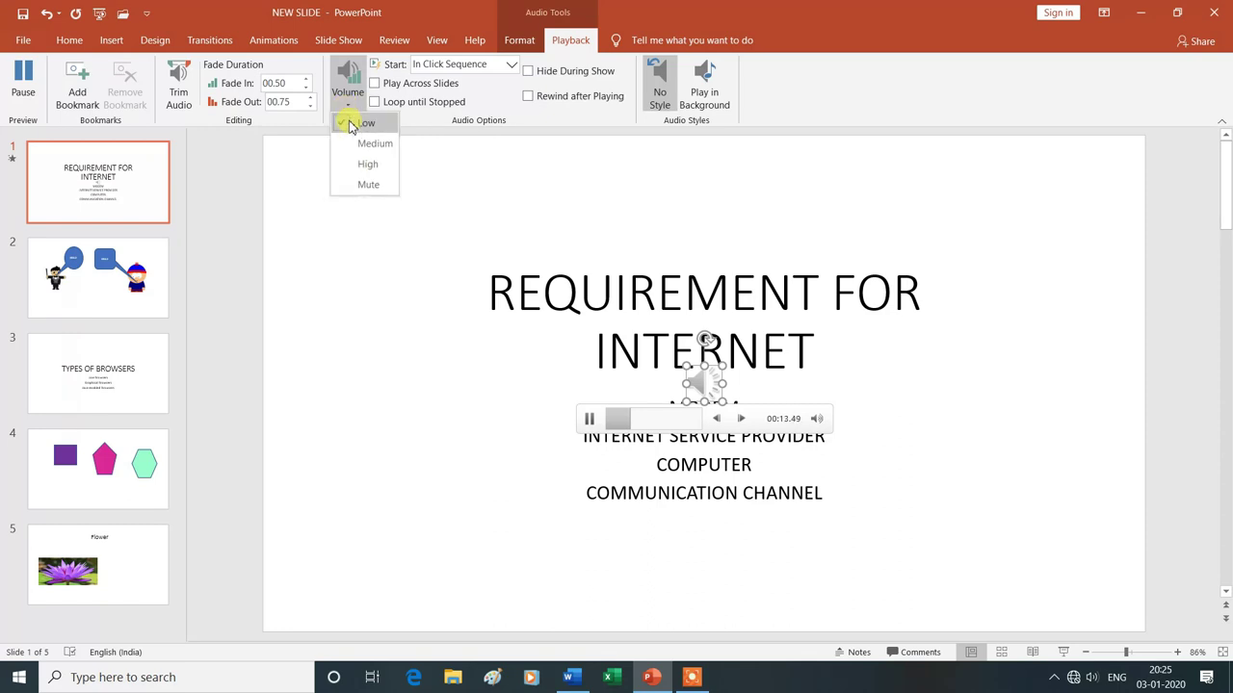
click(351, 169)
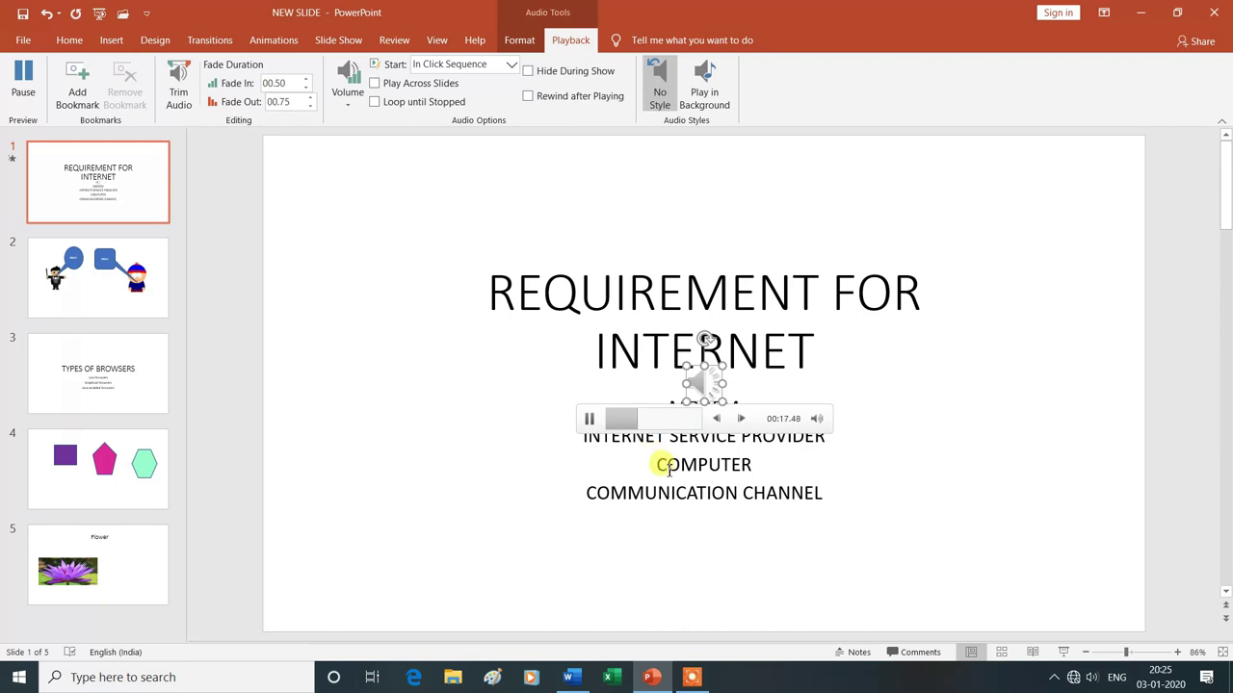
click(589, 419)
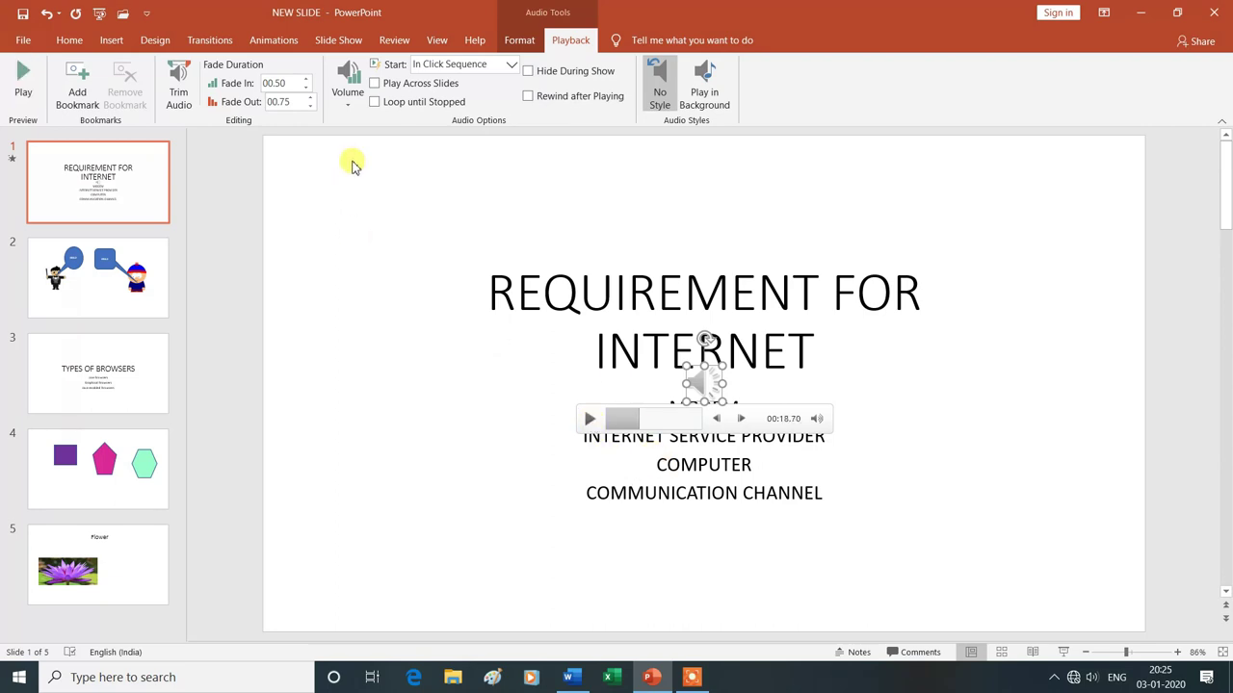
click(350, 108)
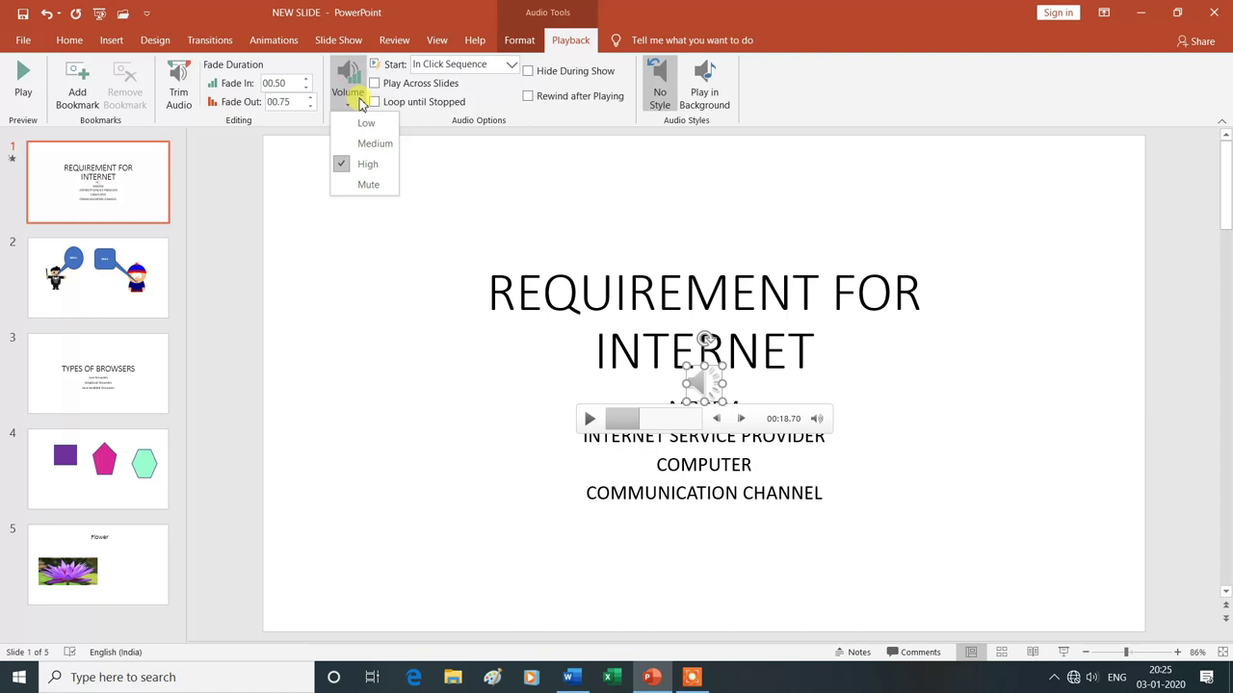
click(359, 104)
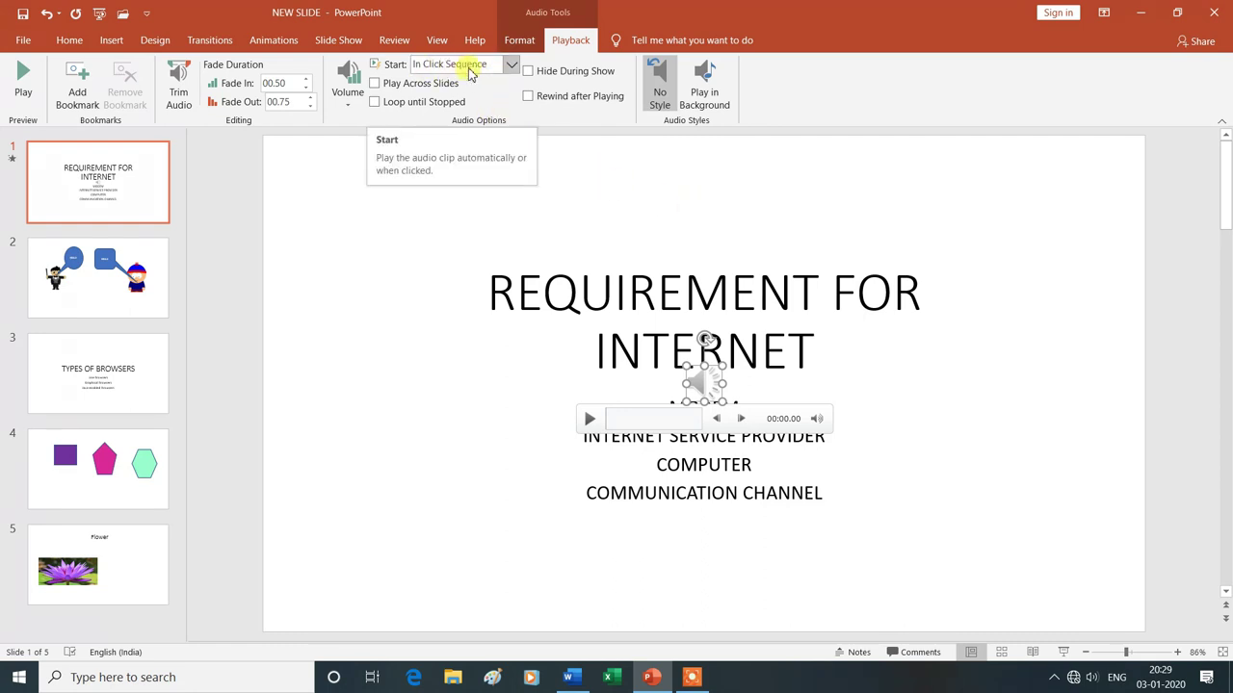
Step: Test the slide show briefly, then set the audio's Start option to Automatically
click(1065, 654)
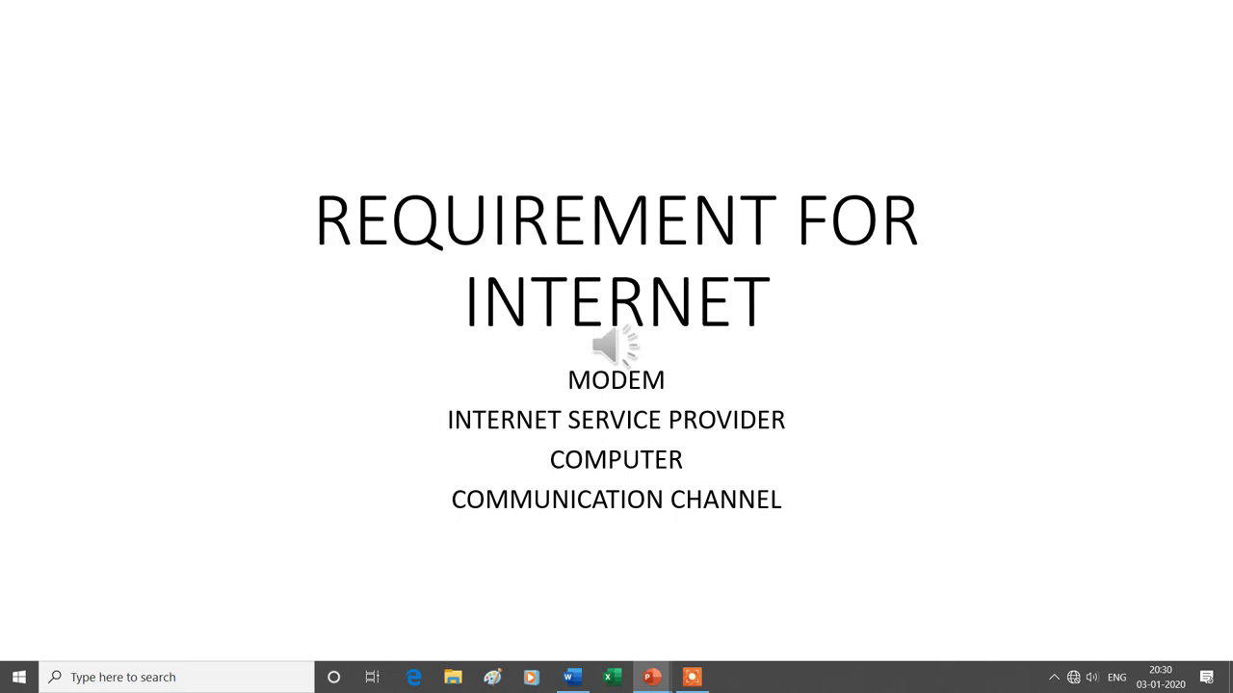
key(Escape)
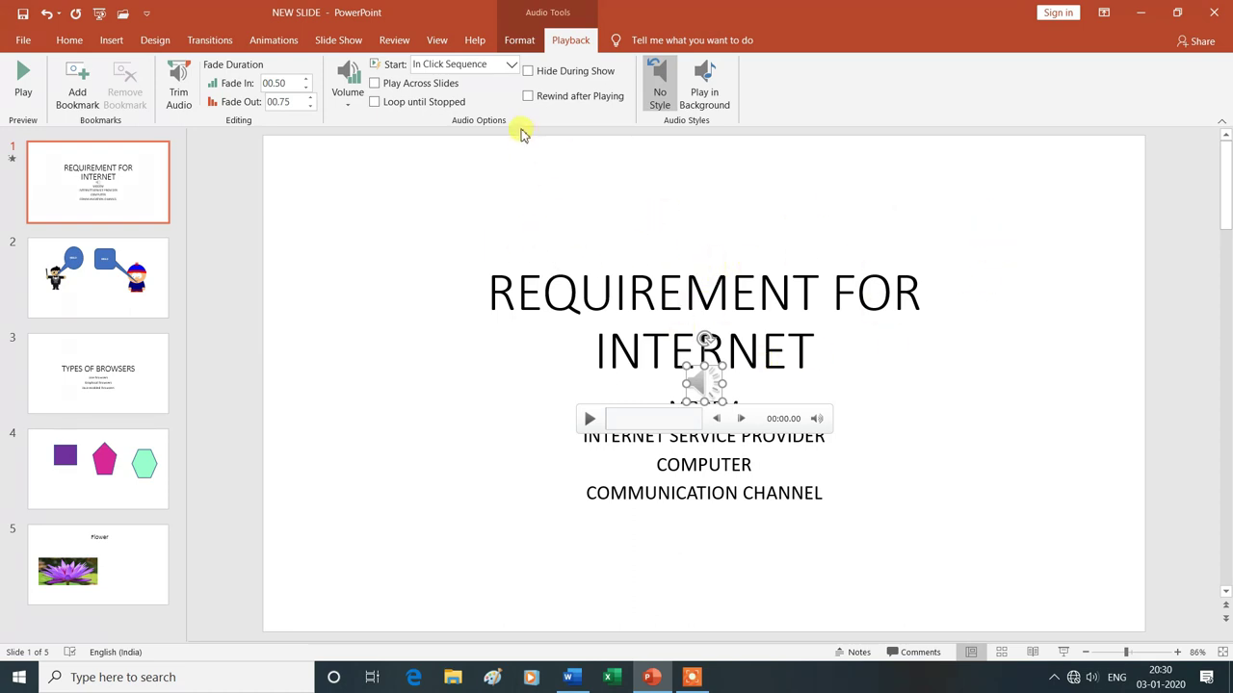
click(512, 65)
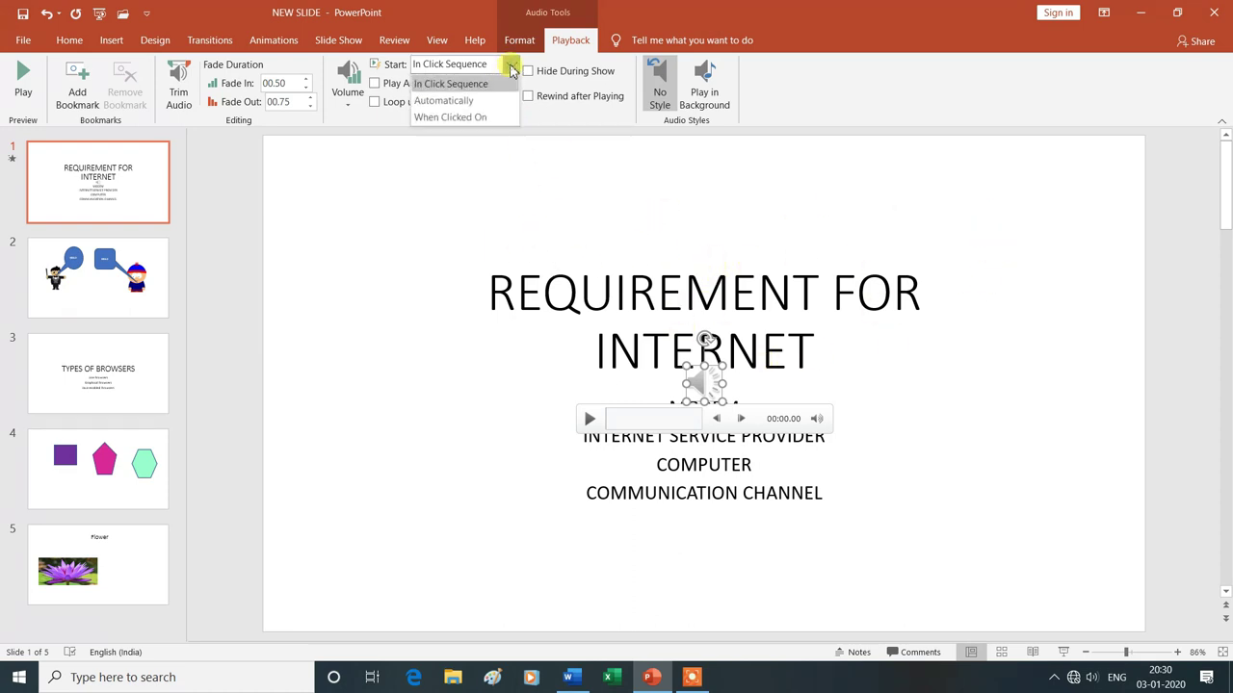
click(460, 104)
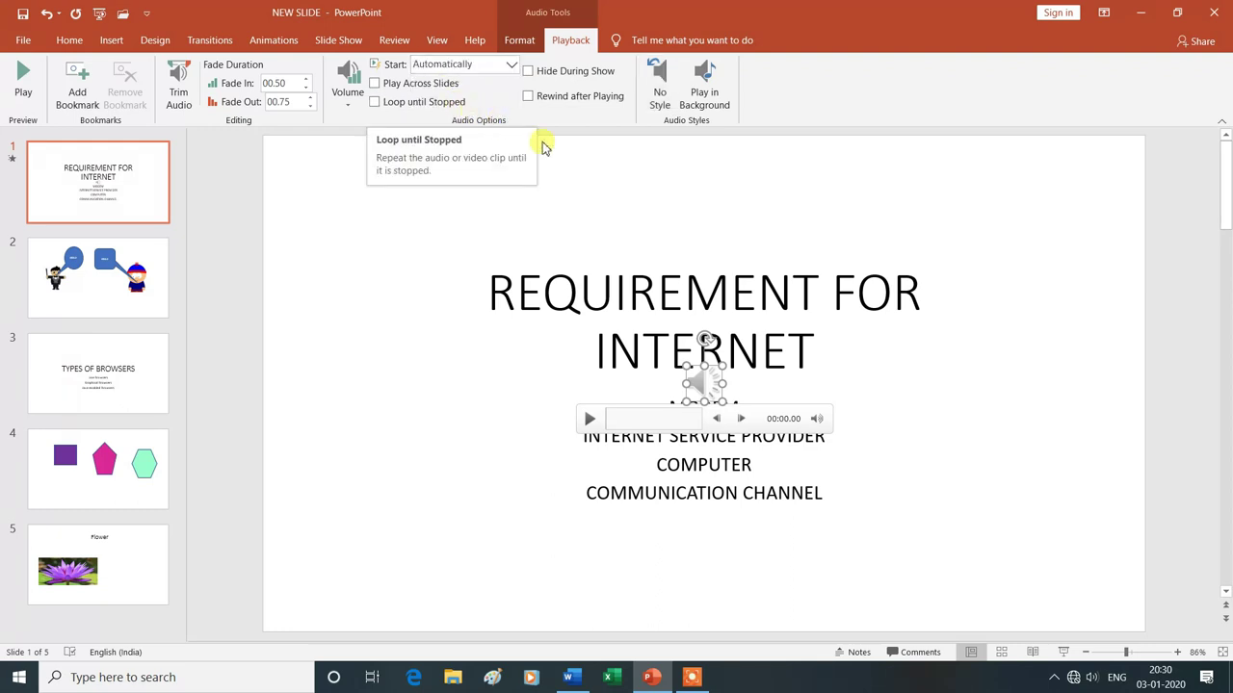
Step: Play the slide show through all five slides to the Flower slide and exit
click(1063, 655)
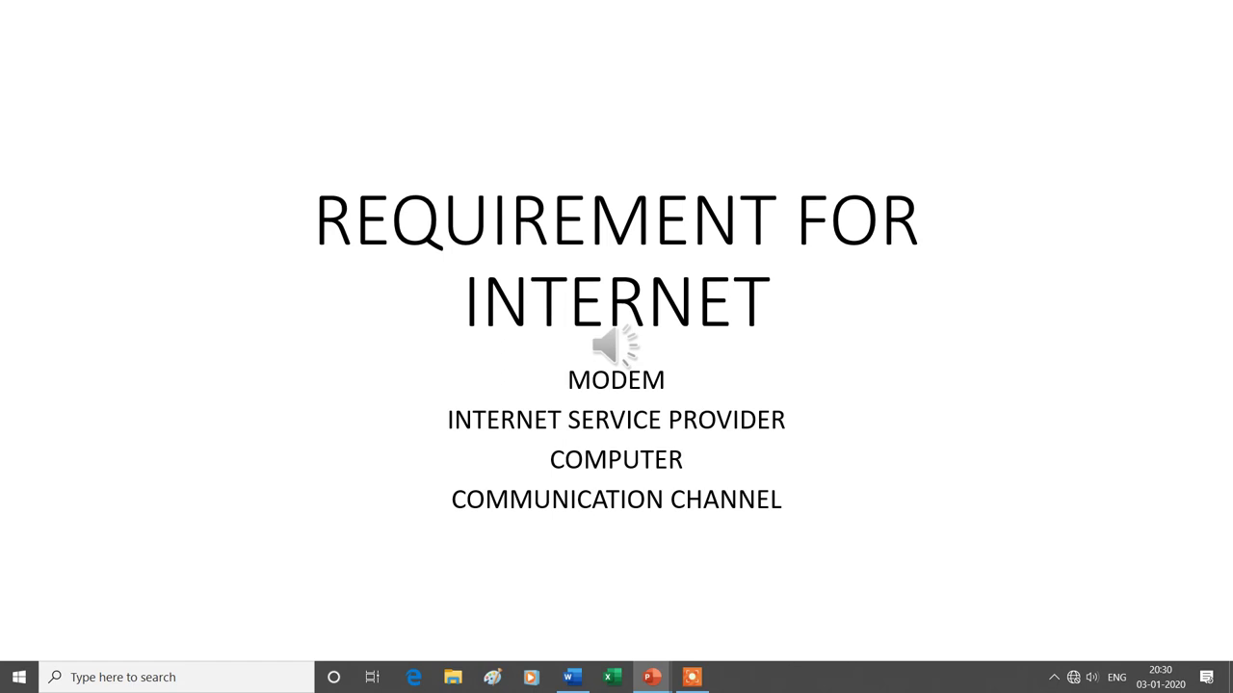
key(Escape)
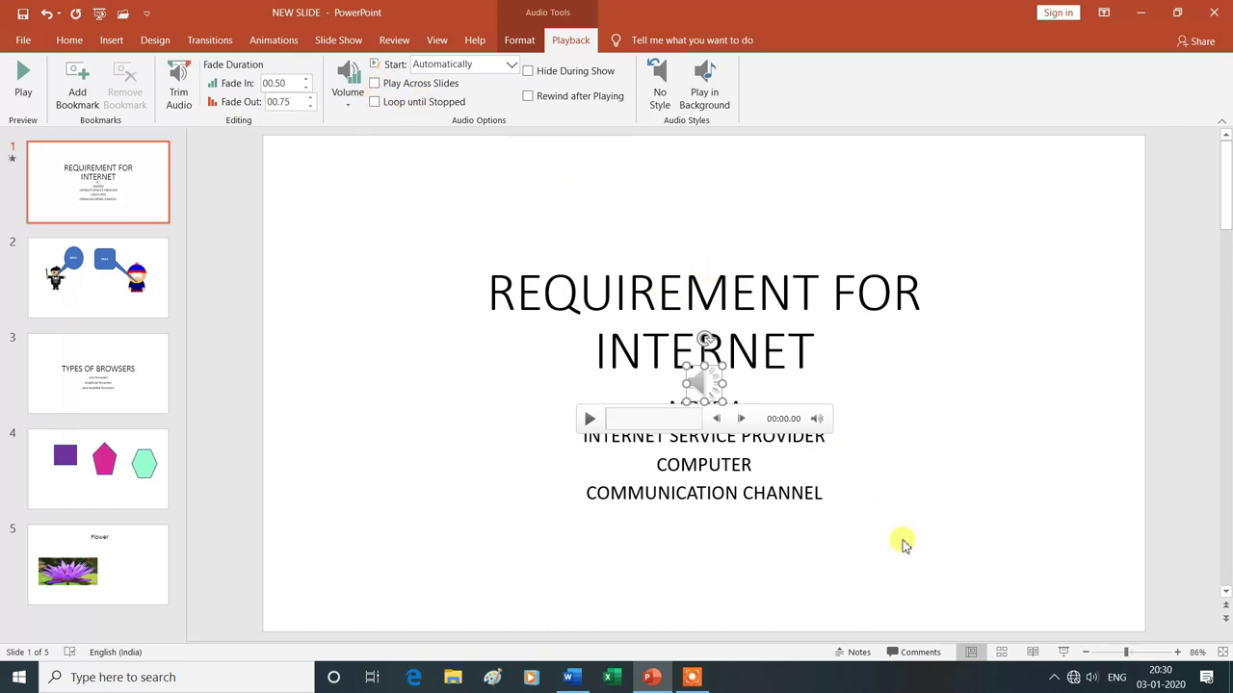
click(1067, 654)
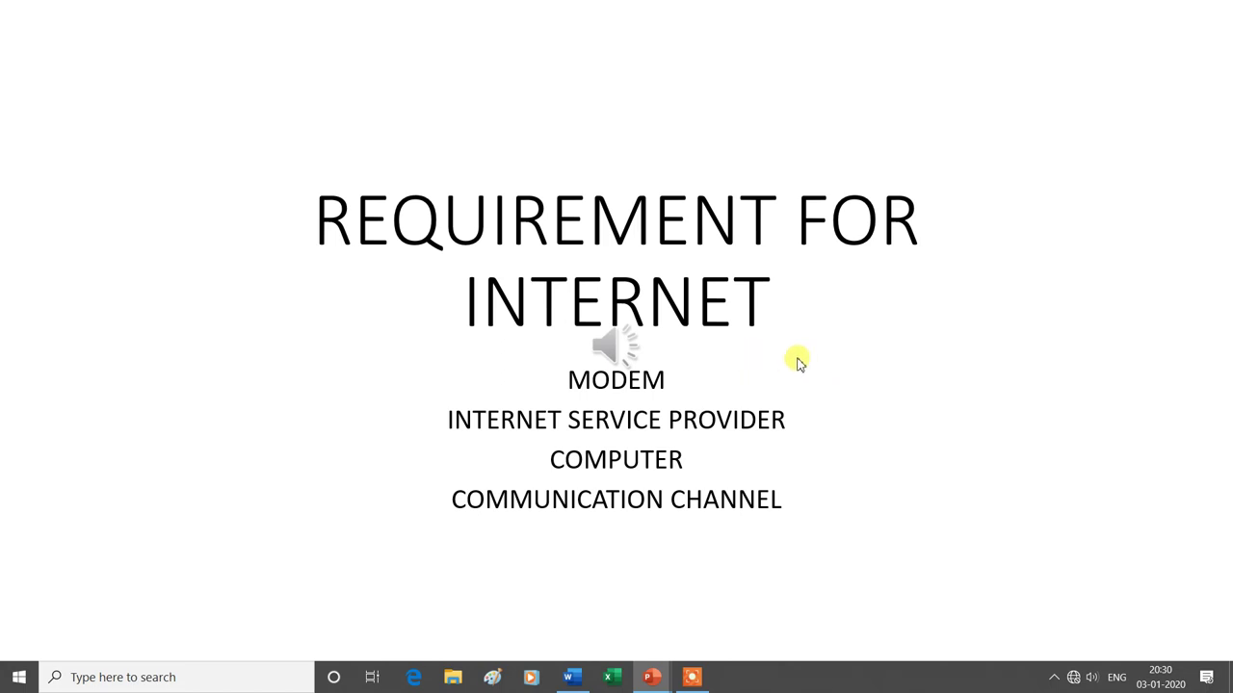
click(872, 386)
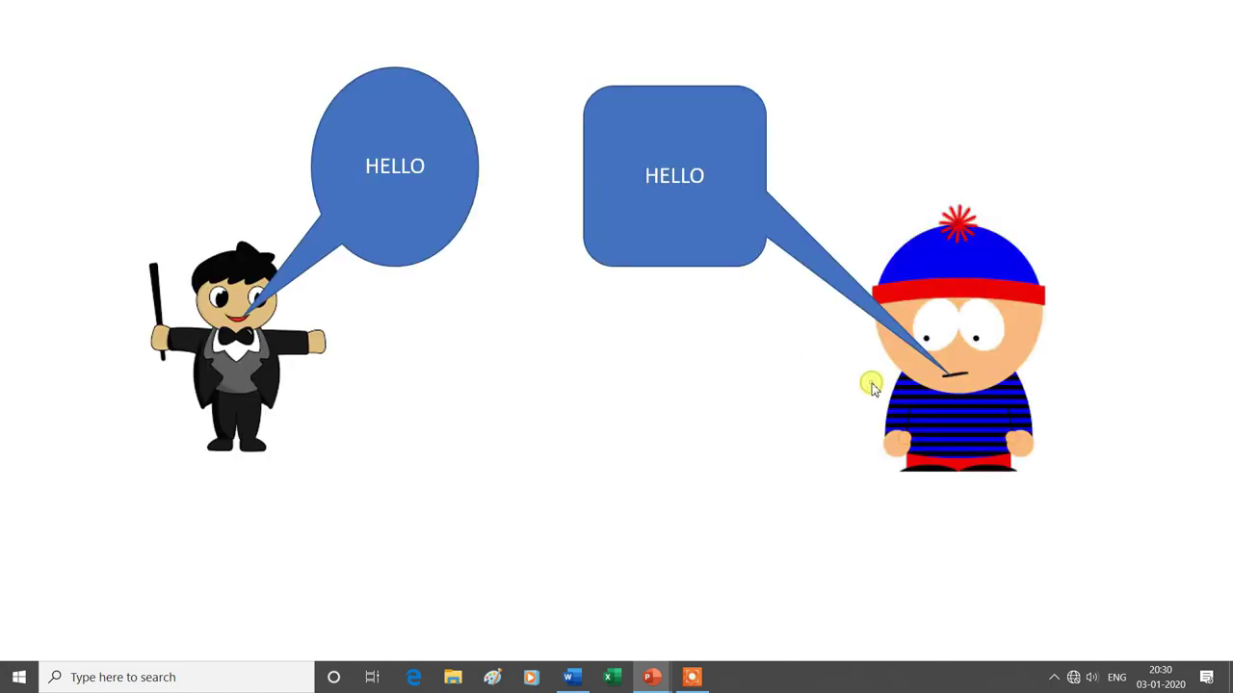
click(833, 369)
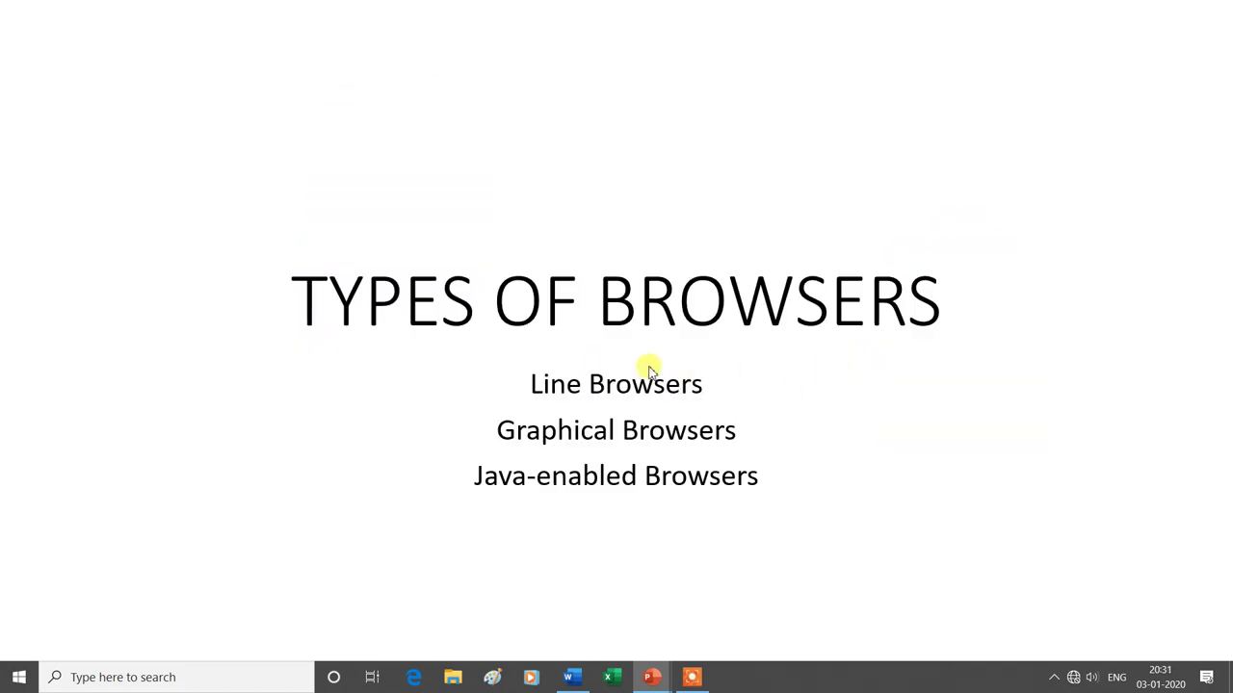
click(834, 382)
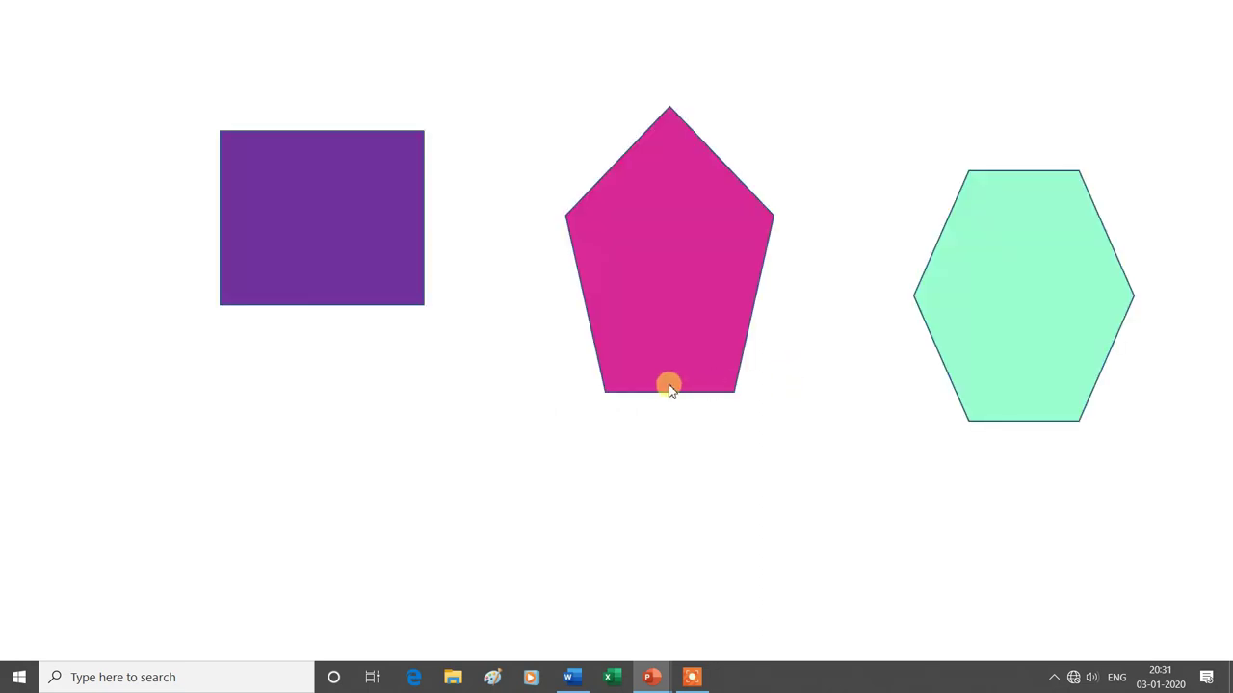
click(848, 390)
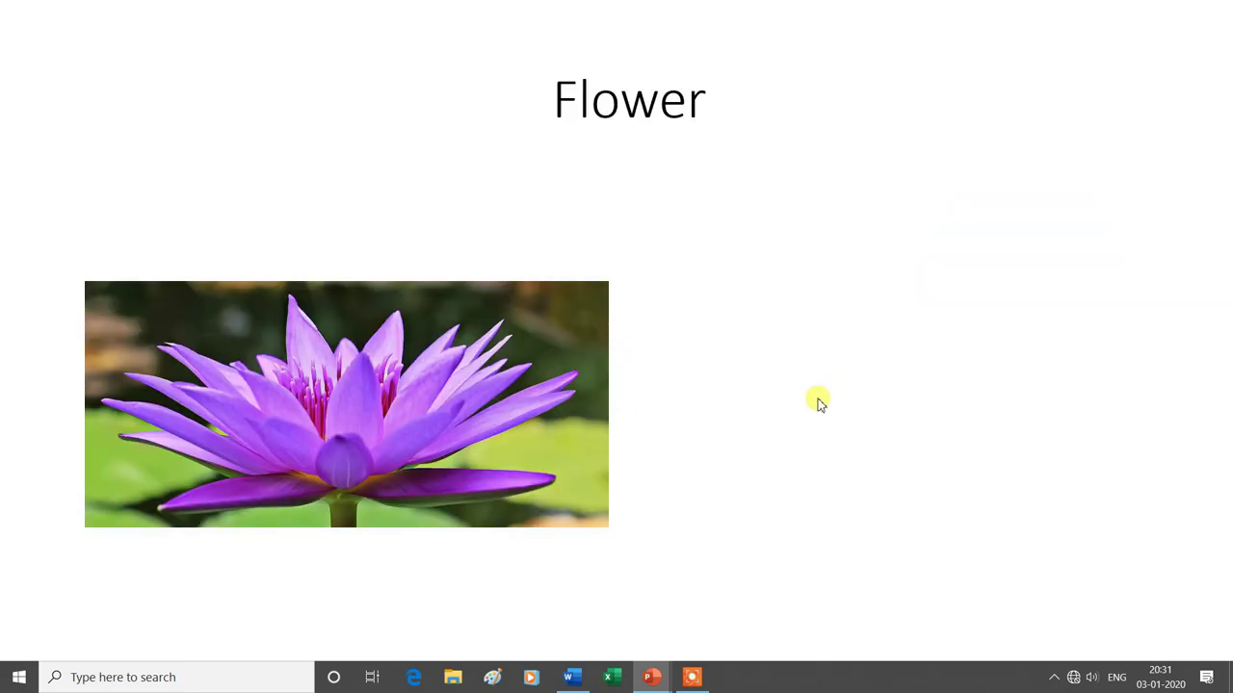
click(814, 370)
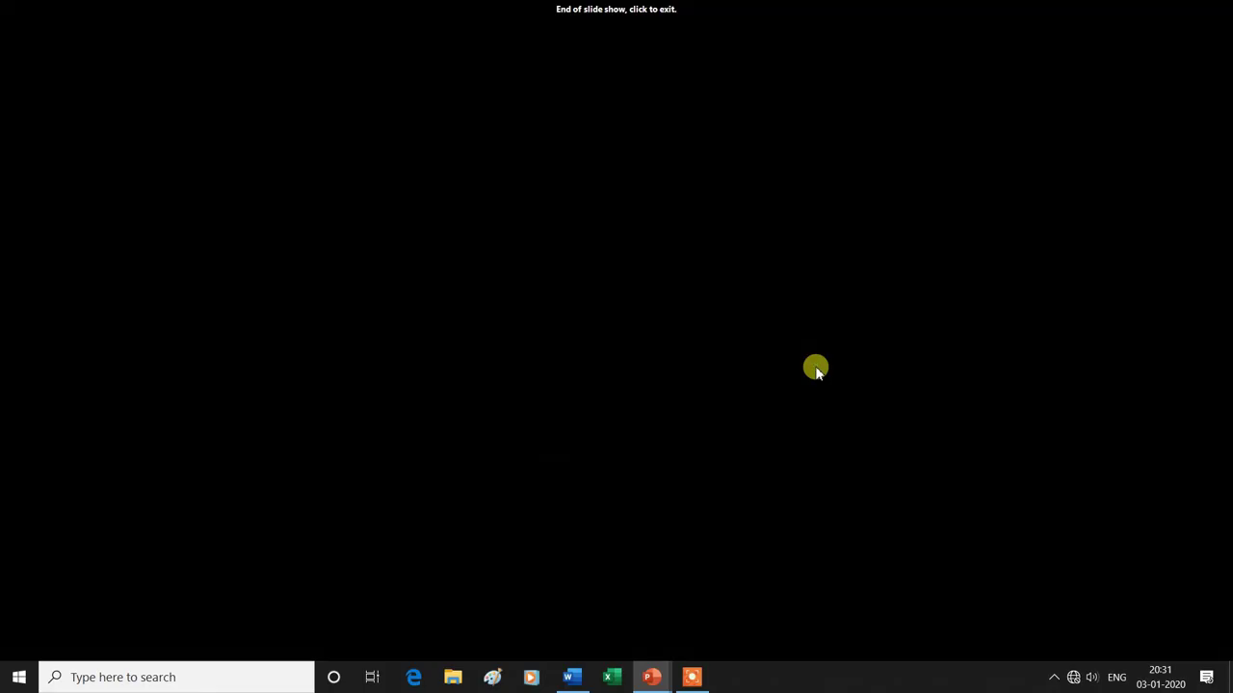
click(815, 369)
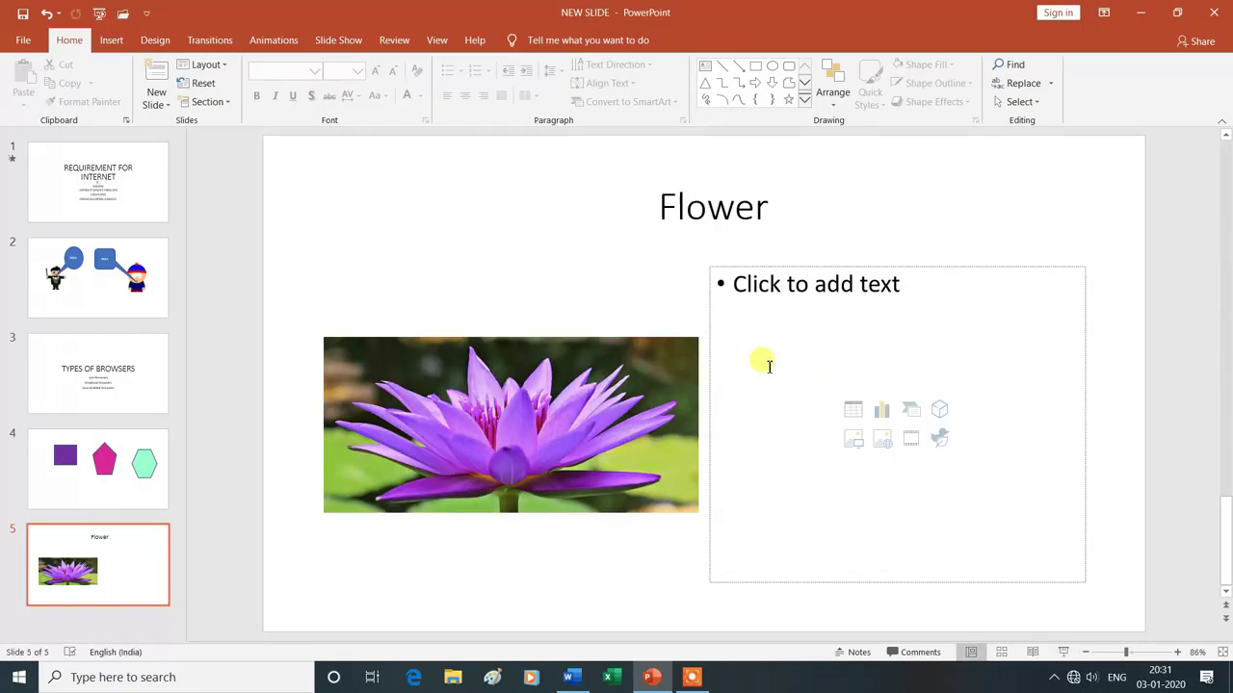
Step: Set slide 1's audio to start In Click Sequence with Play Across Slides, then start the slide show
click(151, 173)
click(704, 381)
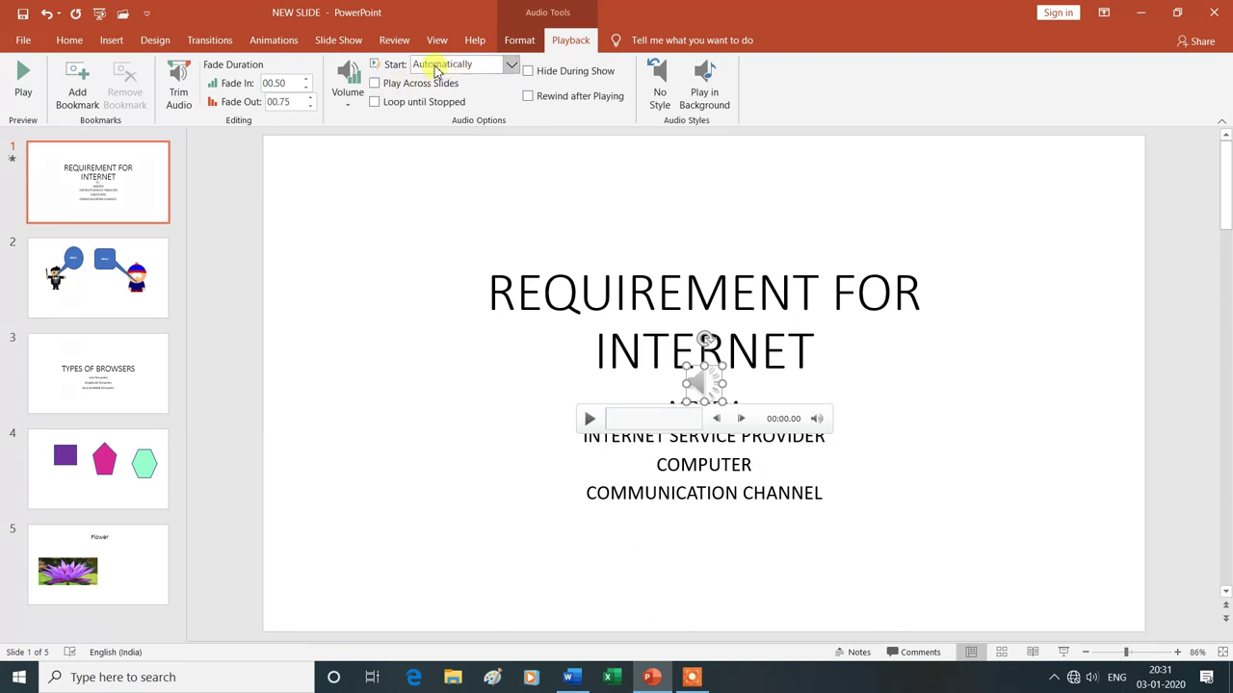
click(511, 65)
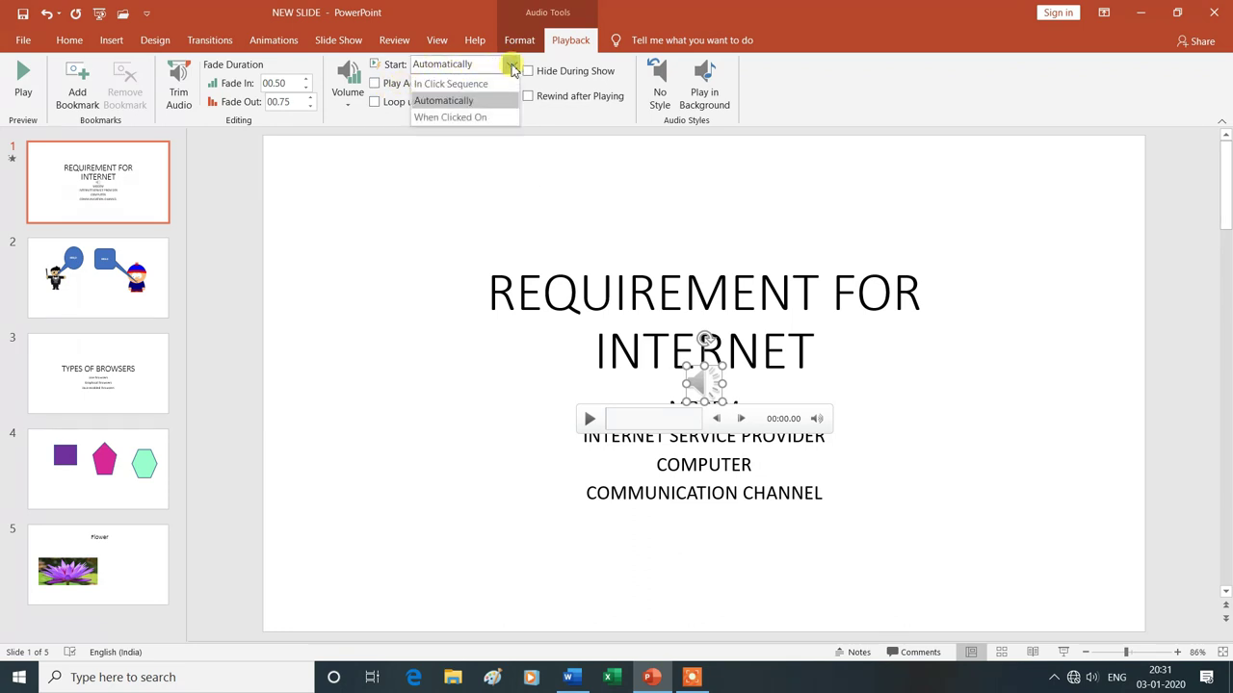
click(466, 84)
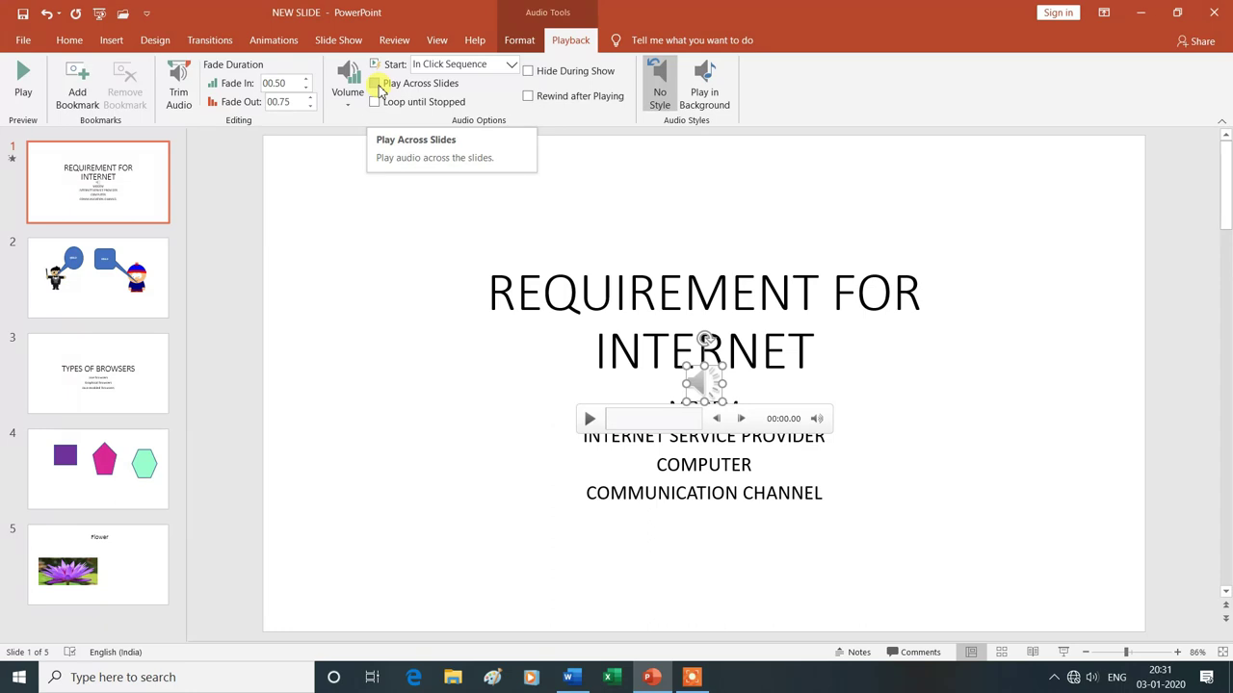
click(378, 85)
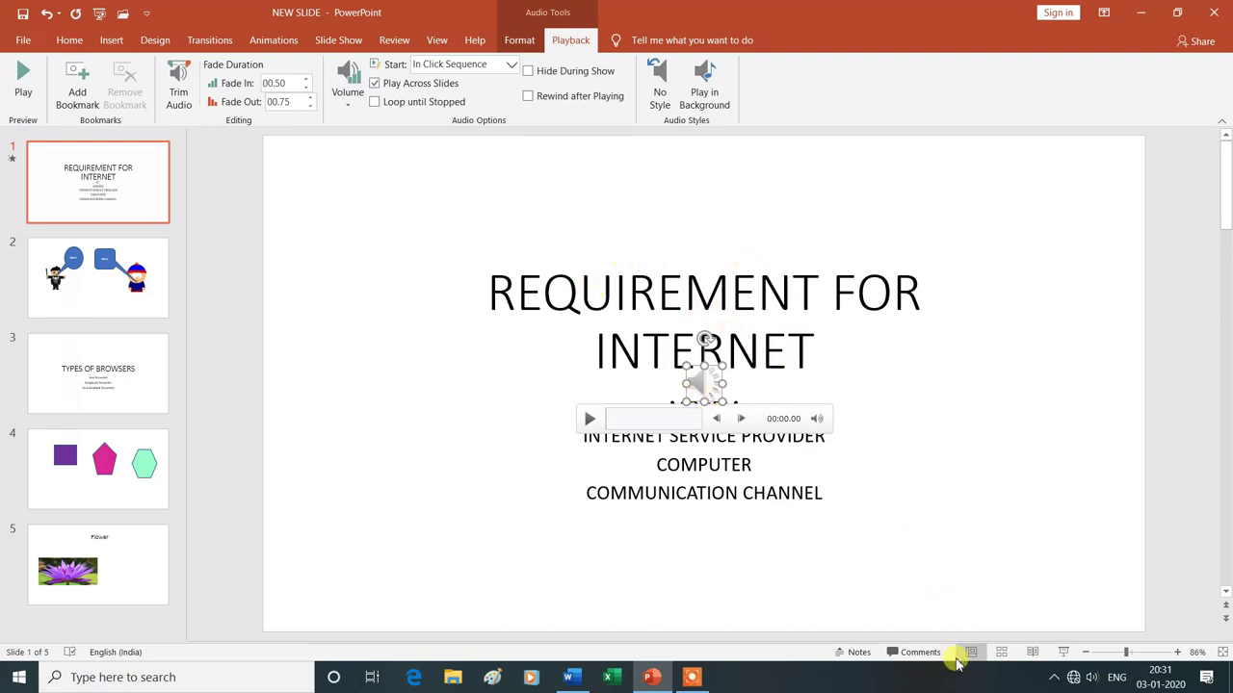
click(1065, 656)
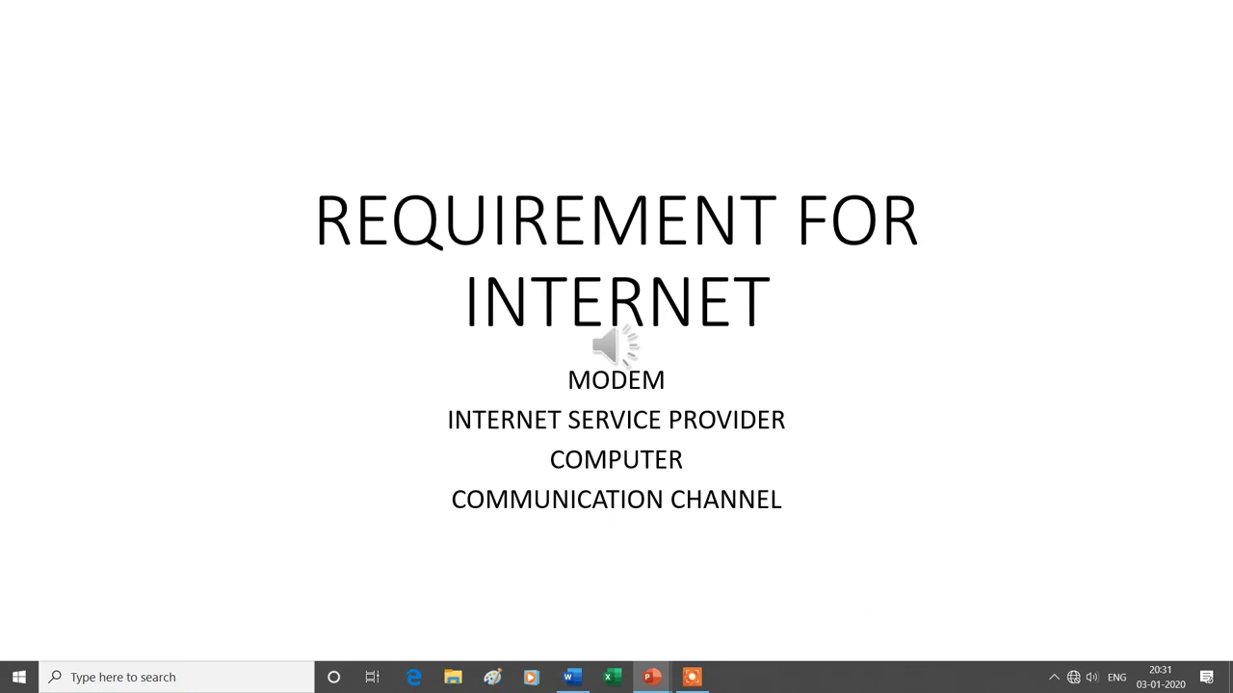
key(Right)
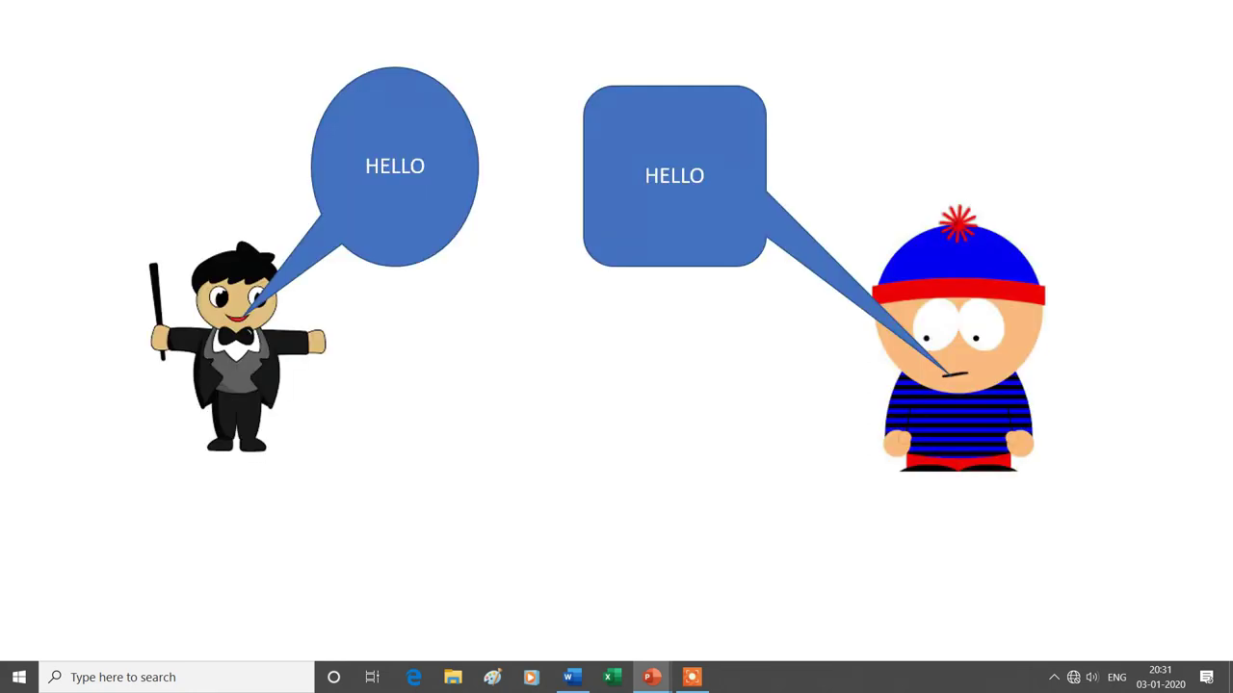
Step: Advance through the remaining slides and exit the slide show
click(1008, 413)
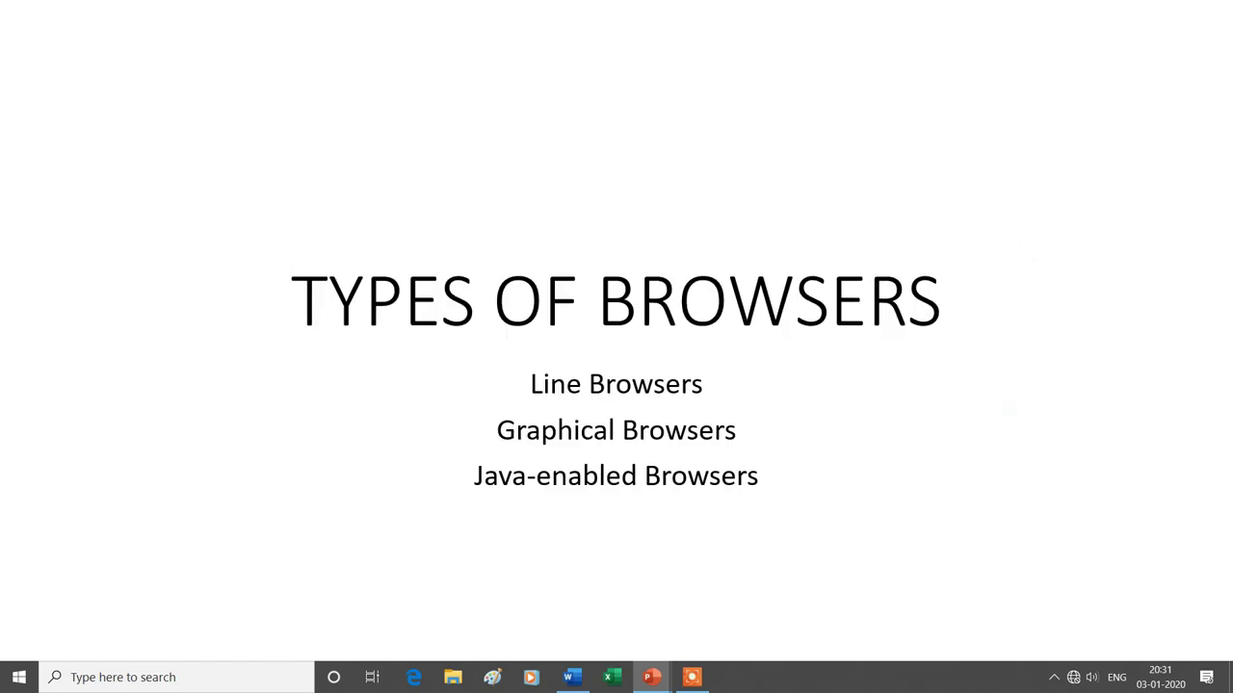
click(1008, 413)
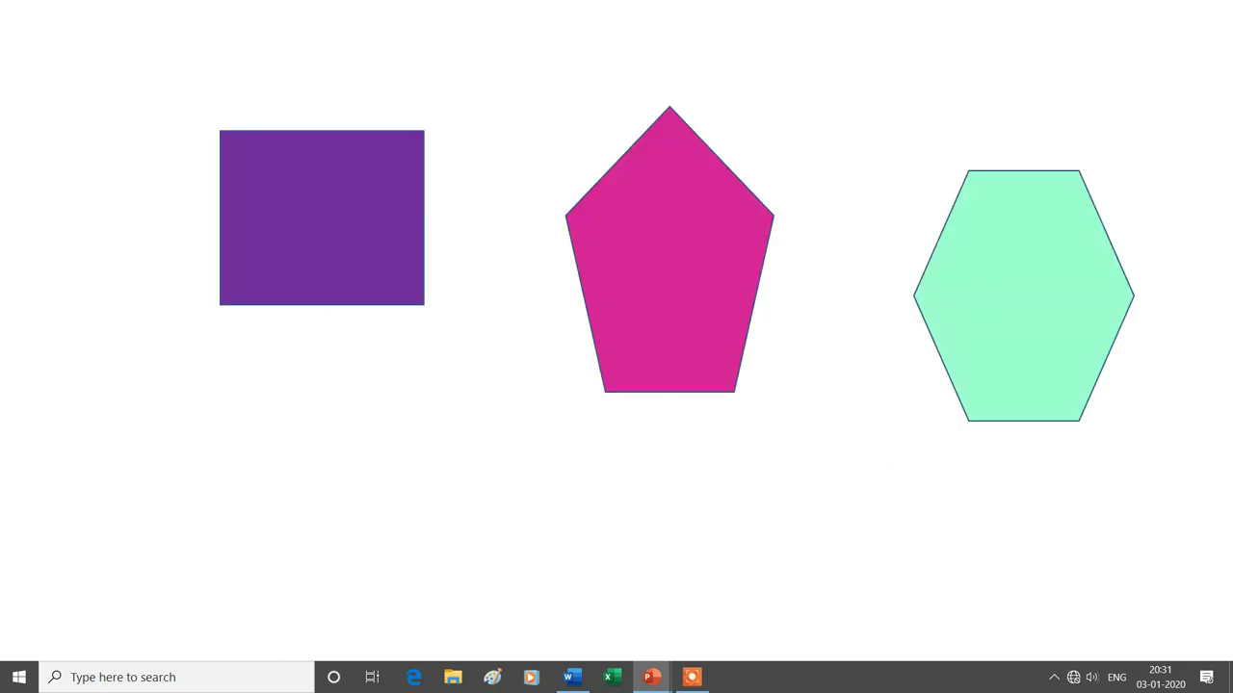
click(1009, 413)
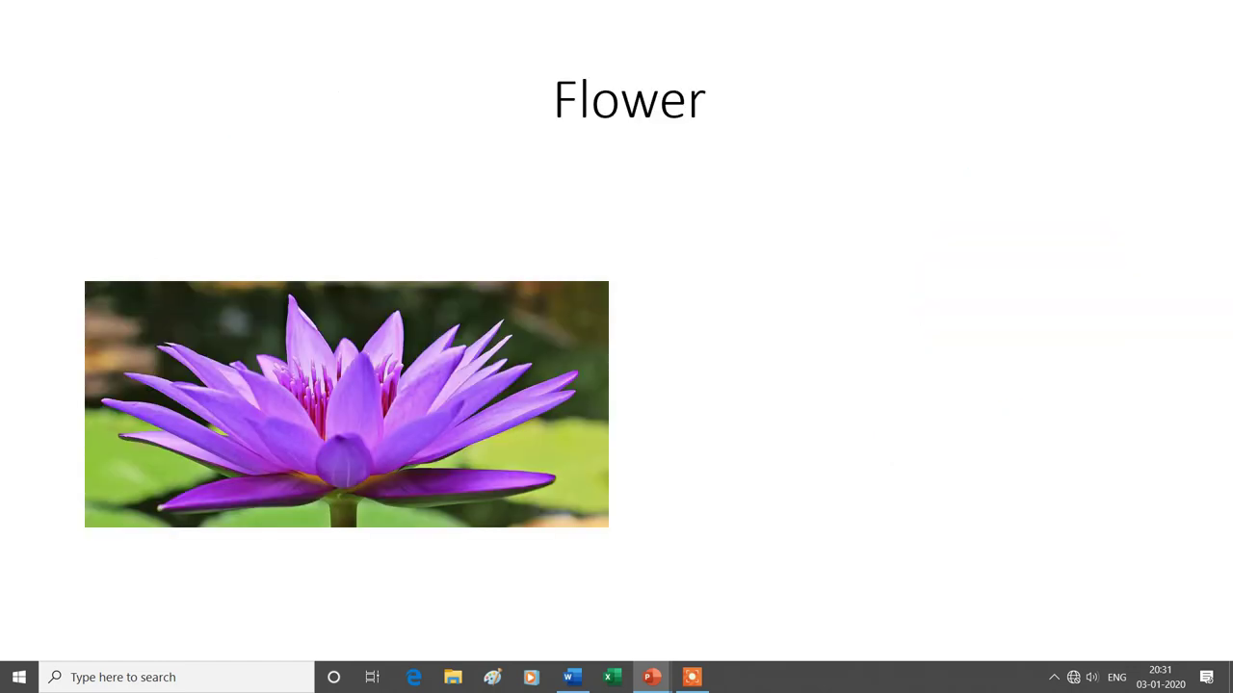
click(1008, 413)
click(1008, 413)
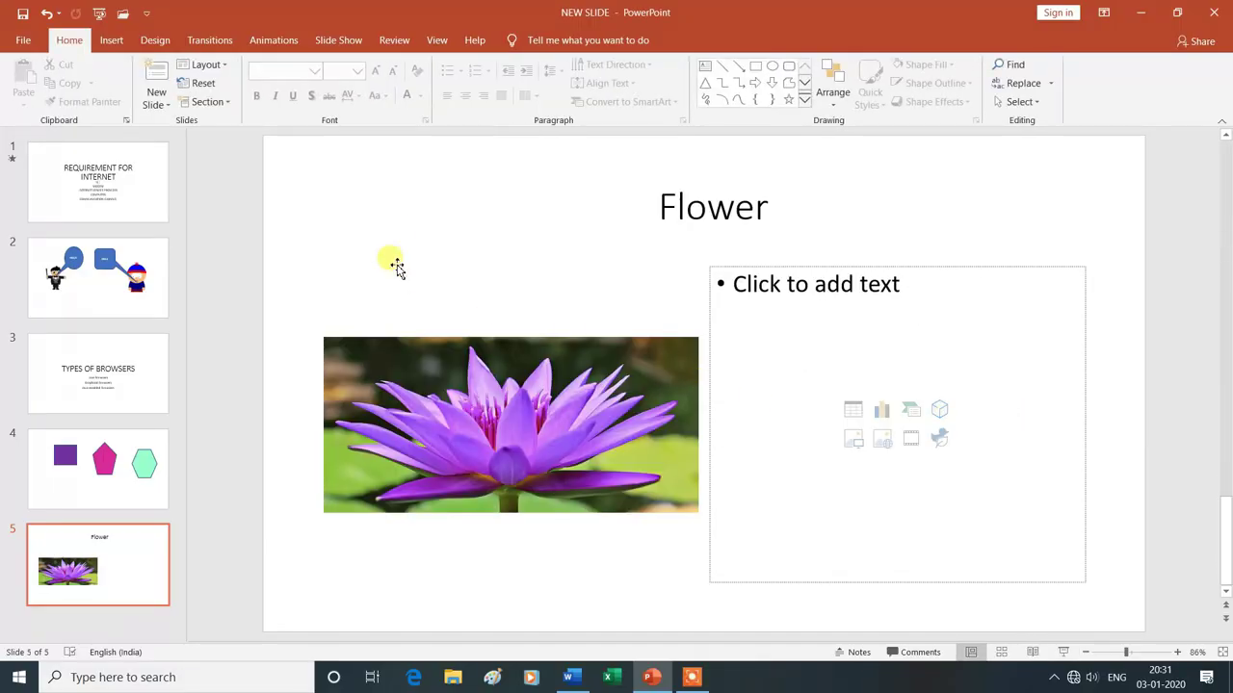
Step: Select the audio on slide 1 and turn off Play Across Slides on the Playback tab
click(142, 190)
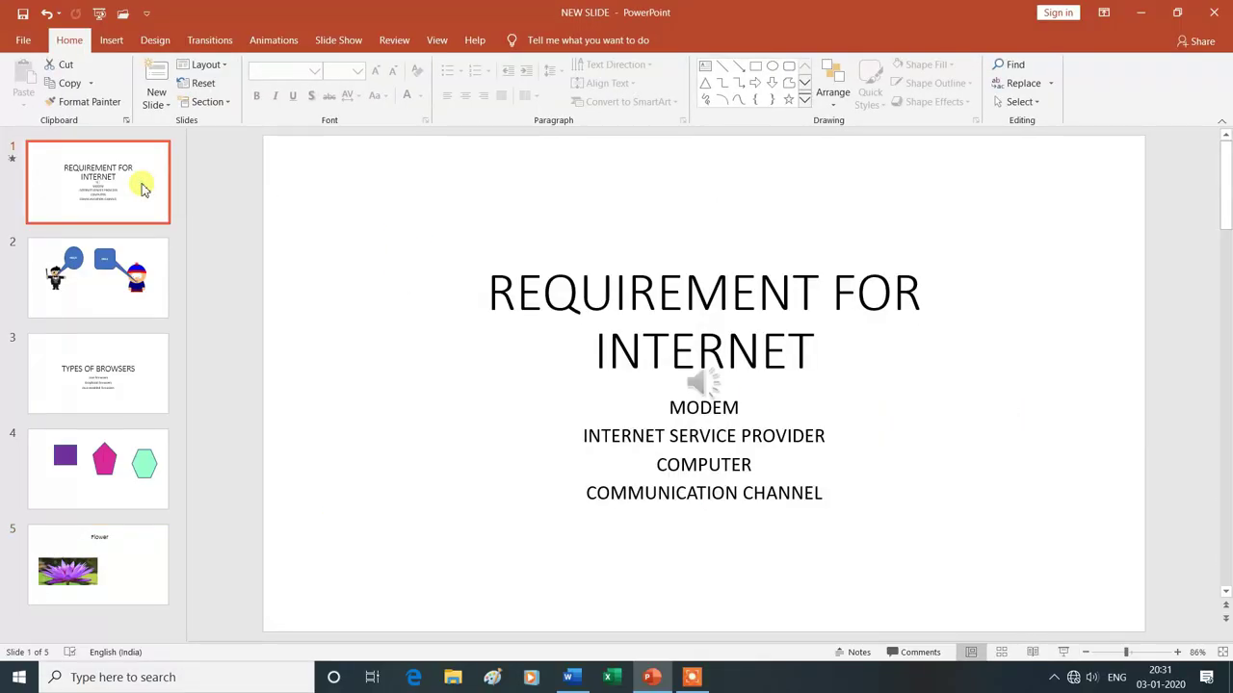
click(699, 383)
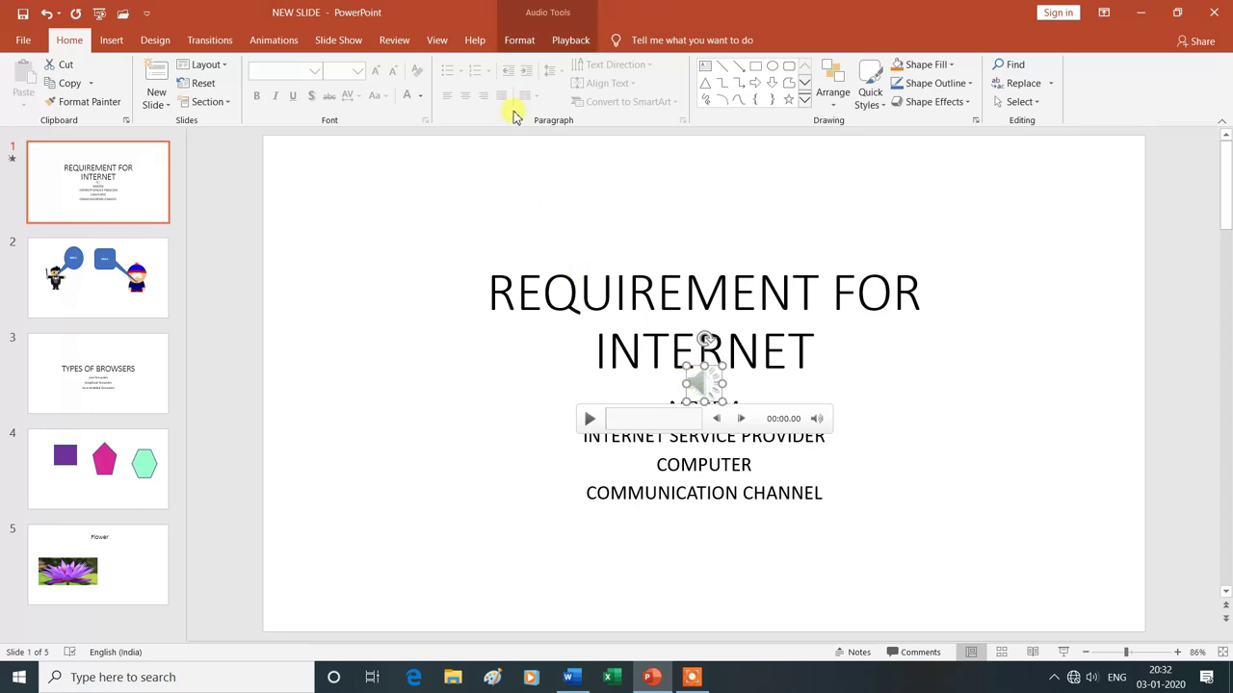
click(568, 43)
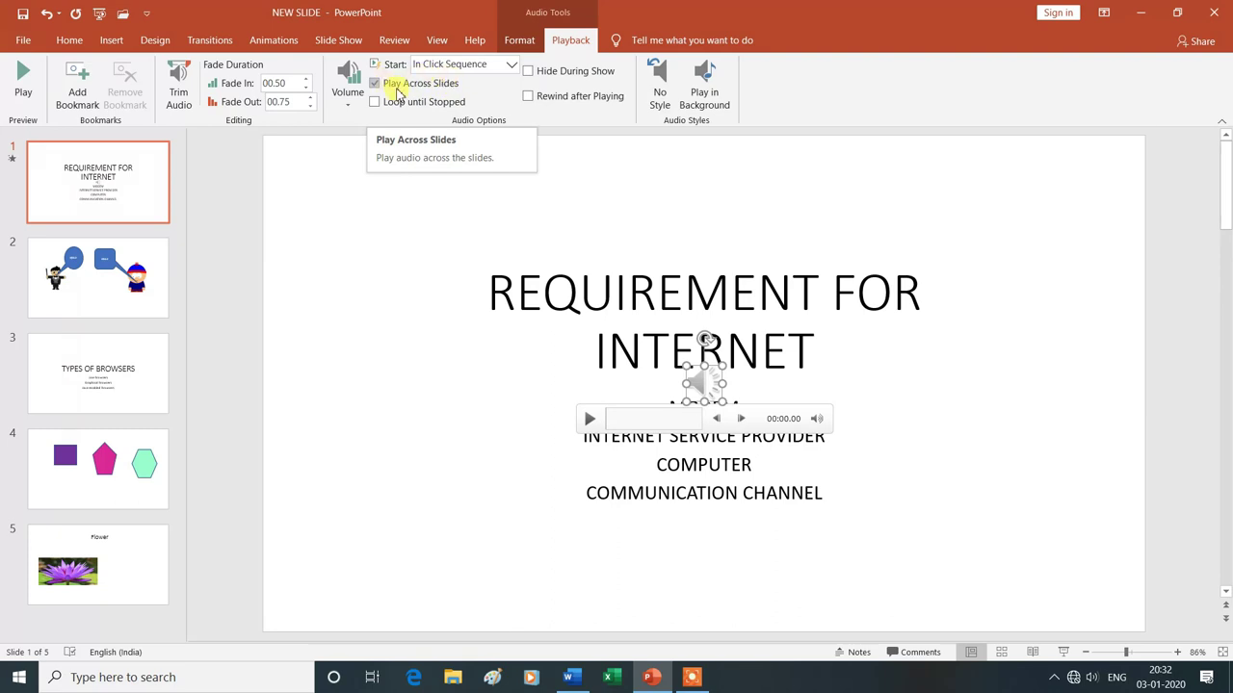
click(374, 83)
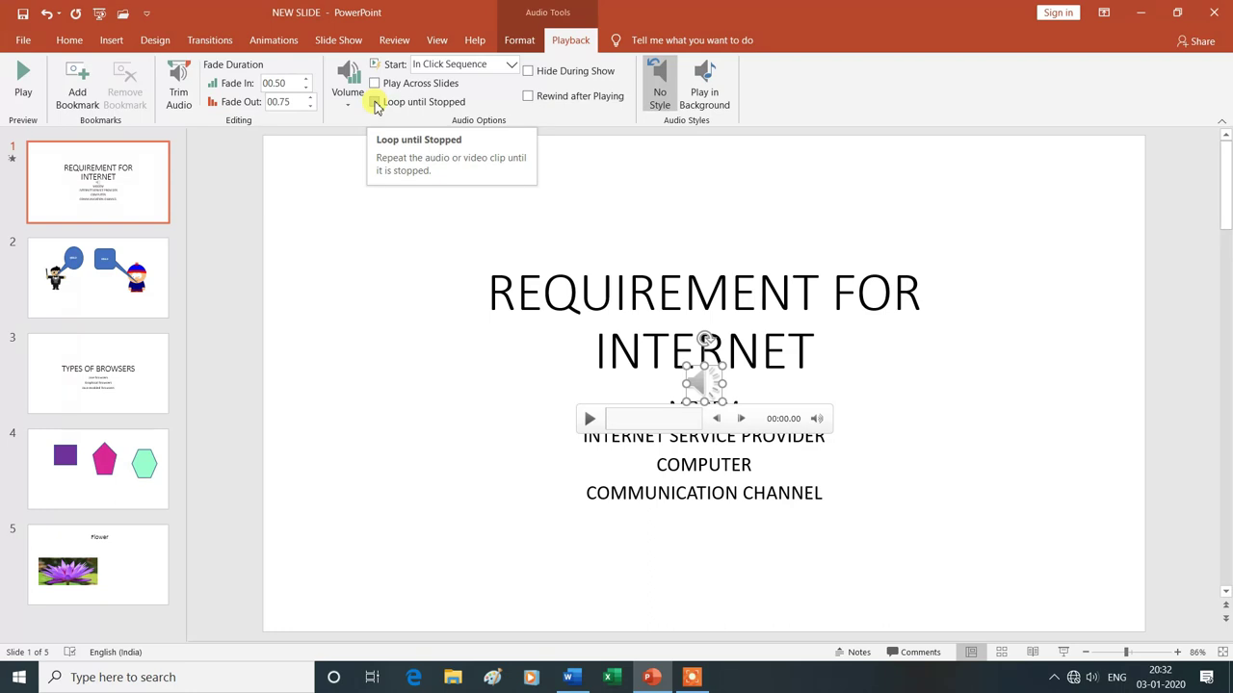
Step: Enable Loop until Stopped, preview the clip by playing, seeking and pausing, then untick looping
click(375, 102)
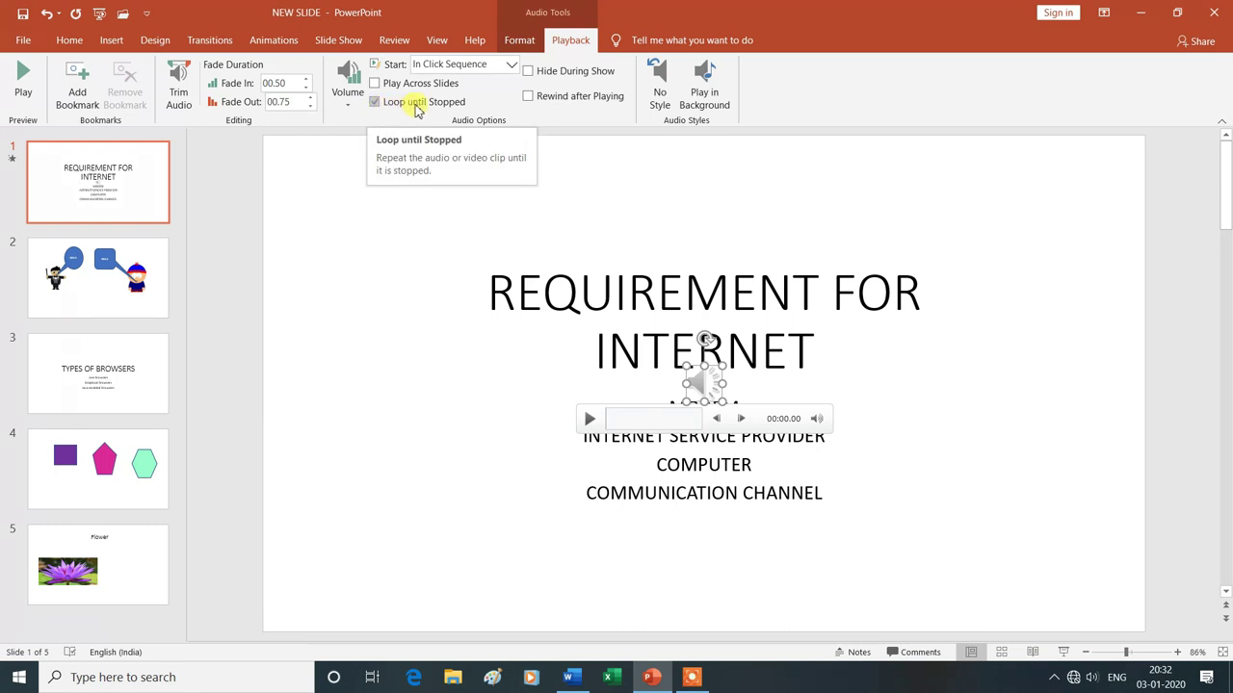
click(590, 422)
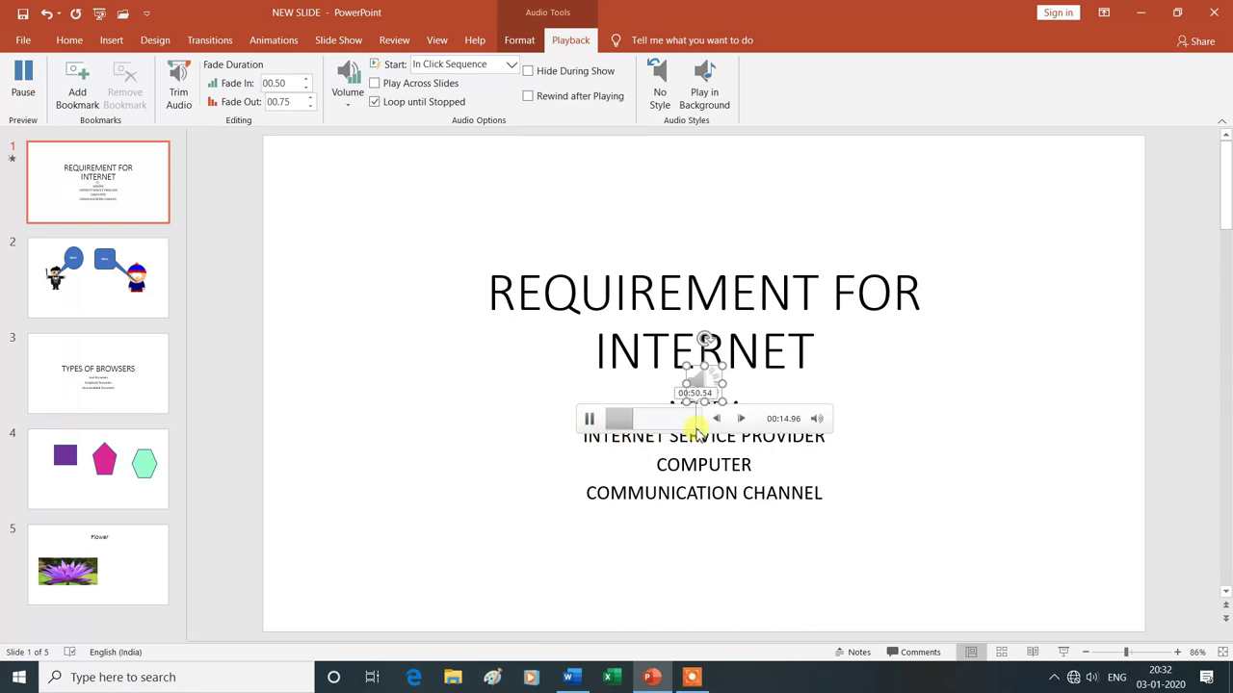
click(696, 427)
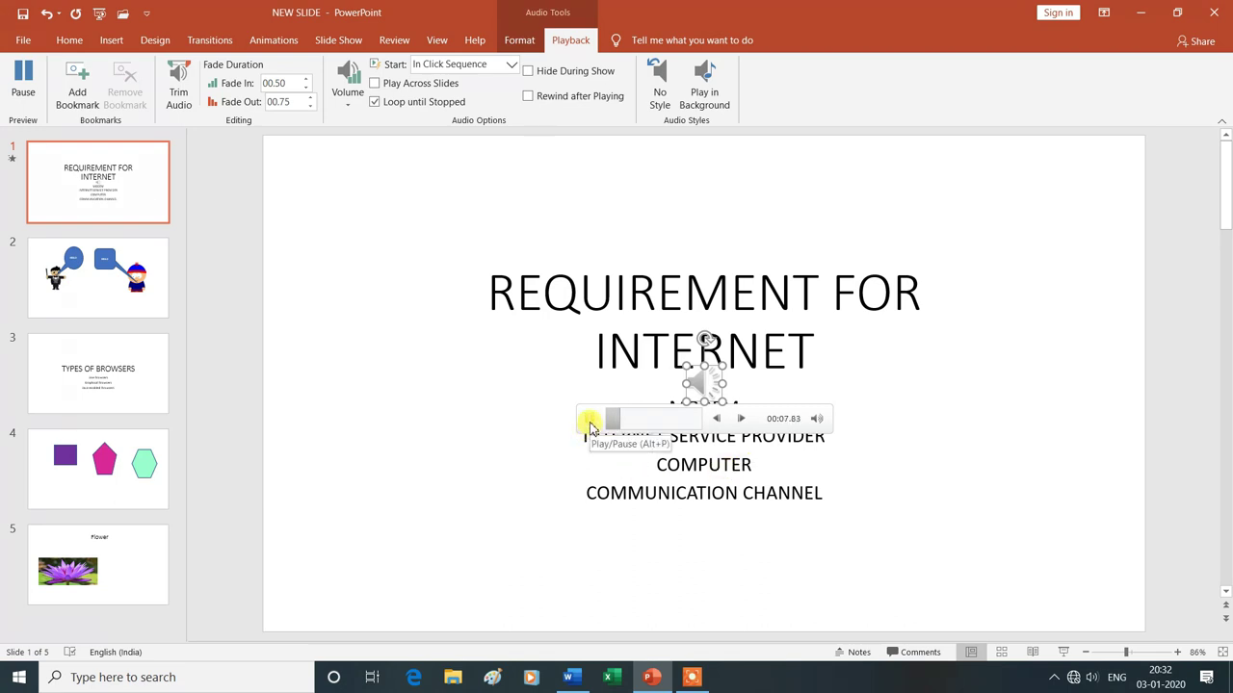
click(588, 421)
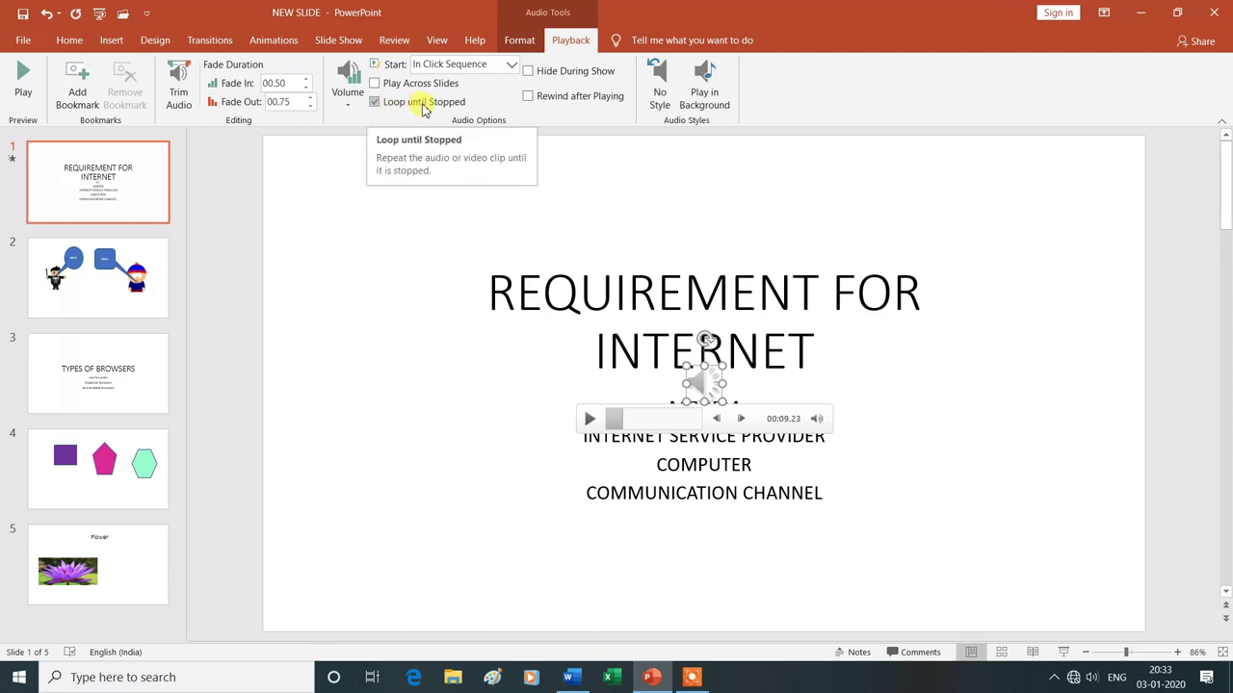
click(376, 104)
Step: Turn off Loop until Stopped, turn on Hide During Show, and start the slide show
click(375, 103)
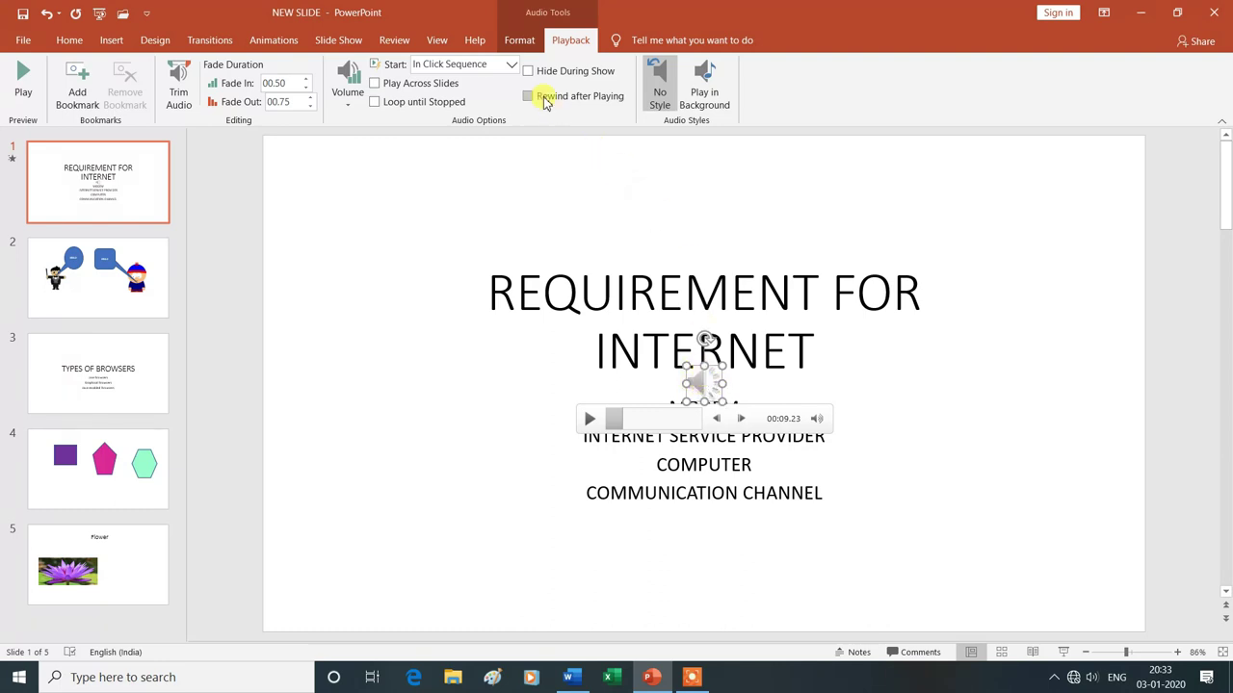
click(528, 72)
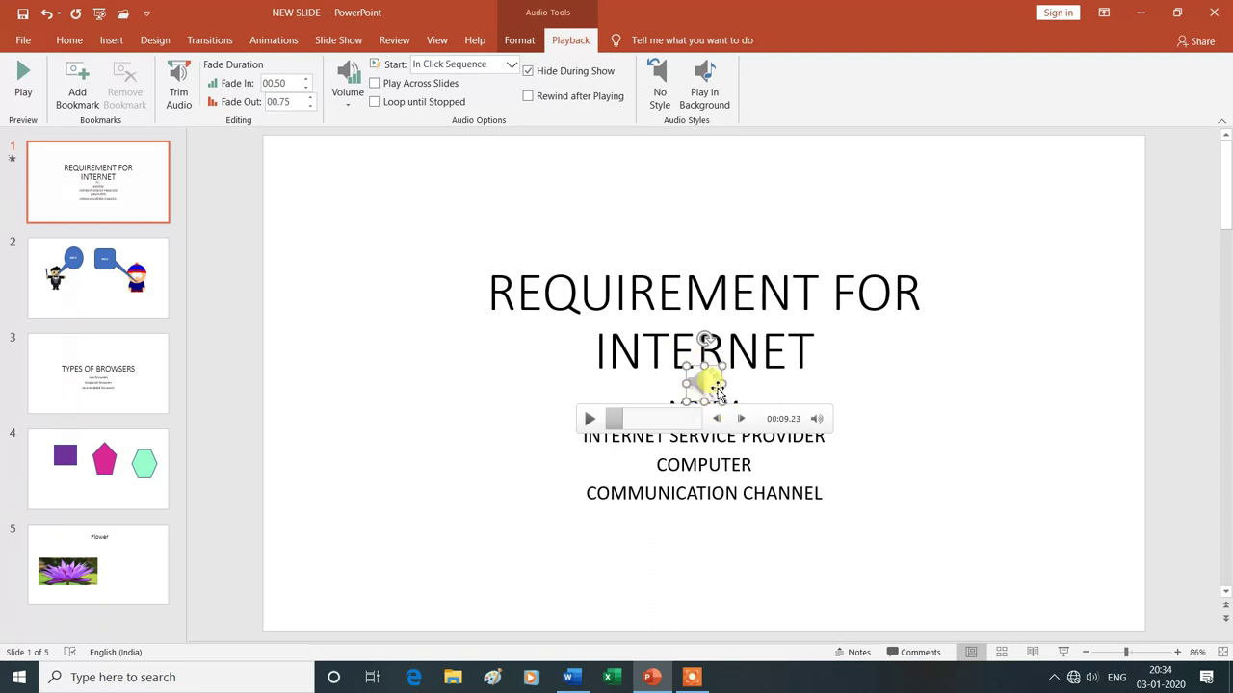
click(1067, 653)
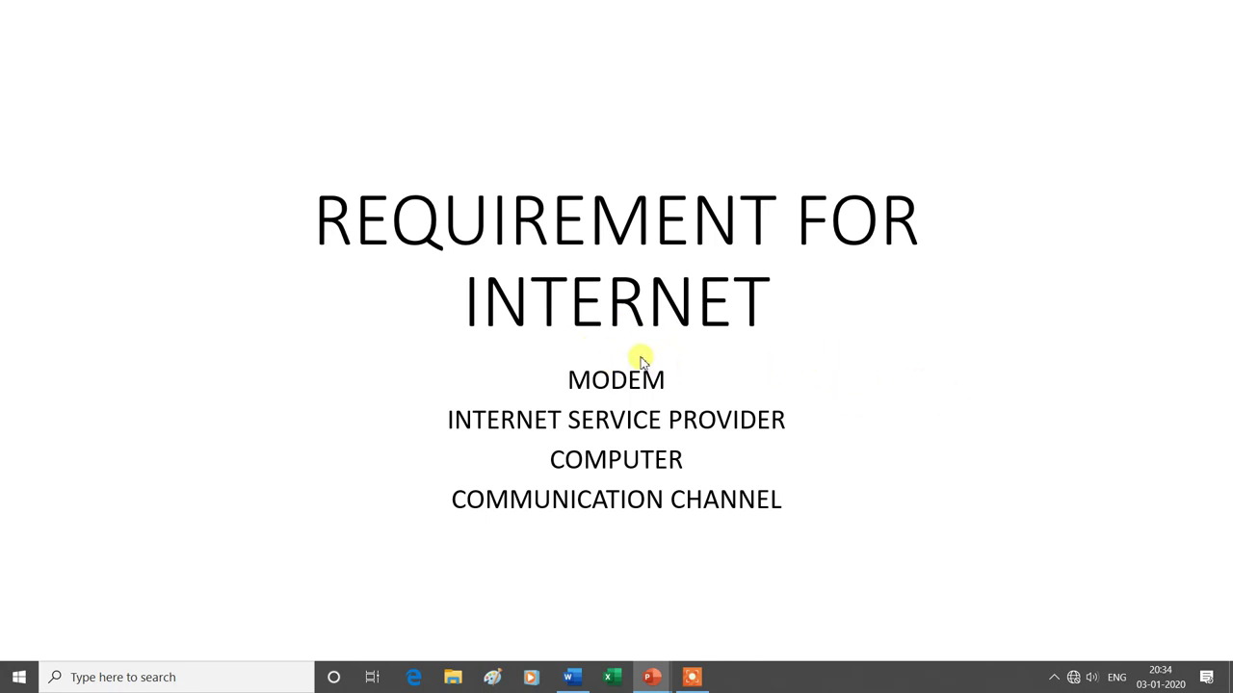
Step: Advance through the remaining slides and exit the slide show
click(973, 385)
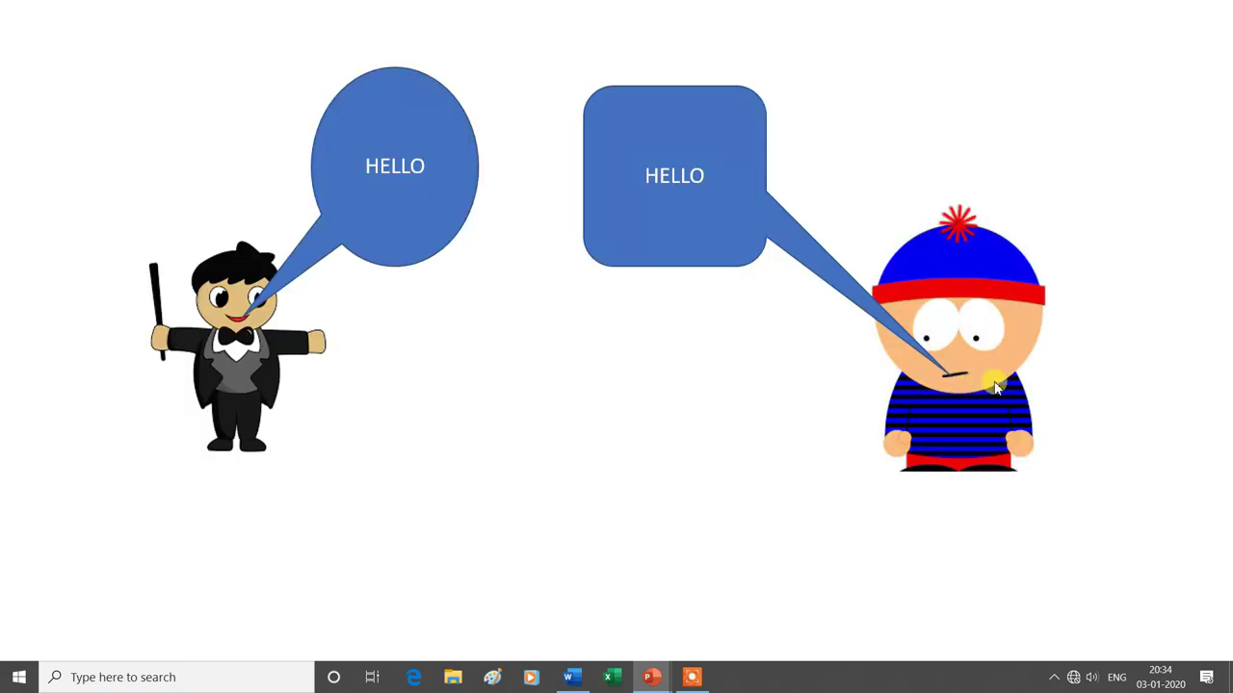
click(994, 384)
click(997, 386)
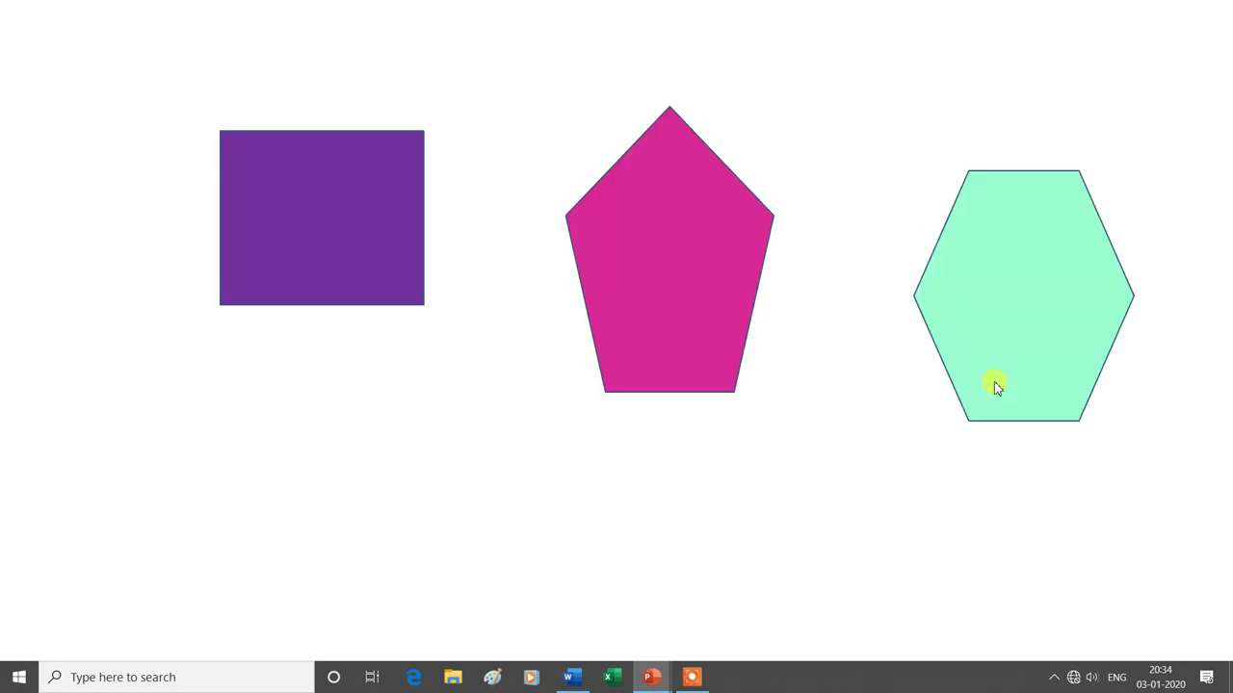
click(996, 385)
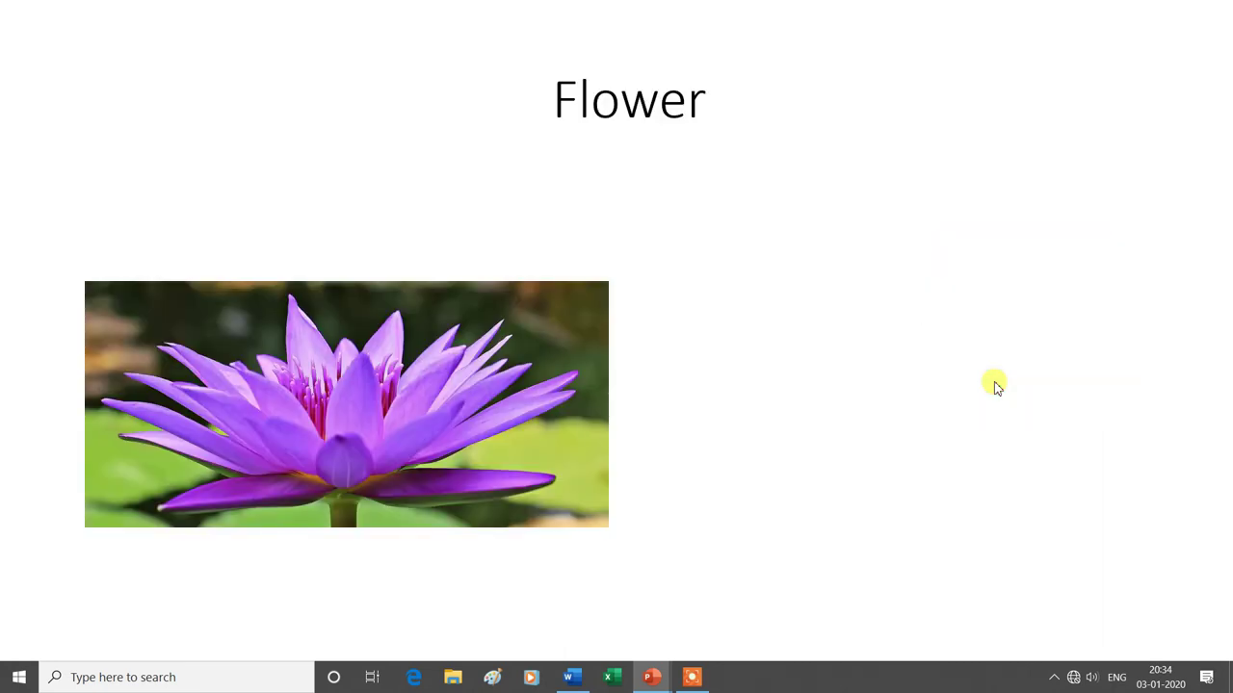
click(996, 385)
click(994, 384)
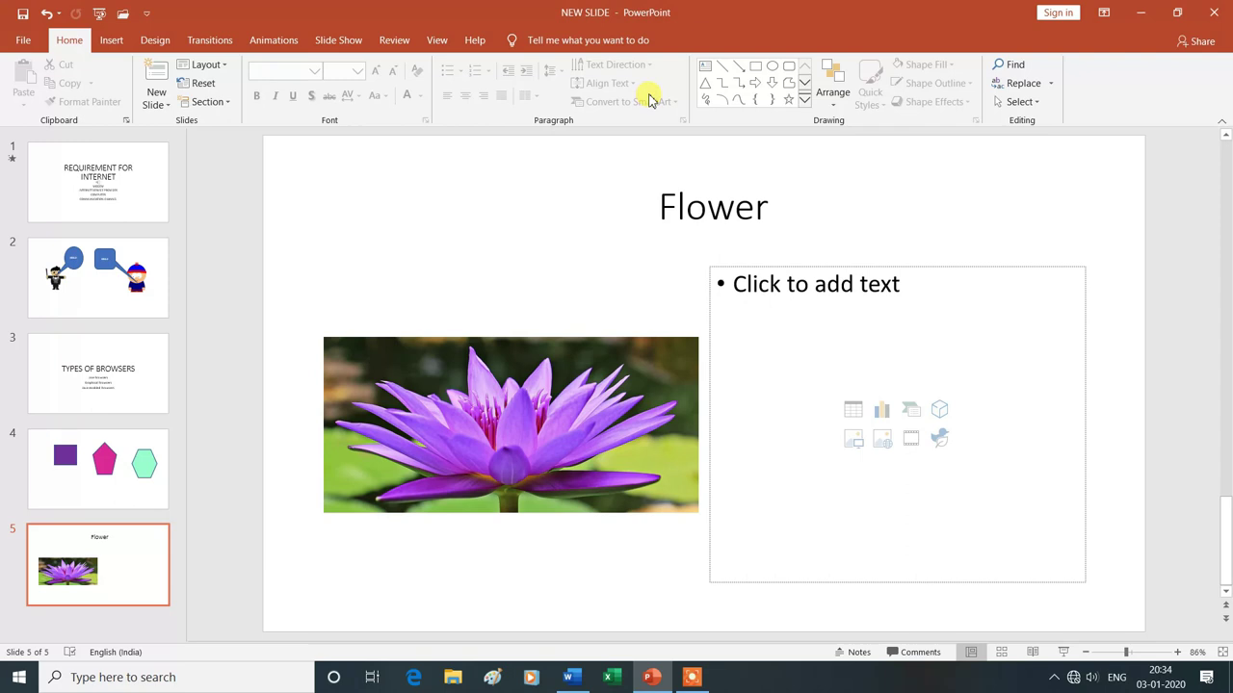
Step: Turn off Hide During Show for slide 1's audio and present from slide 1
click(102, 188)
mouse_move(720, 408)
click(701, 385)
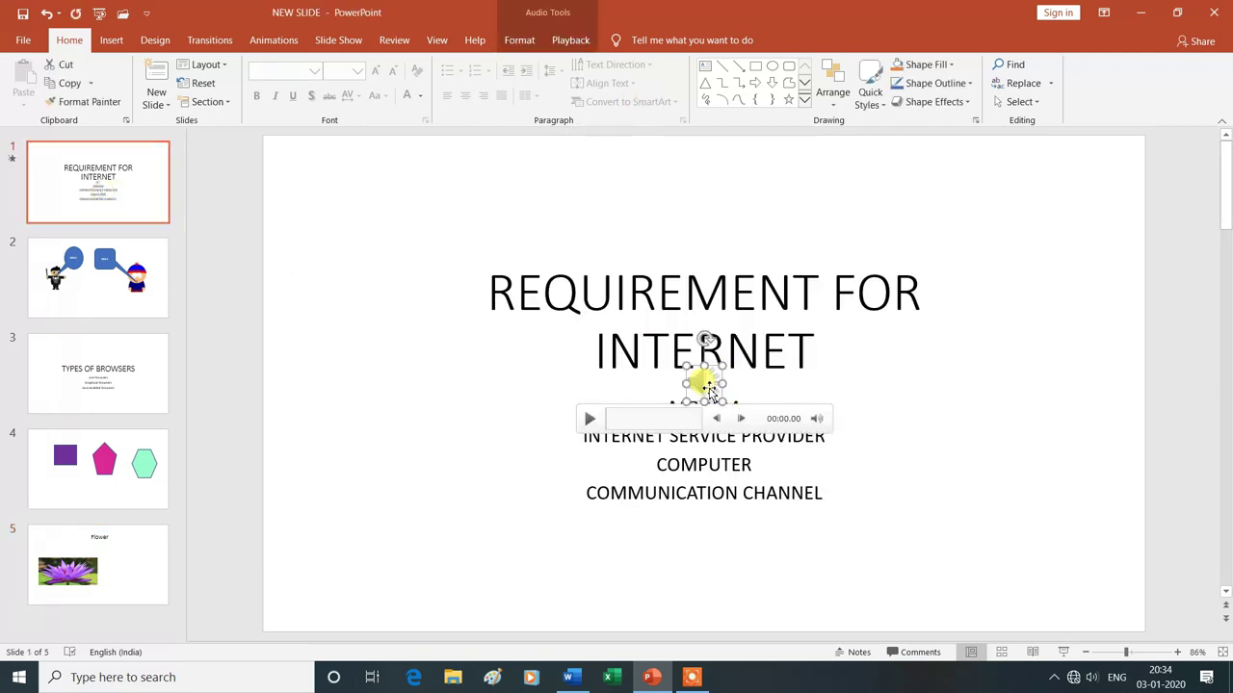
click(566, 43)
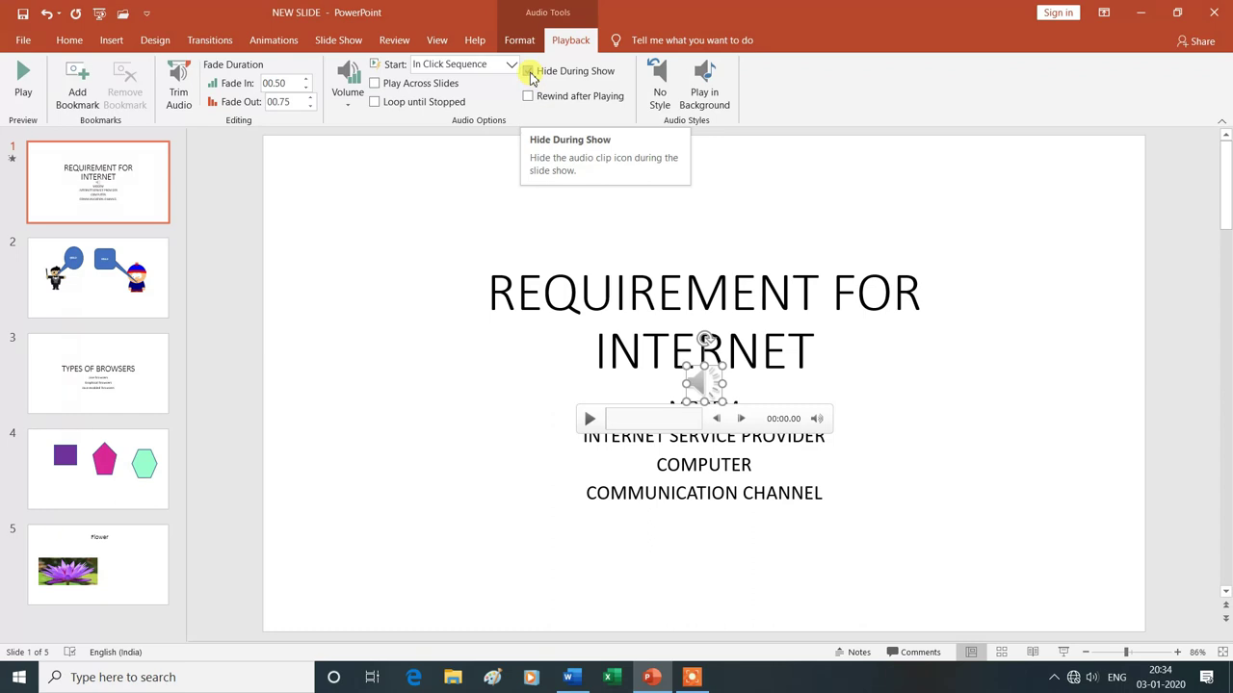
click(530, 74)
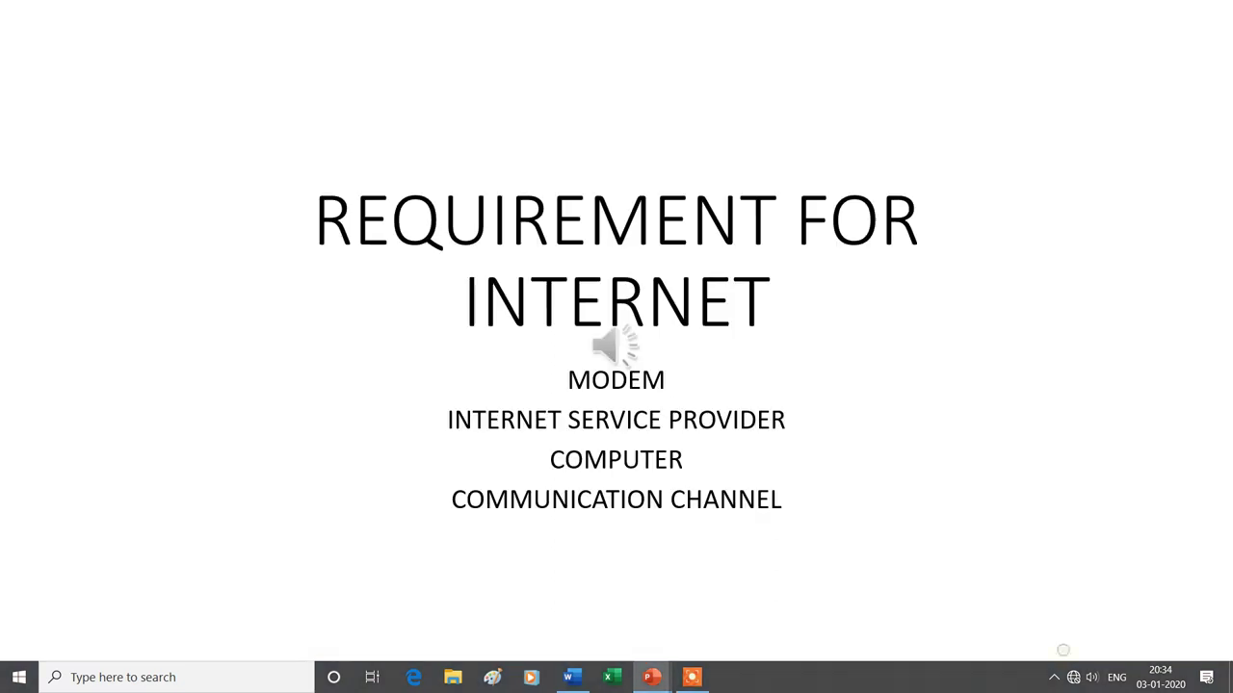
click(1063, 652)
Step: End the slide show with Esc and return to editing slide 1
mouse_move(624, 344)
key(Escape)
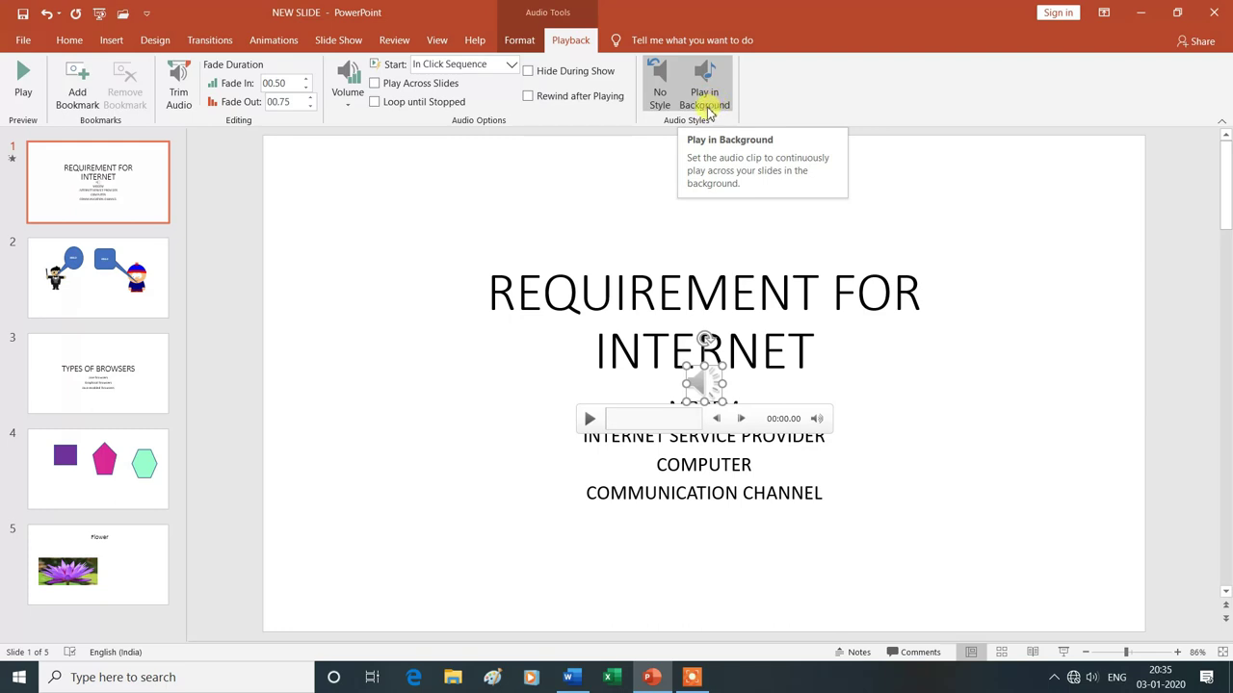
Step: Apply the Play in Background audio style and run the show through all five slides
click(708, 91)
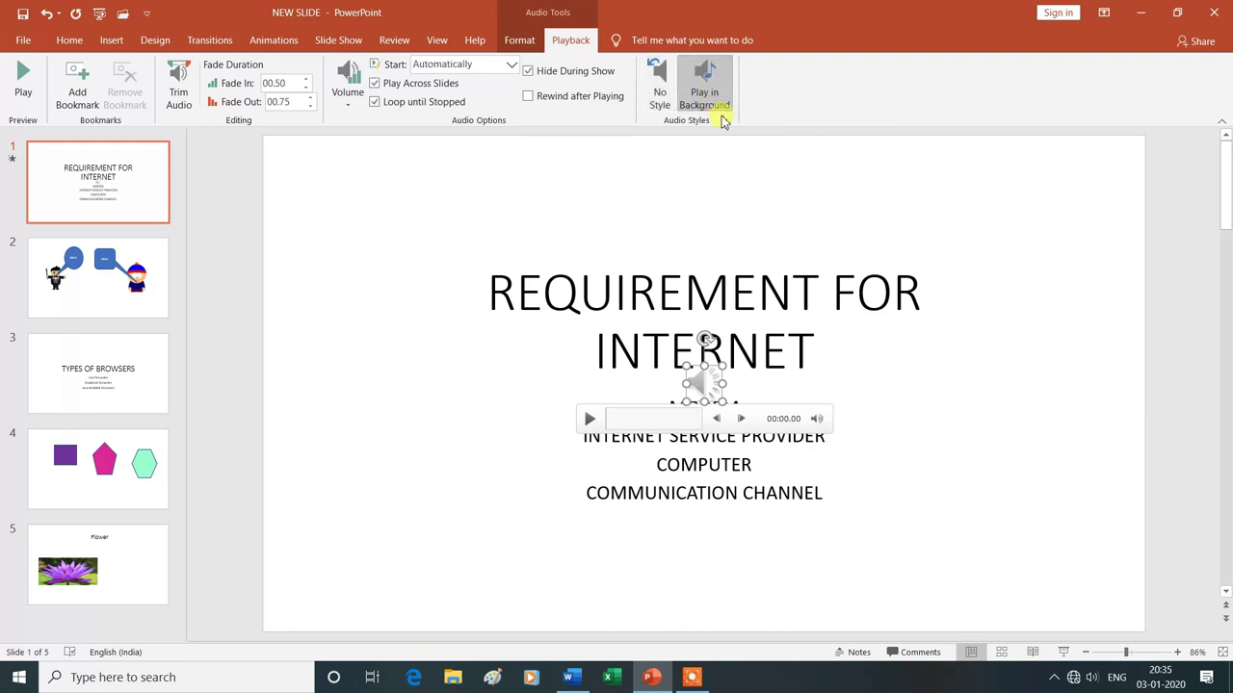
click(1063, 654)
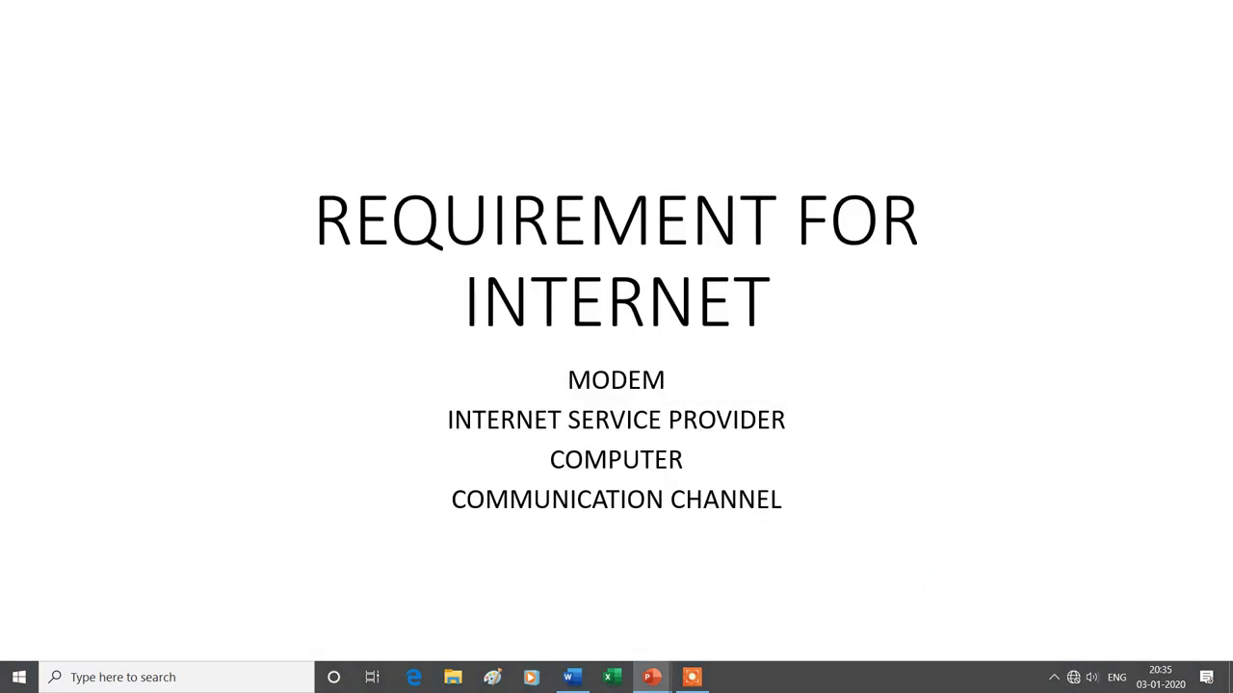
click(916, 436)
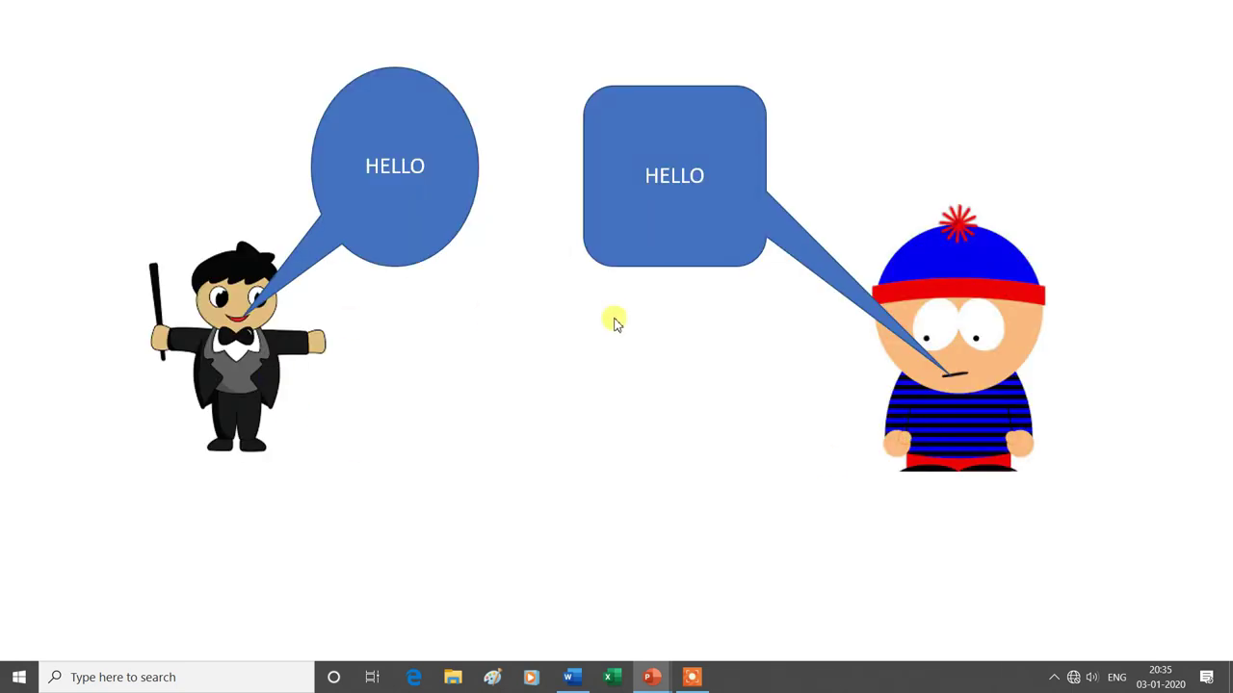
click(802, 498)
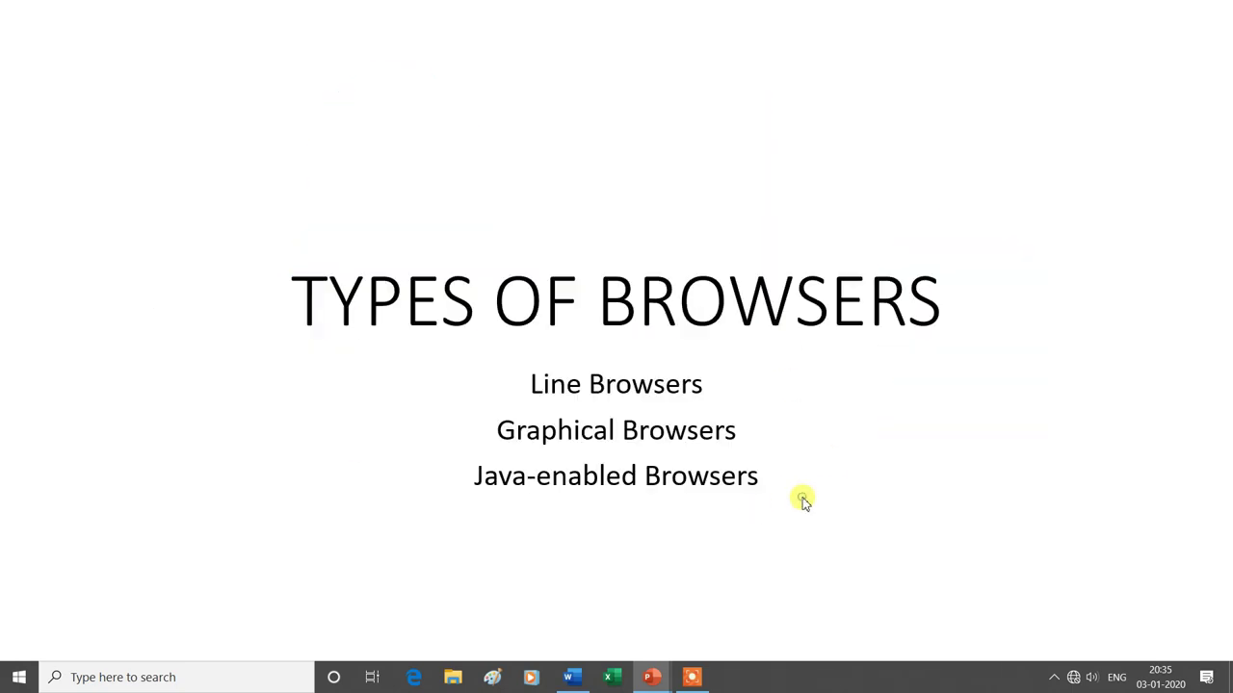
click(900, 506)
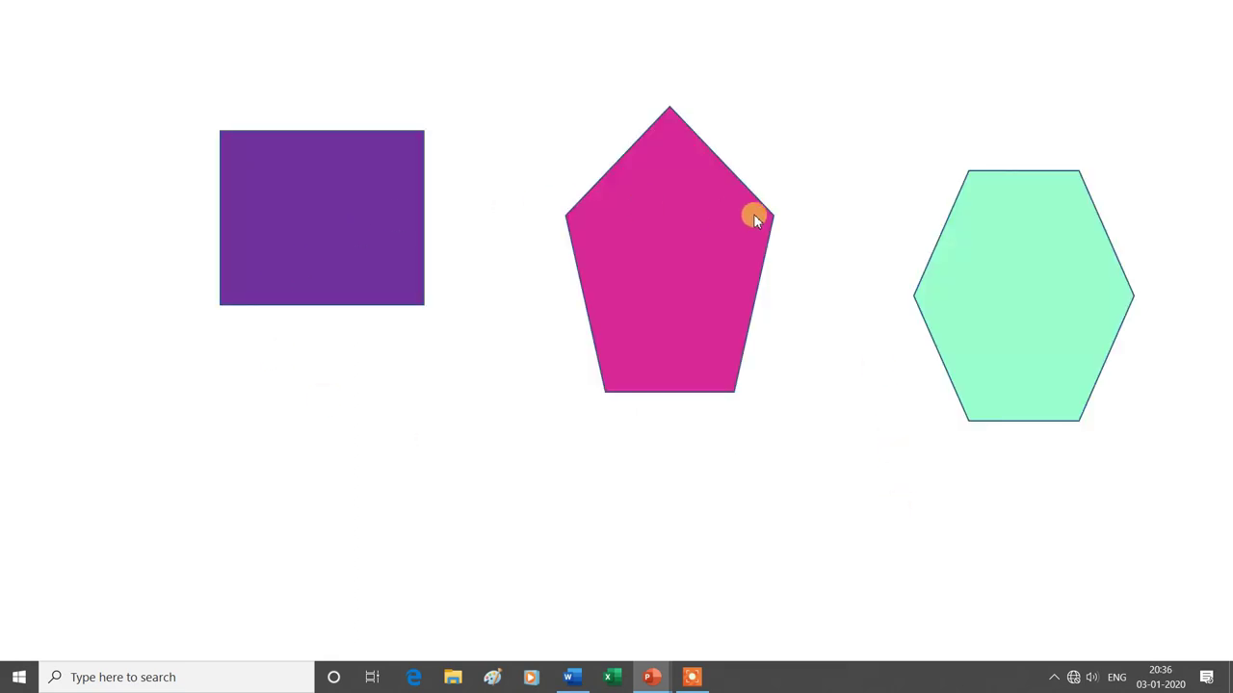
click(858, 420)
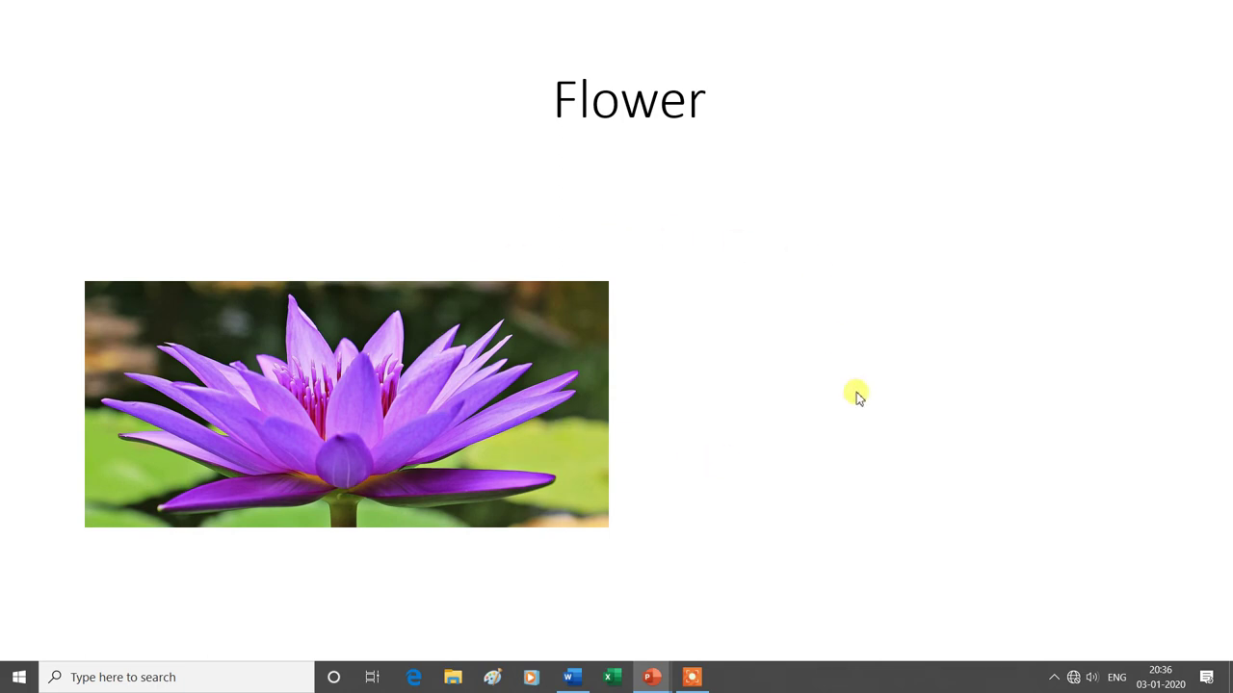
click(856, 393)
click(856, 392)
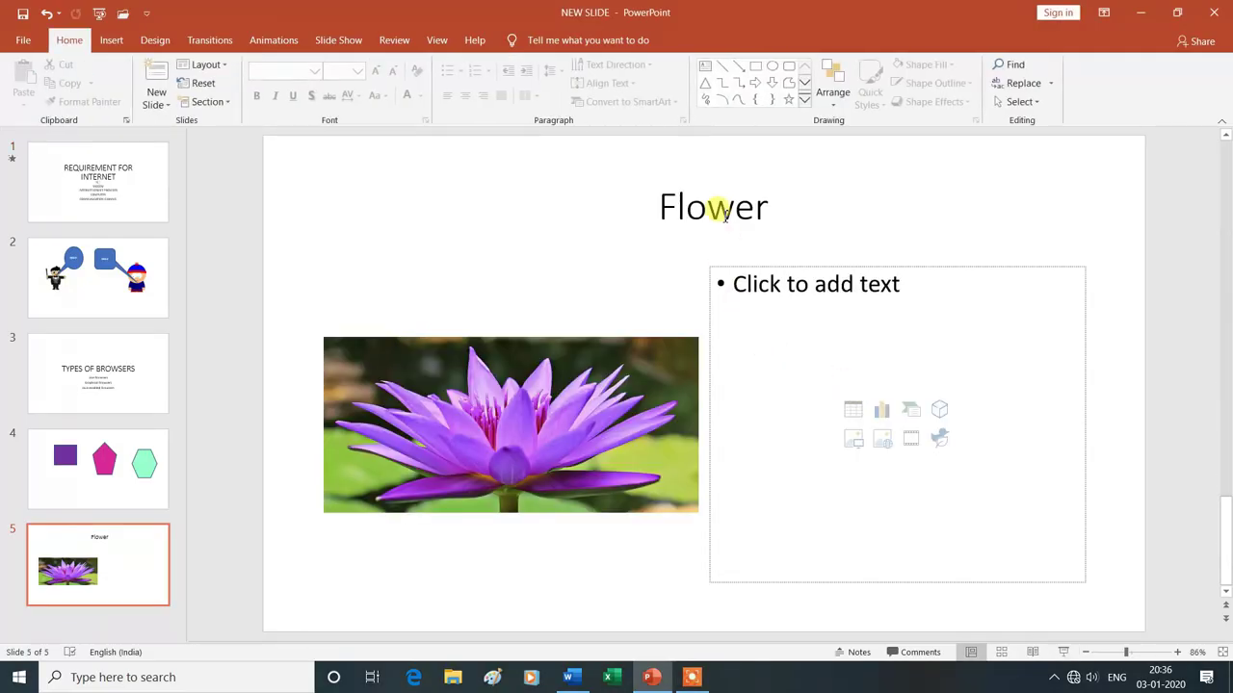
Step: Apply No Style to the cuban-twist audio on slide 1 from the Playback tab's Audio Styles
click(136, 186)
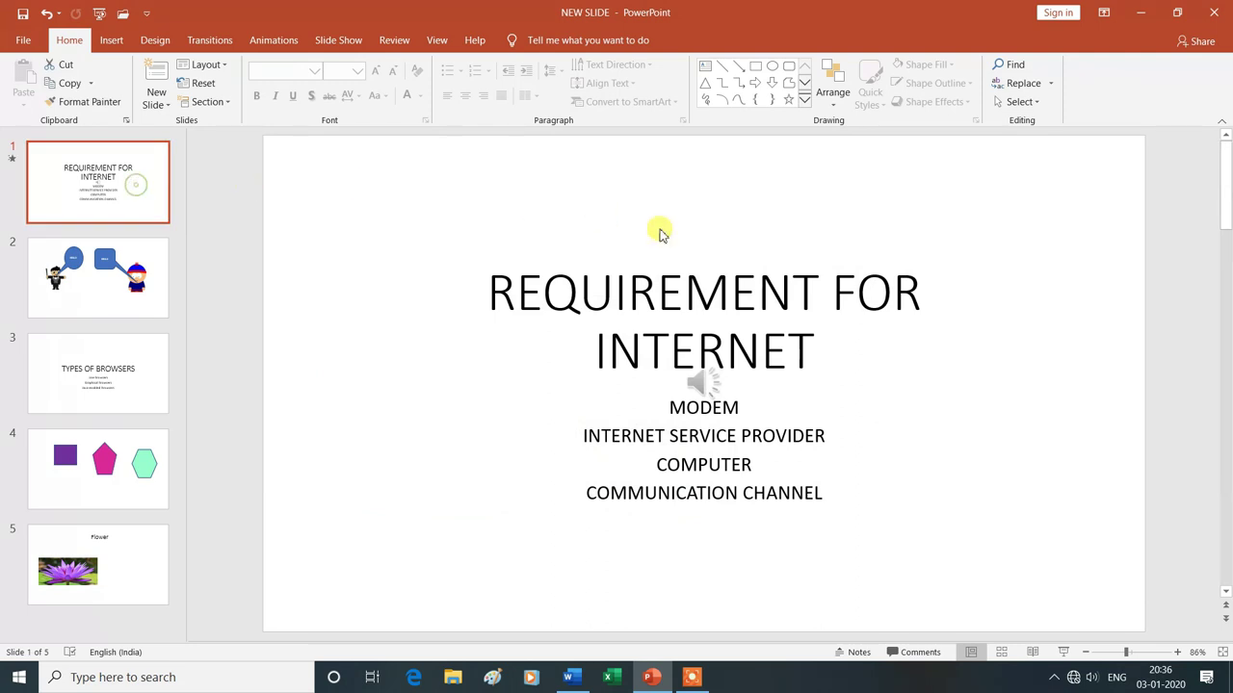
click(704, 381)
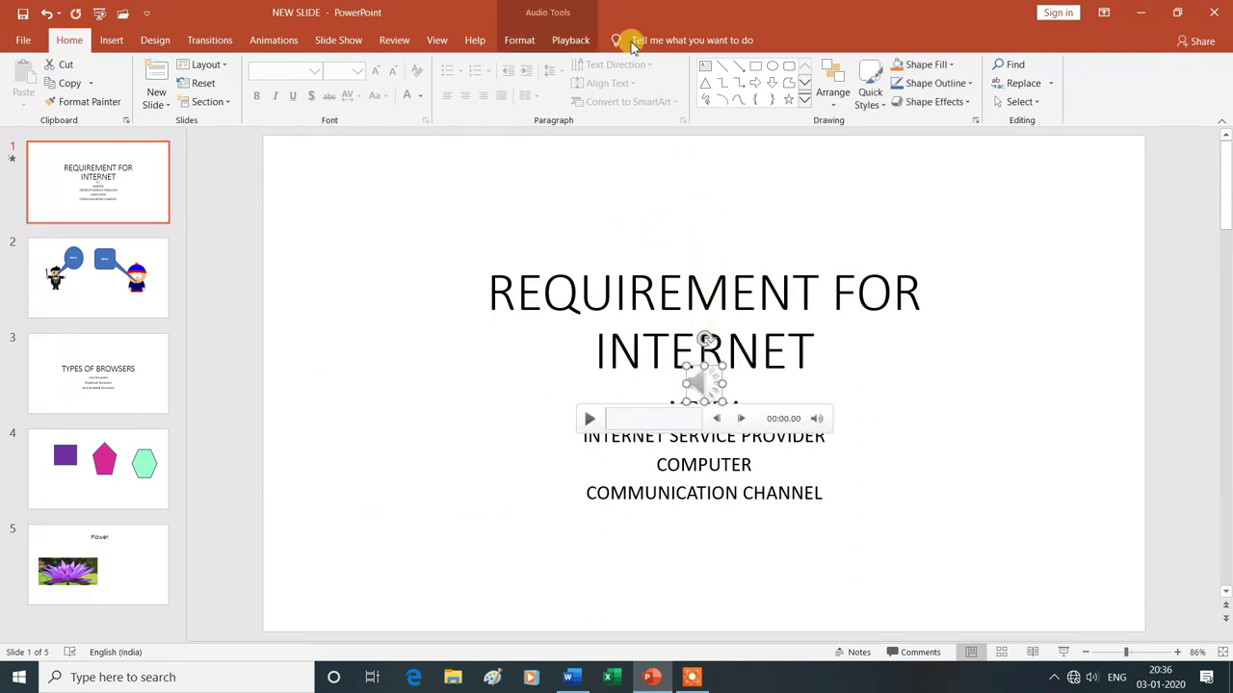
click(576, 44)
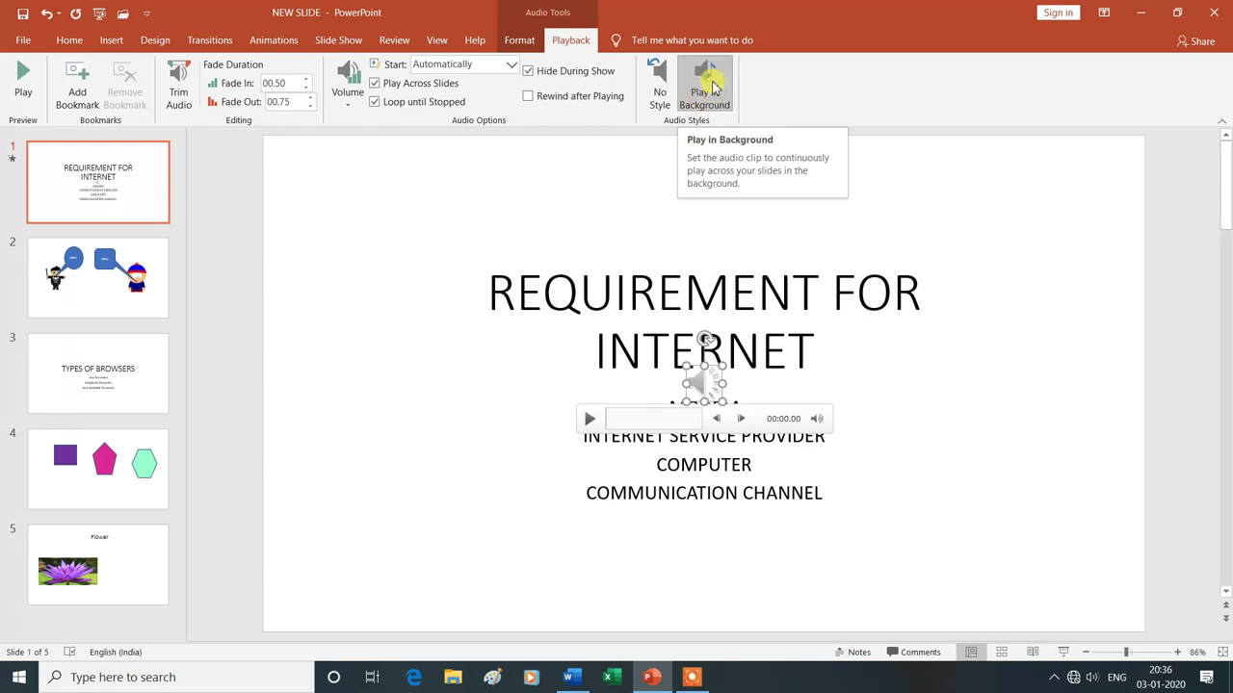
click(712, 100)
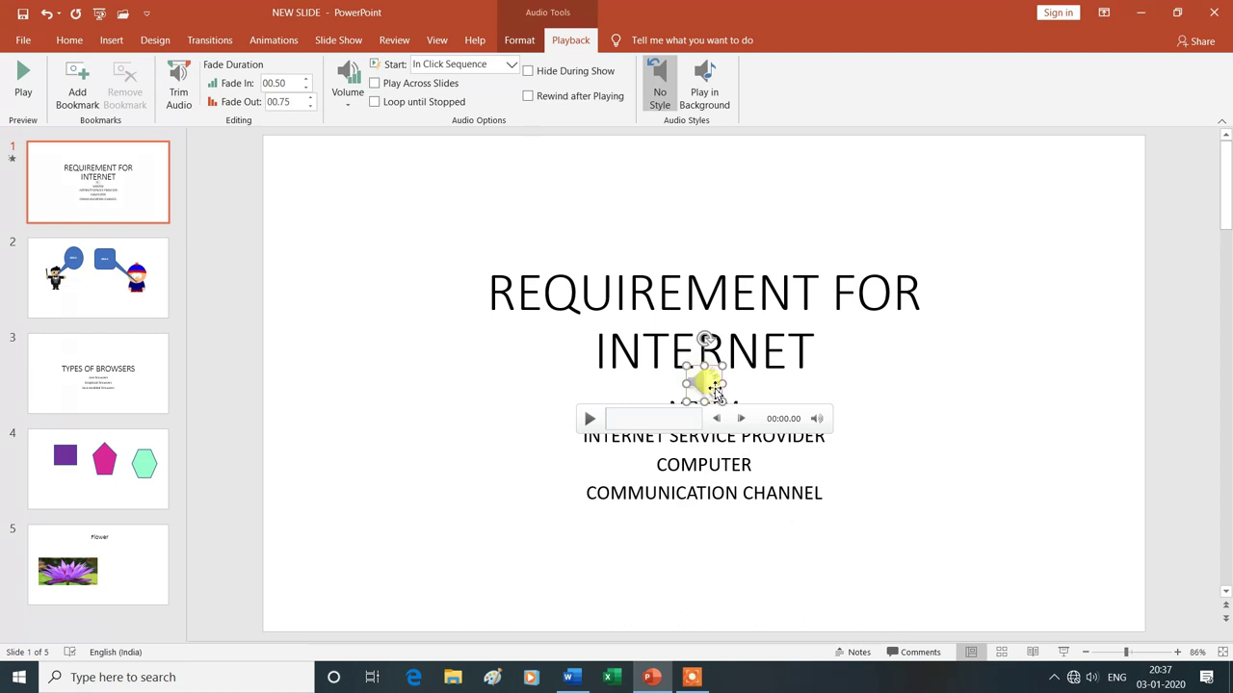
Step: Keep the audio in No Style and present all five slides through to the end
click(659, 100)
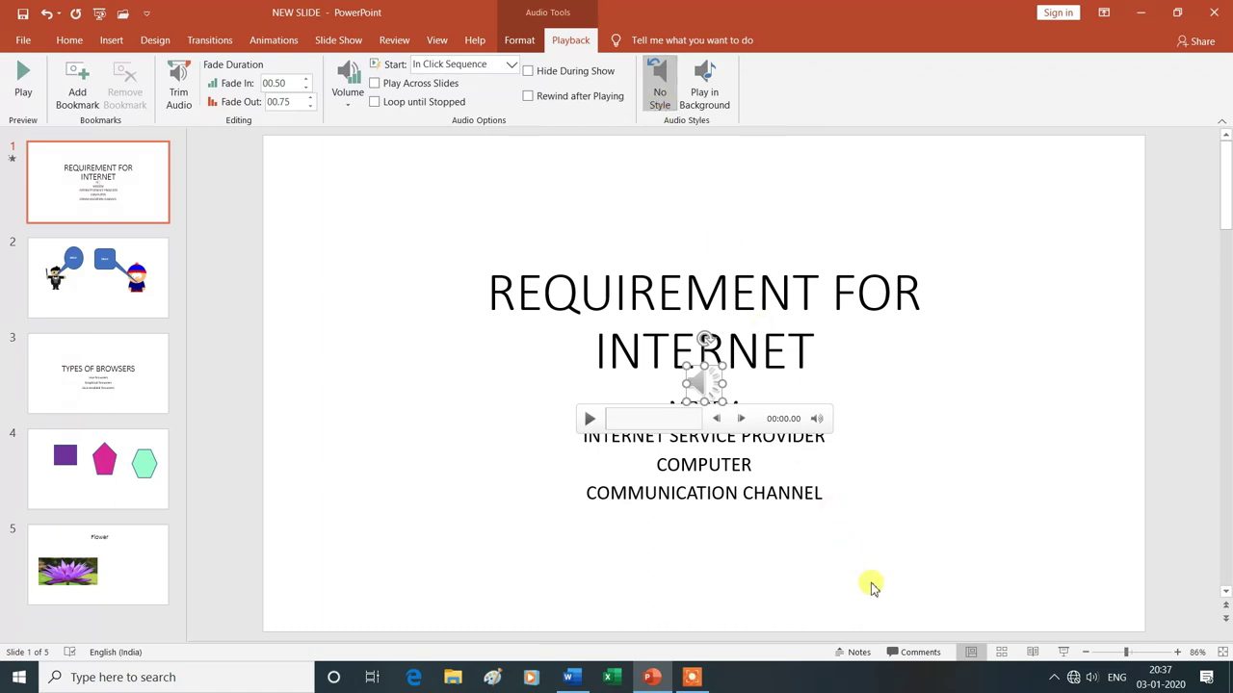
click(1064, 654)
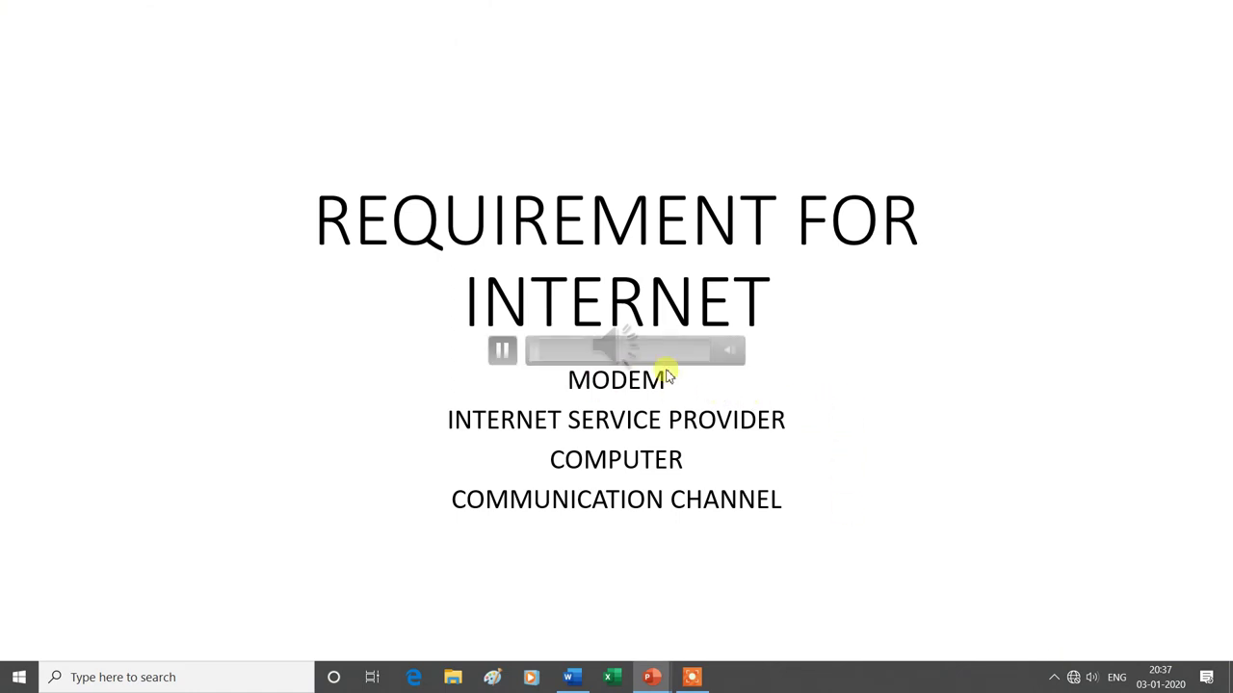
click(884, 426)
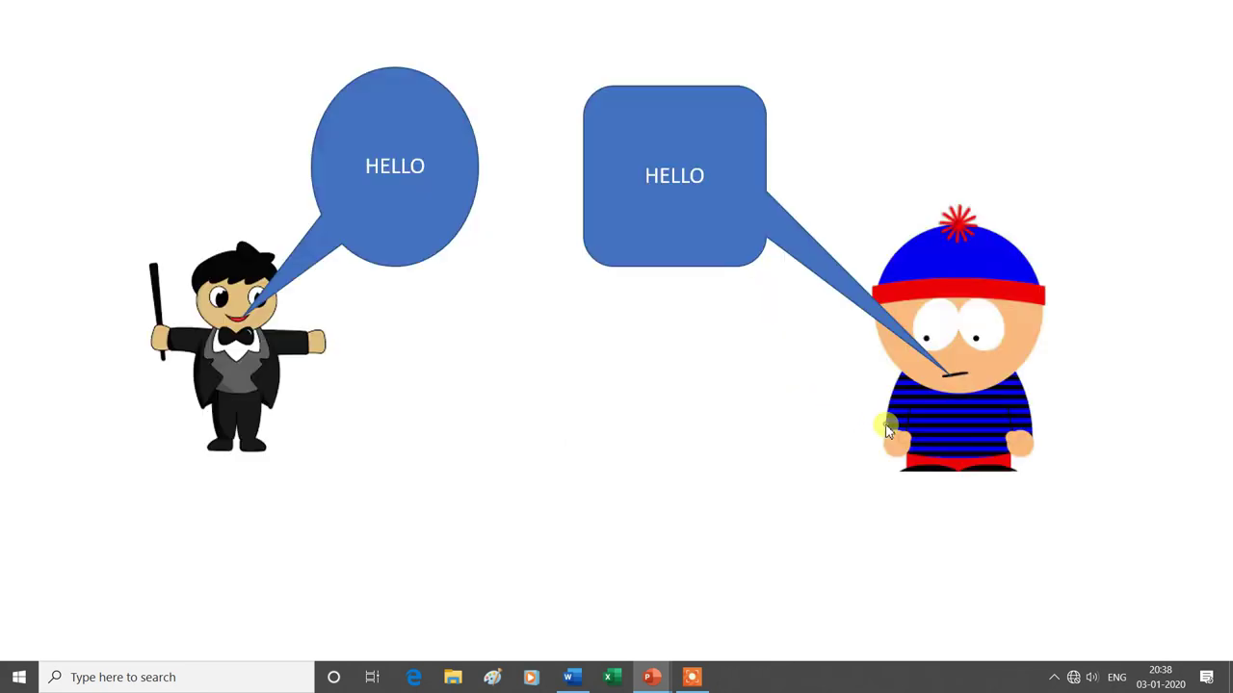
click(683, 412)
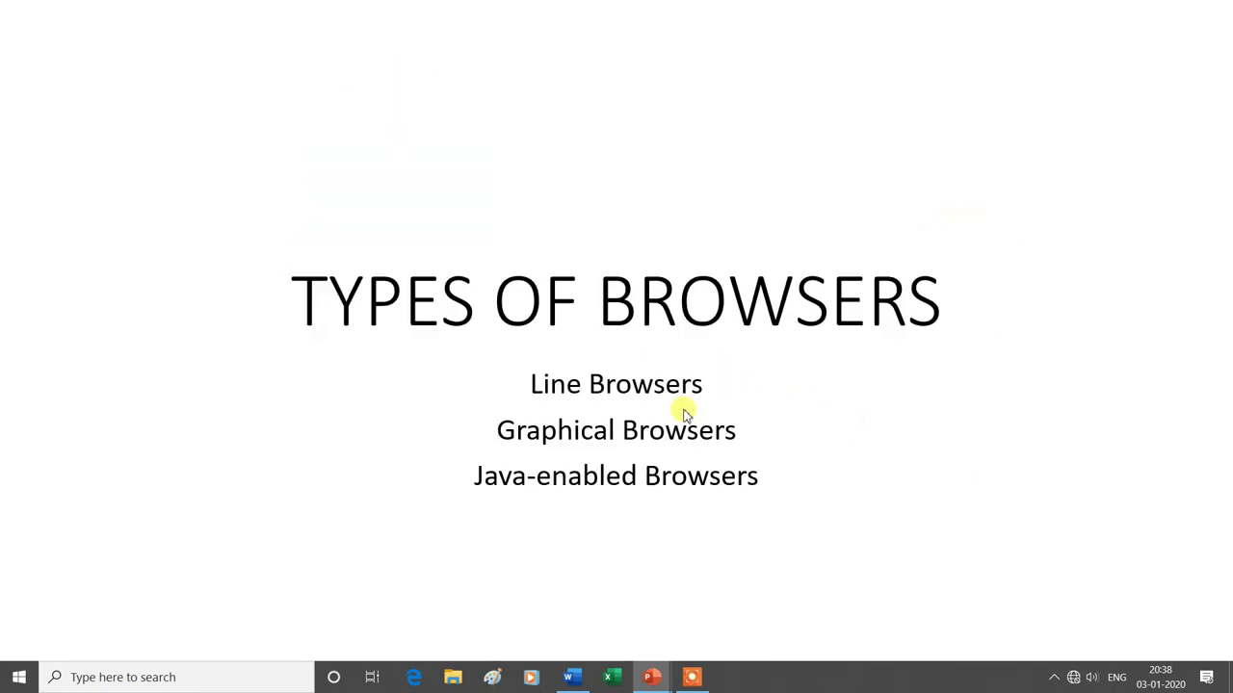
click(812, 432)
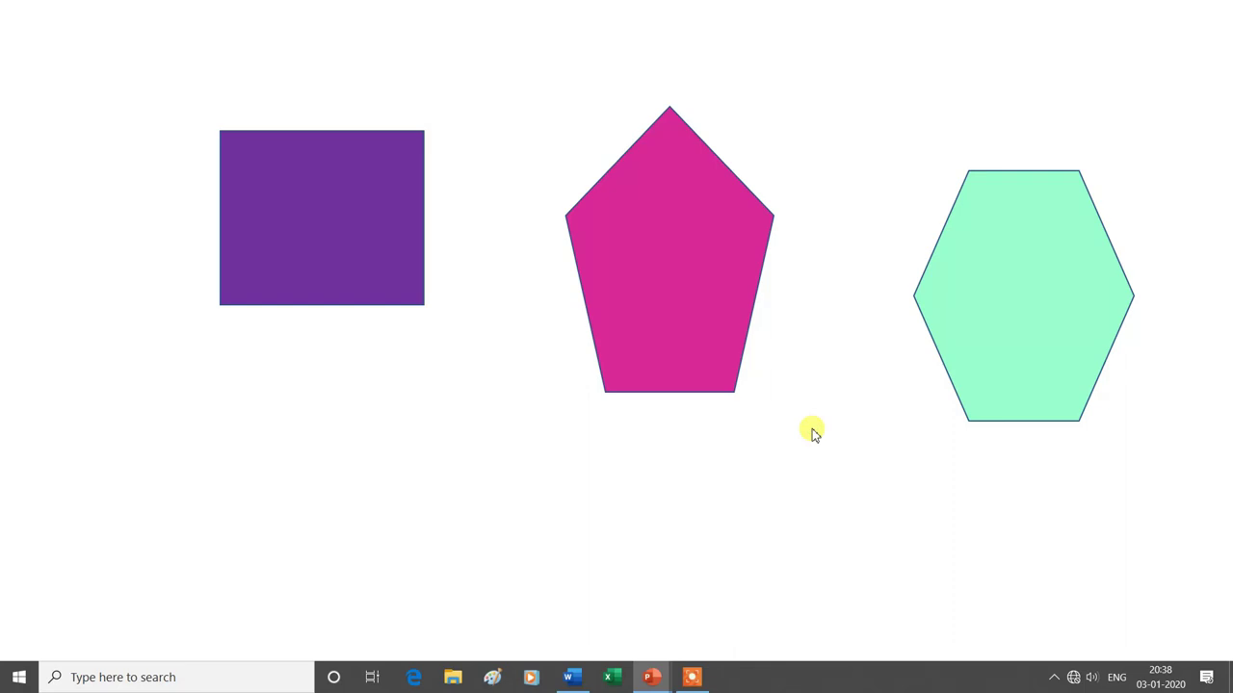
click(812, 432)
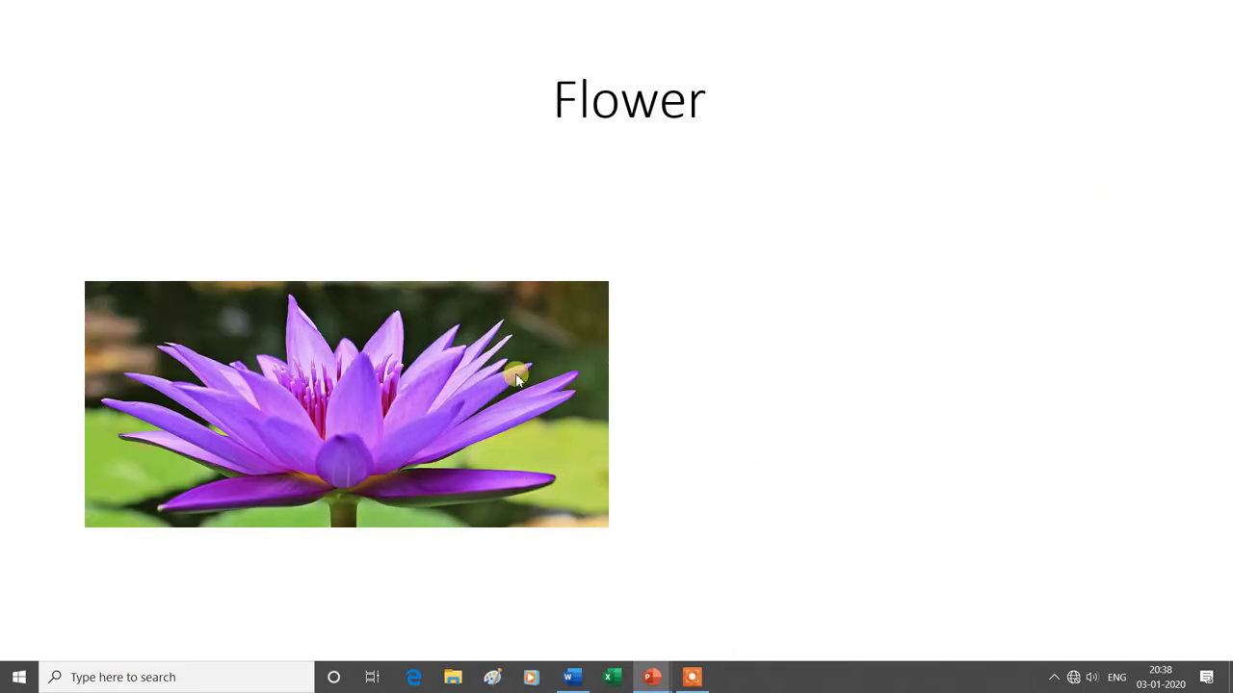
click(760, 457)
click(759, 457)
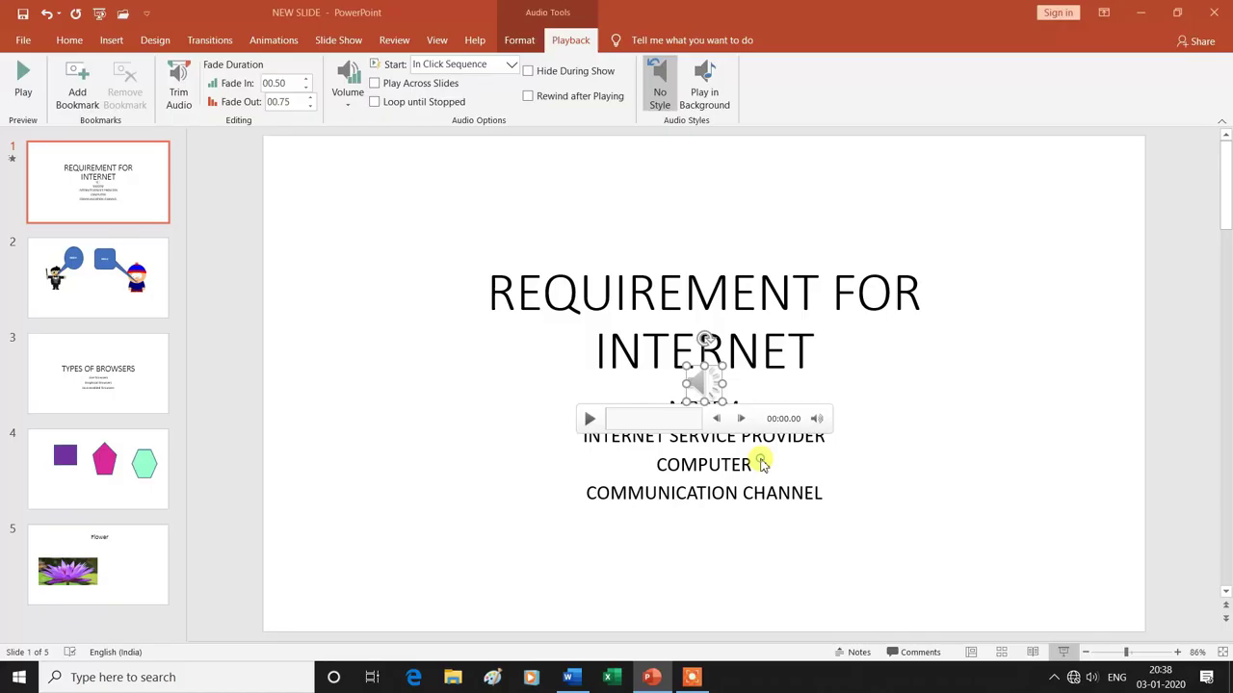
Step: Go back to slide 1 and close PowerPoint without saving changes
click(94, 192)
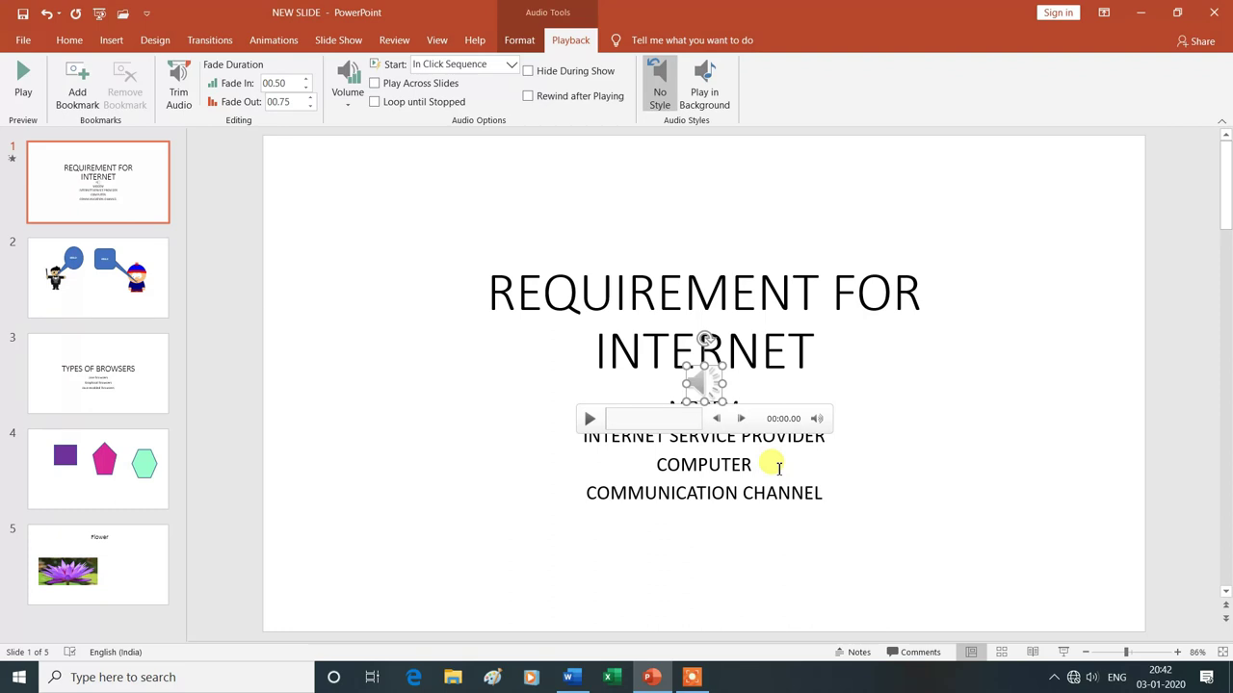
click(1212, 13)
click(622, 375)
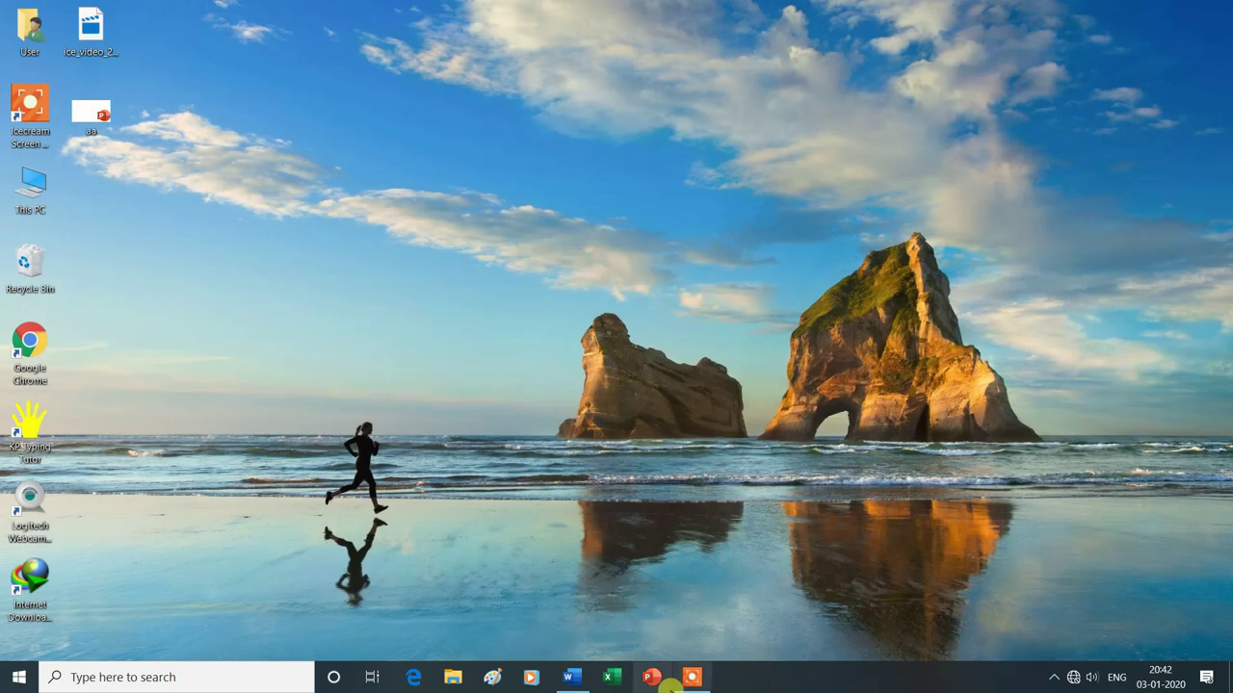
Step: Relaunch PowerPoint with a new blank presentation using the Blank slide layout, then show Insert
click(651, 678)
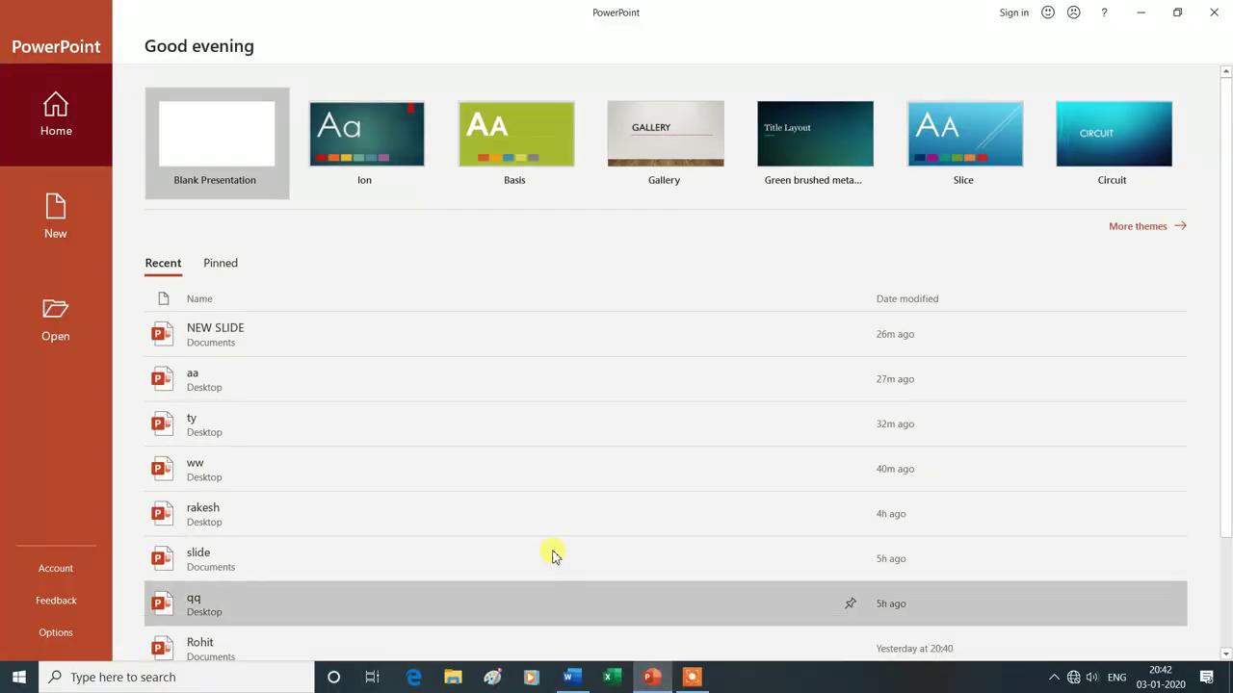
click(220, 148)
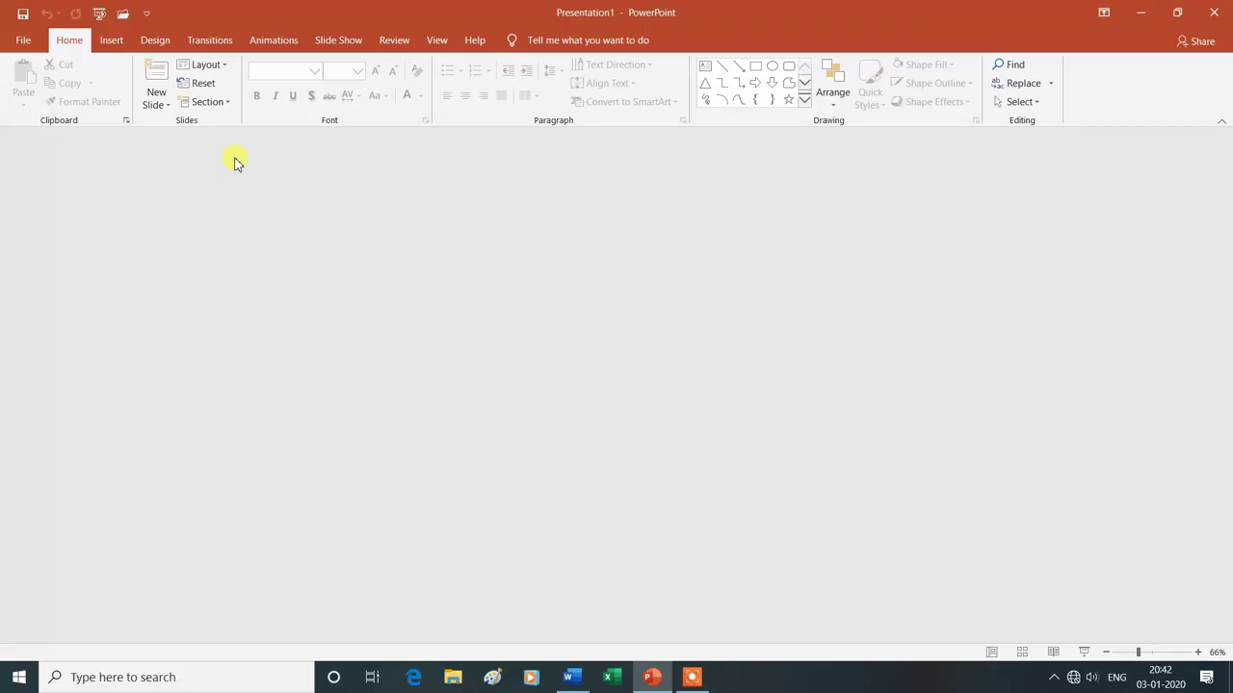
click(222, 66)
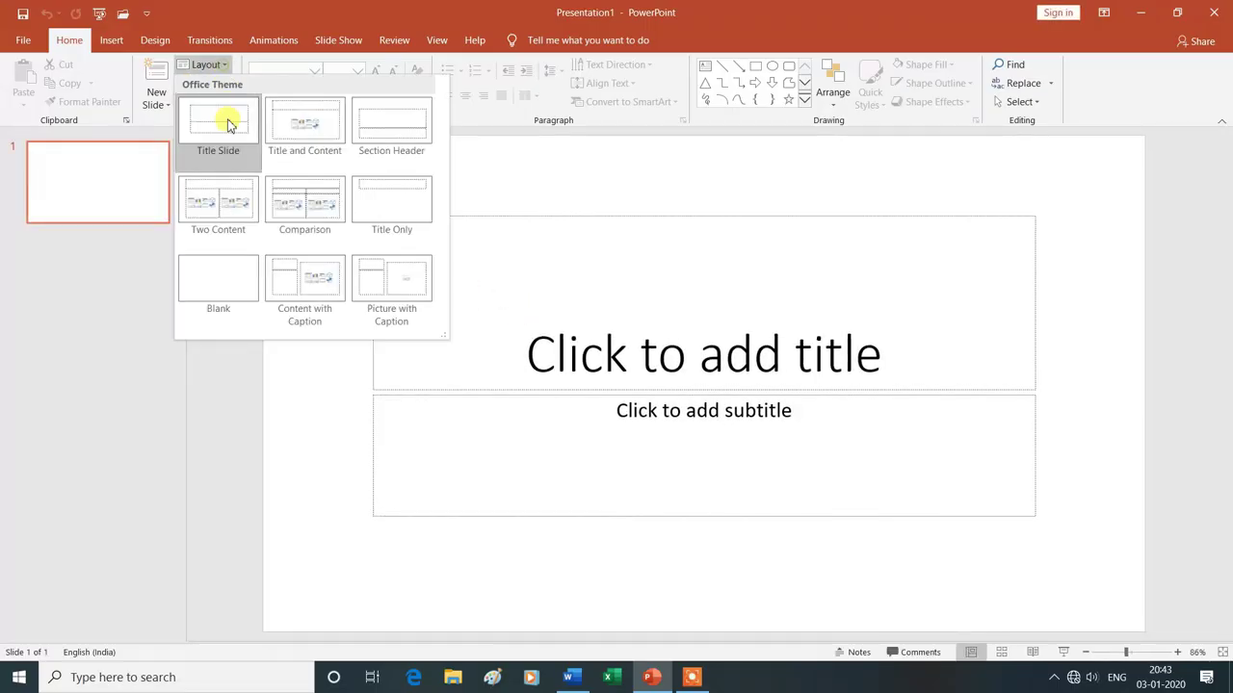
click(213, 281)
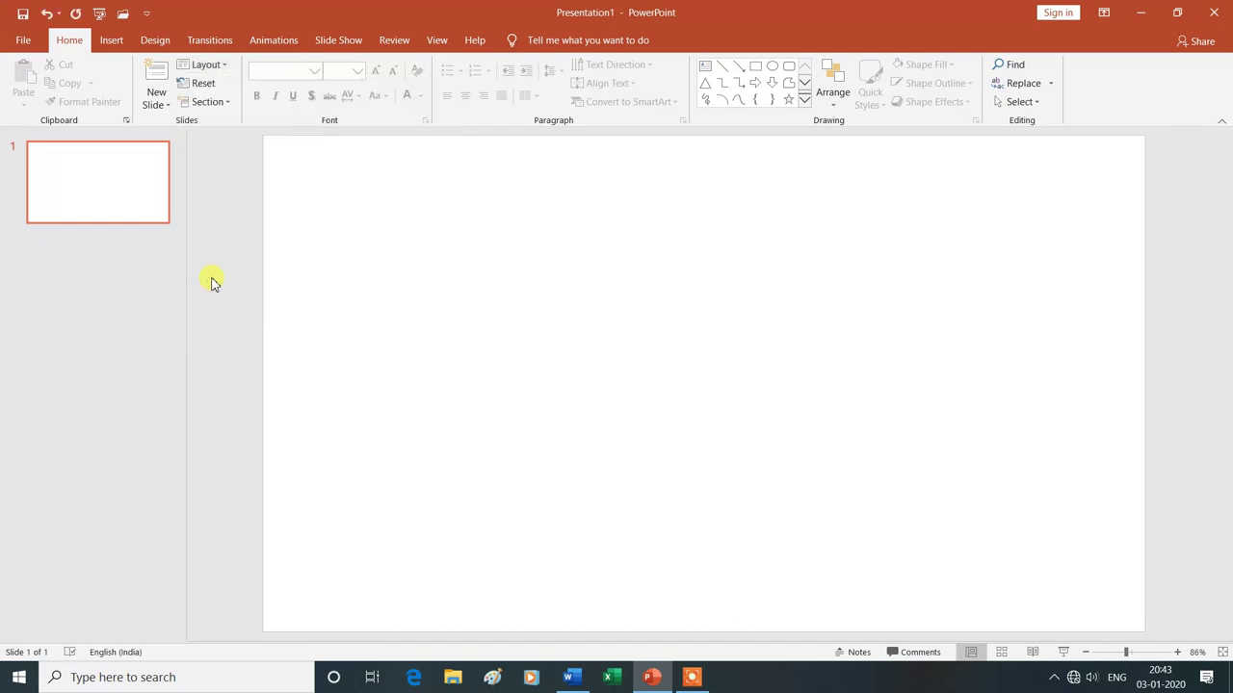
click(110, 39)
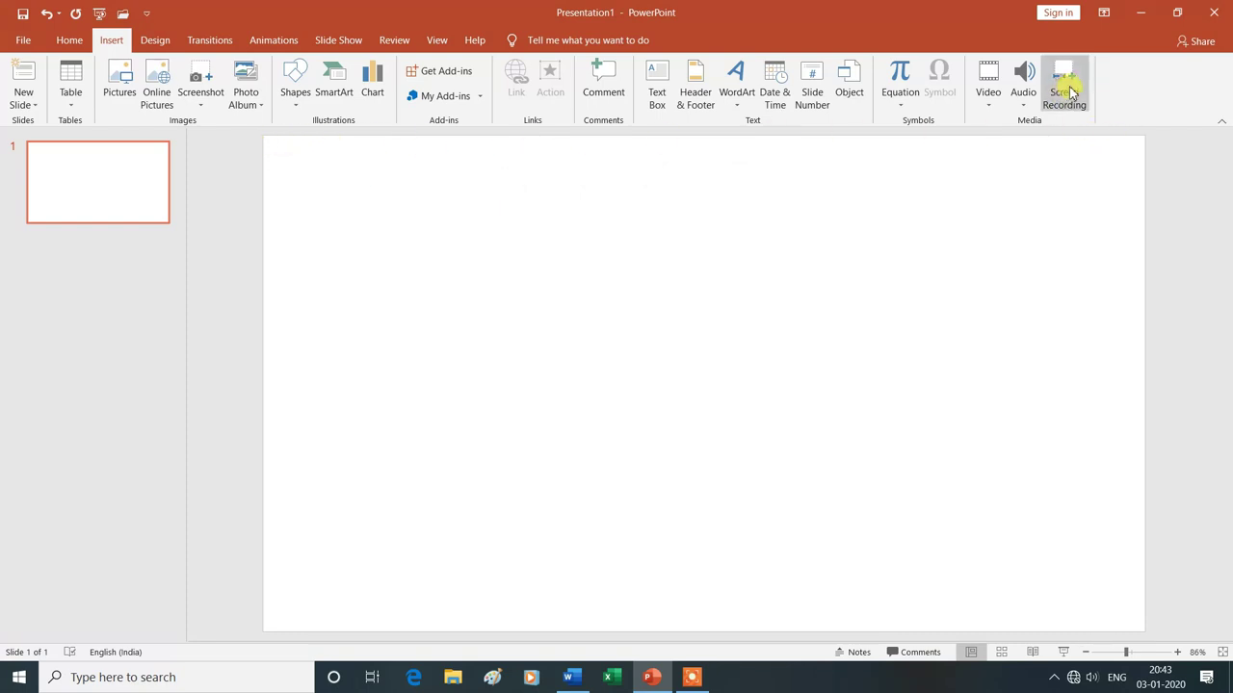
Step: Start a PowerPoint screen recording with the capture area dragged across the entire screen
click(1067, 83)
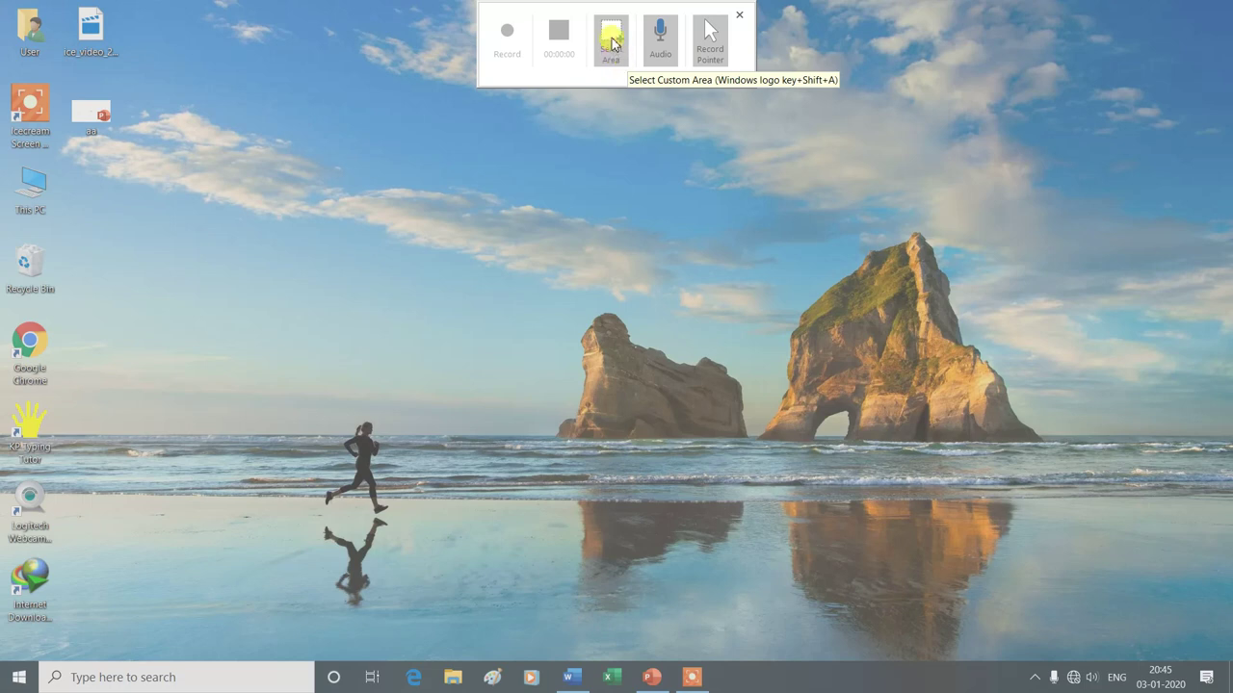
click(612, 44)
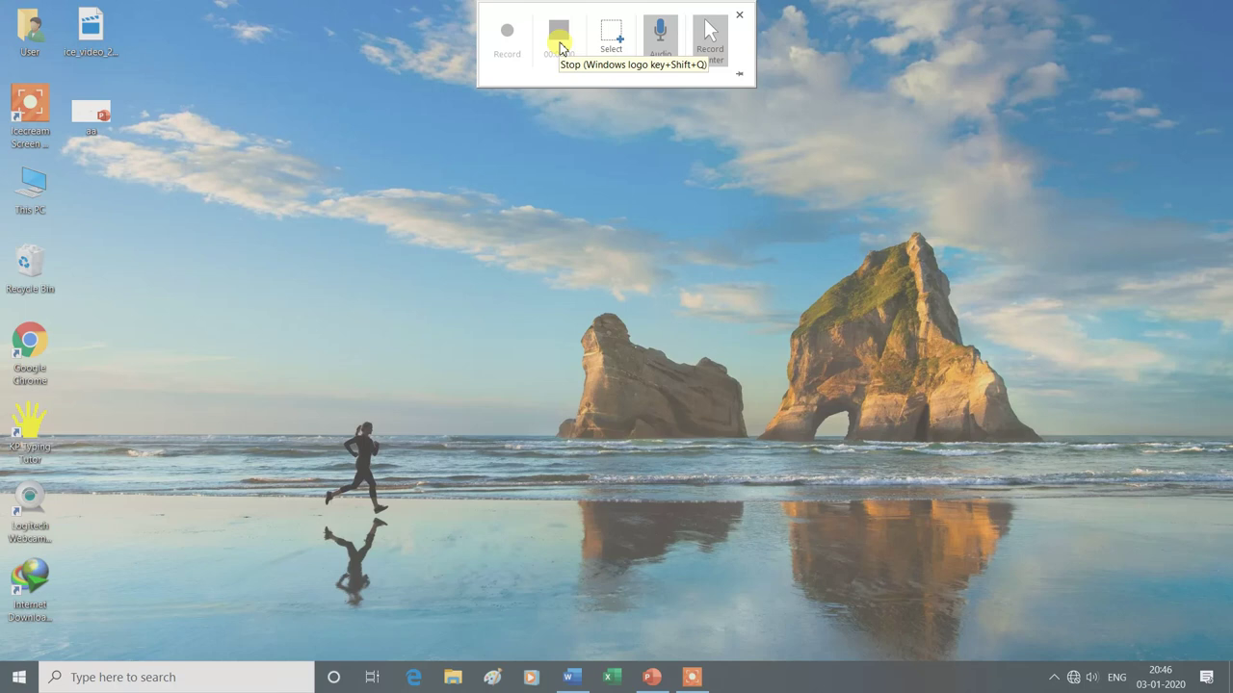
click(559, 48)
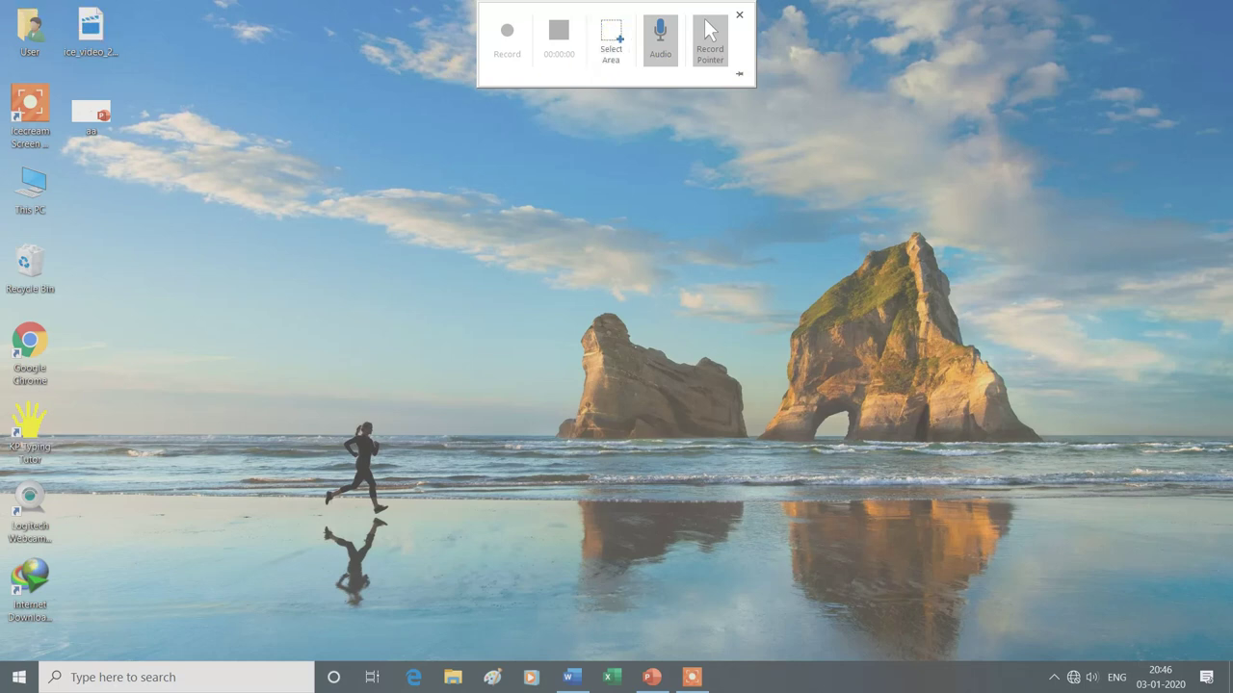
drag(2, 1, 886, 397)
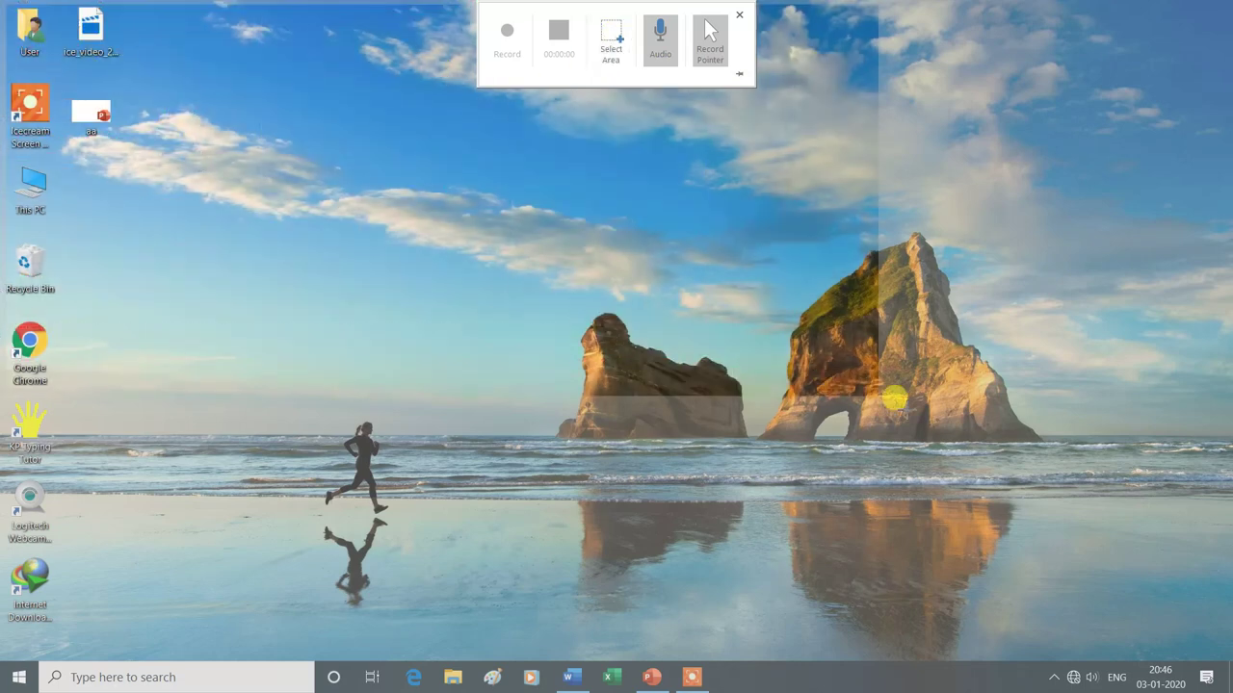
mouse_move(893, 396)
mouse_down()
mouse_move(1214, 653)
mouse_move(1229, 690)
mouse_up()
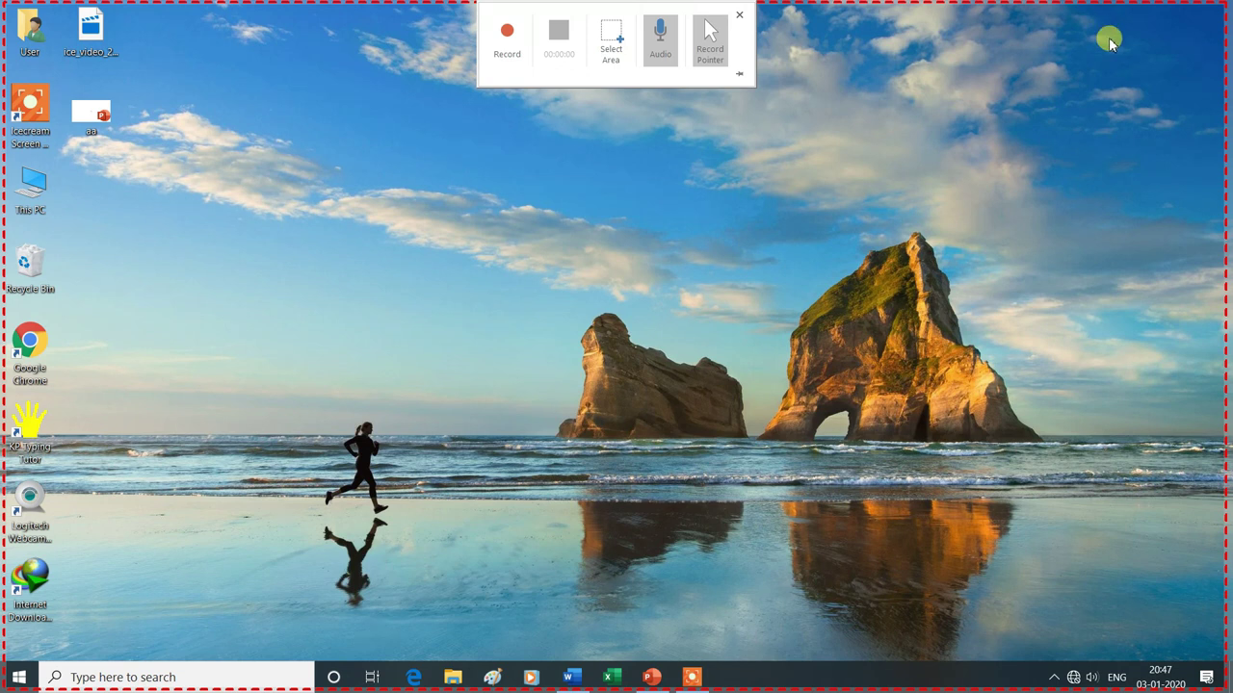
click(509, 38)
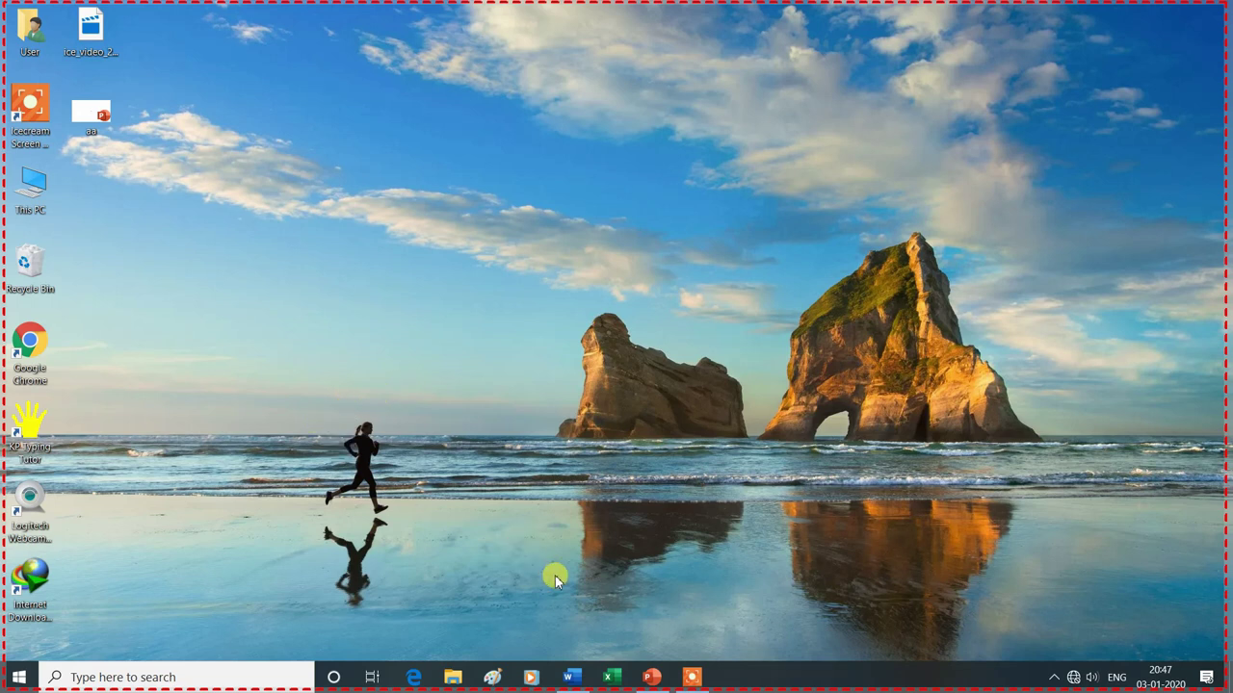
Step: Draw two blue rectangles on the slide, one upper left and one lower right
click(648, 679)
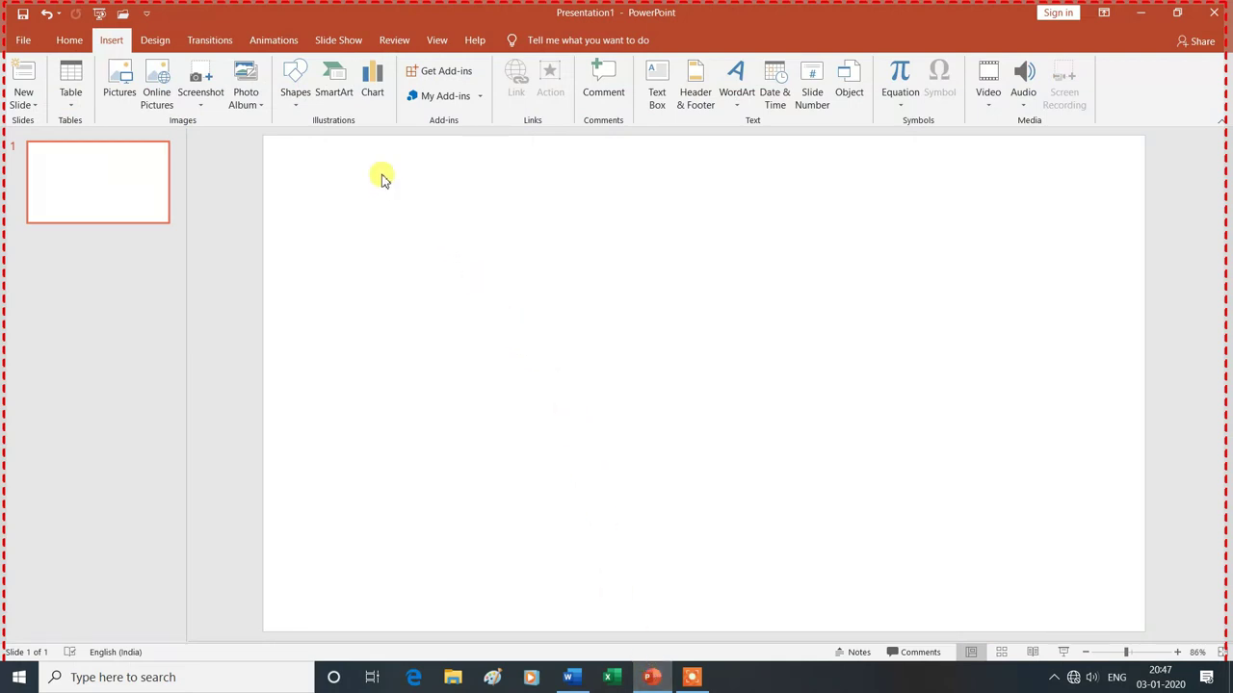
click(295, 96)
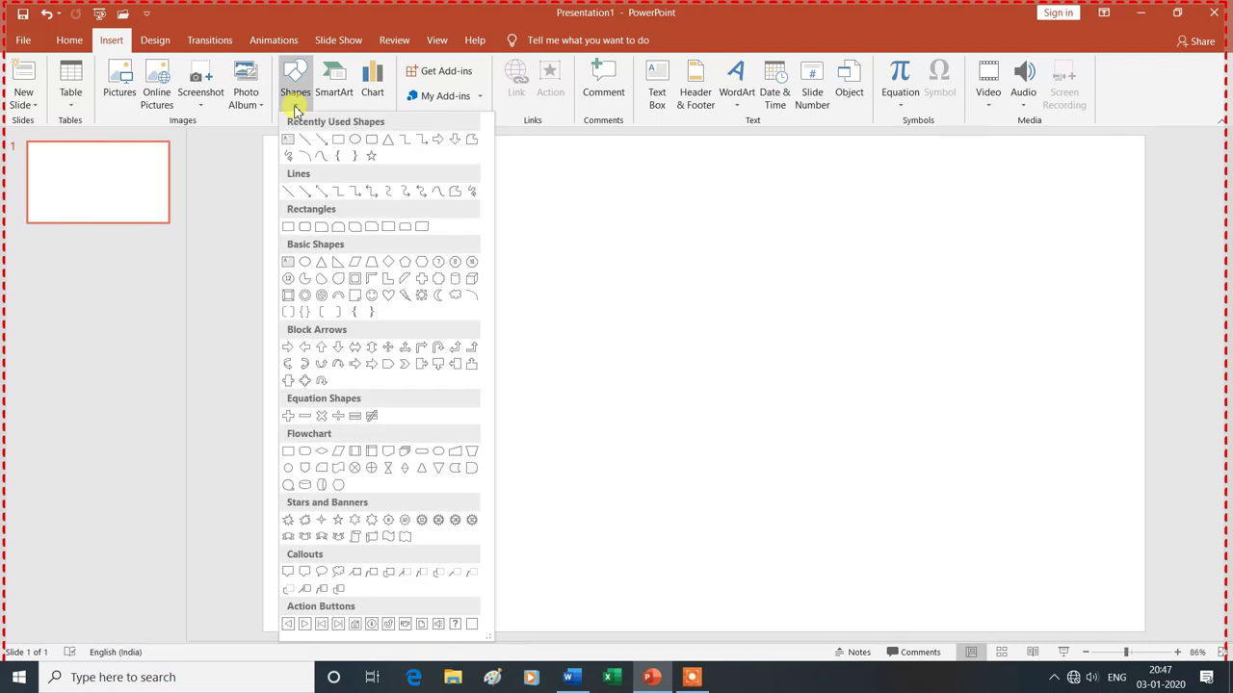
click(339, 142)
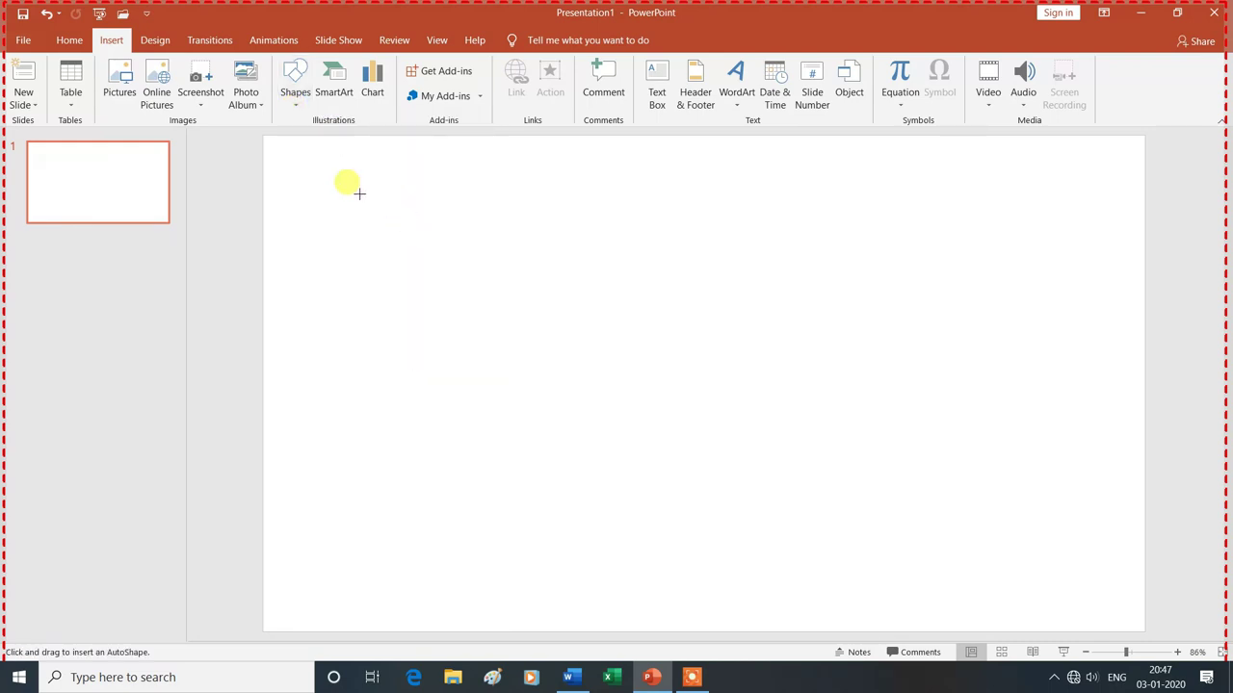
drag(357, 191, 563, 371)
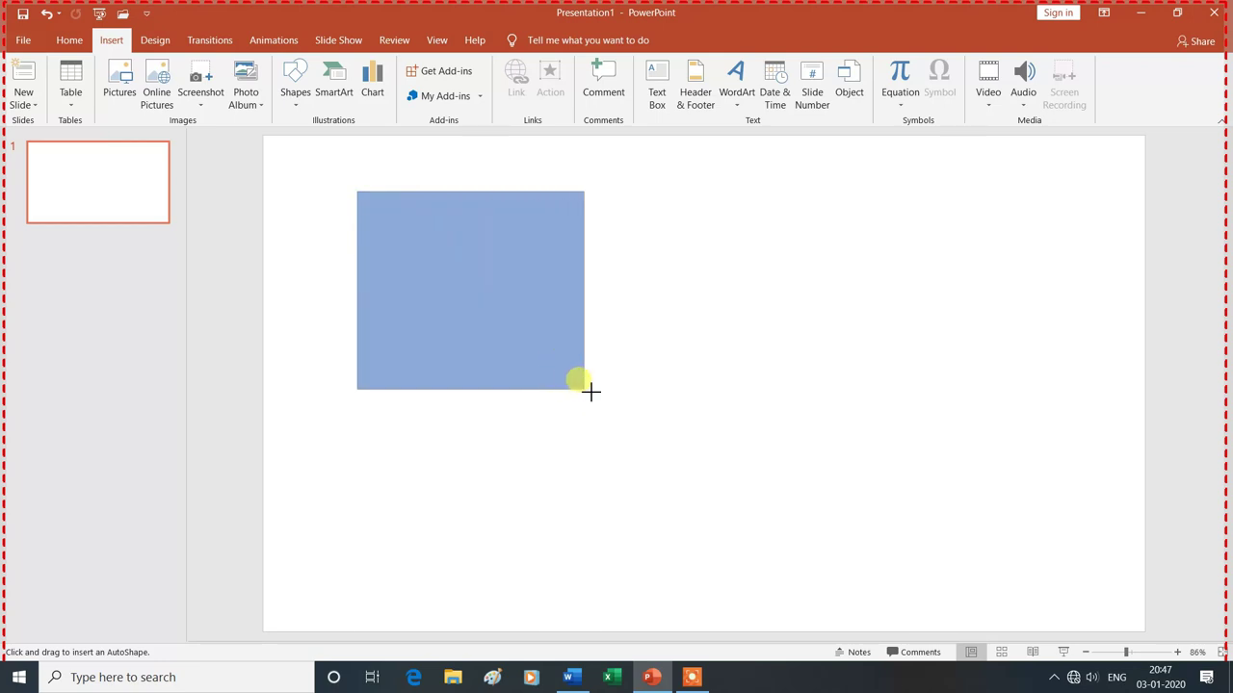
drag(564, 371, 616, 392)
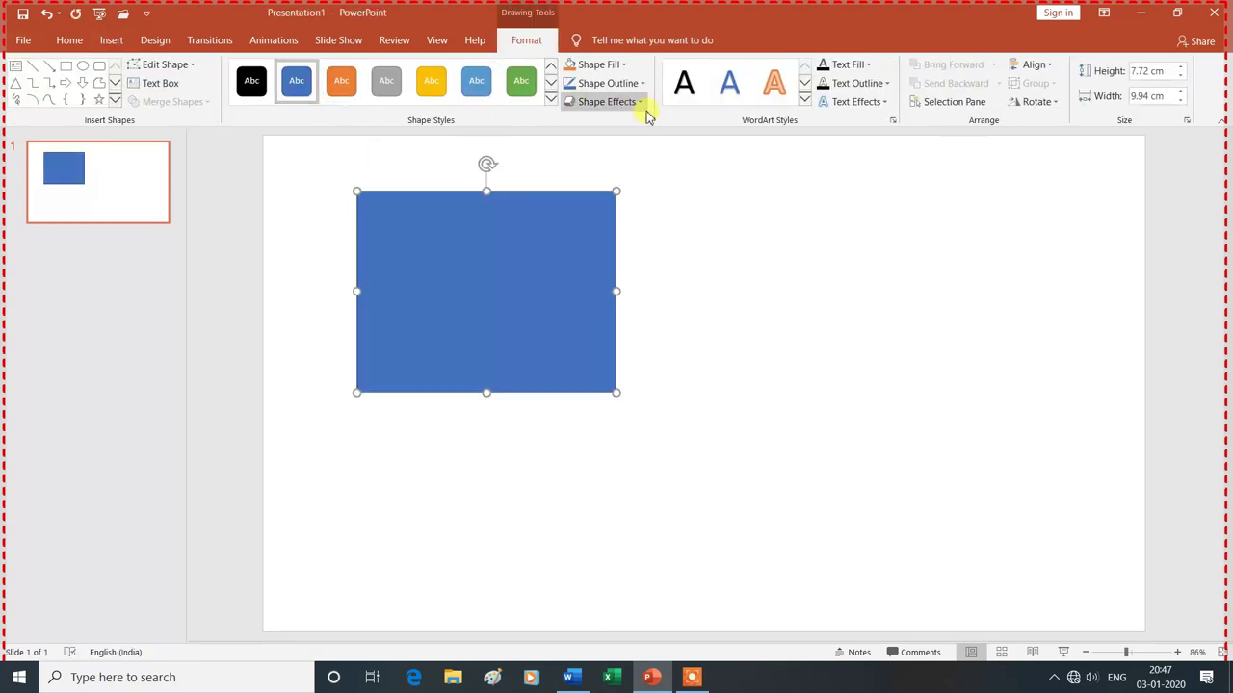
click(66, 39)
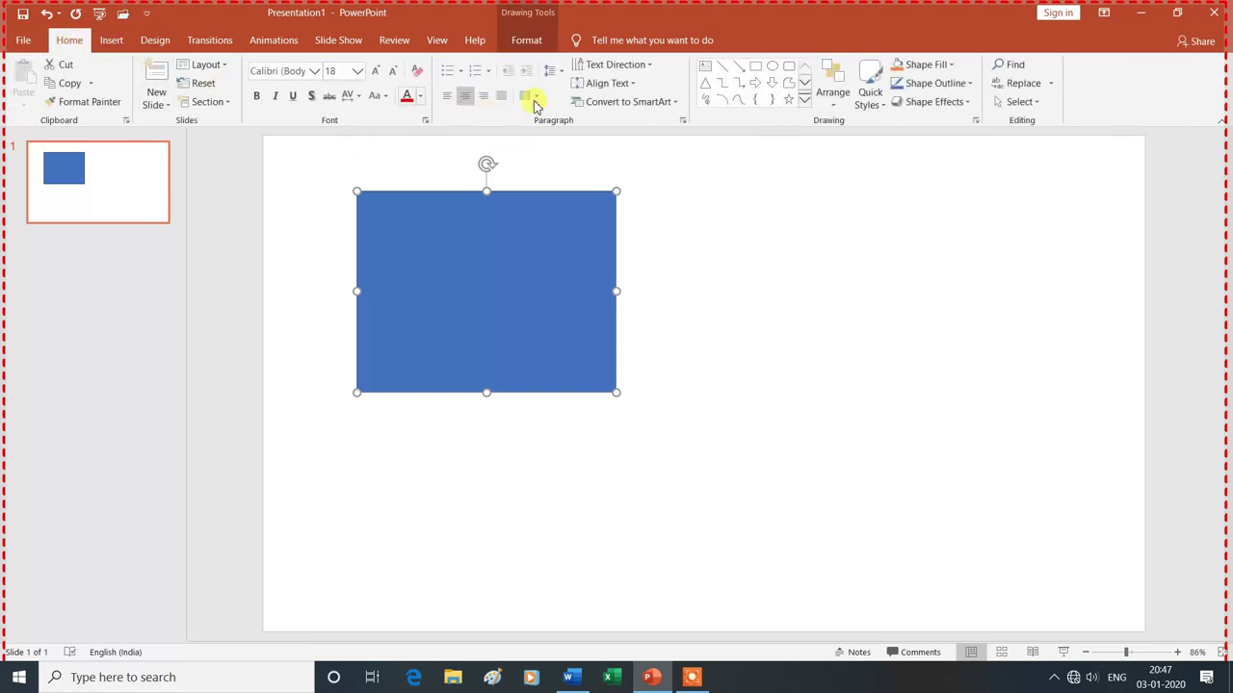
click(754, 65)
drag(815, 347, 1013, 536)
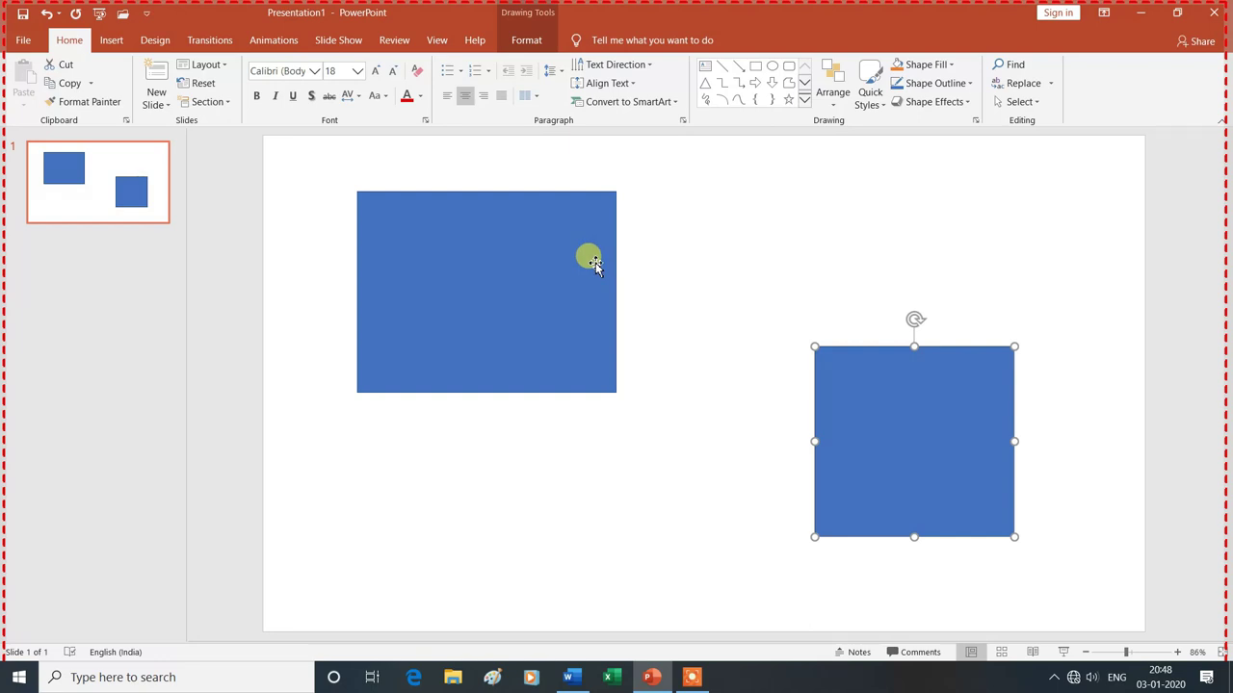
Step: Join the rectangles with an elbow connector, then stop recording to insert the video
click(805, 102)
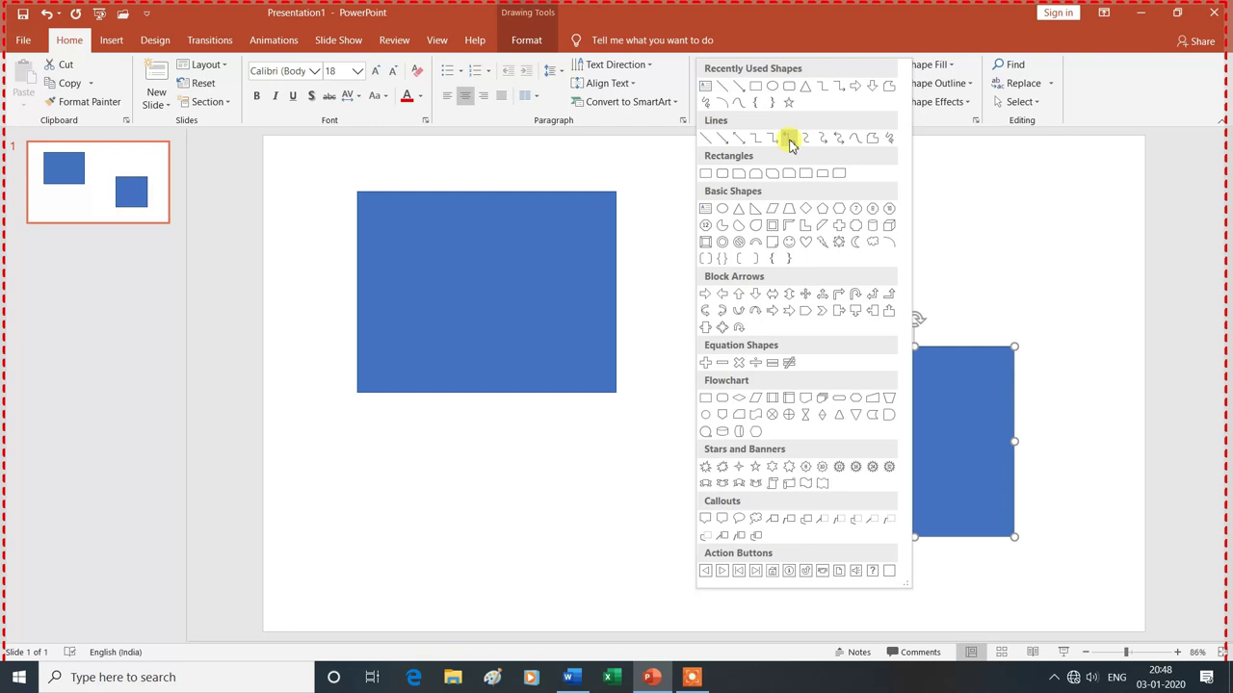
click(787, 139)
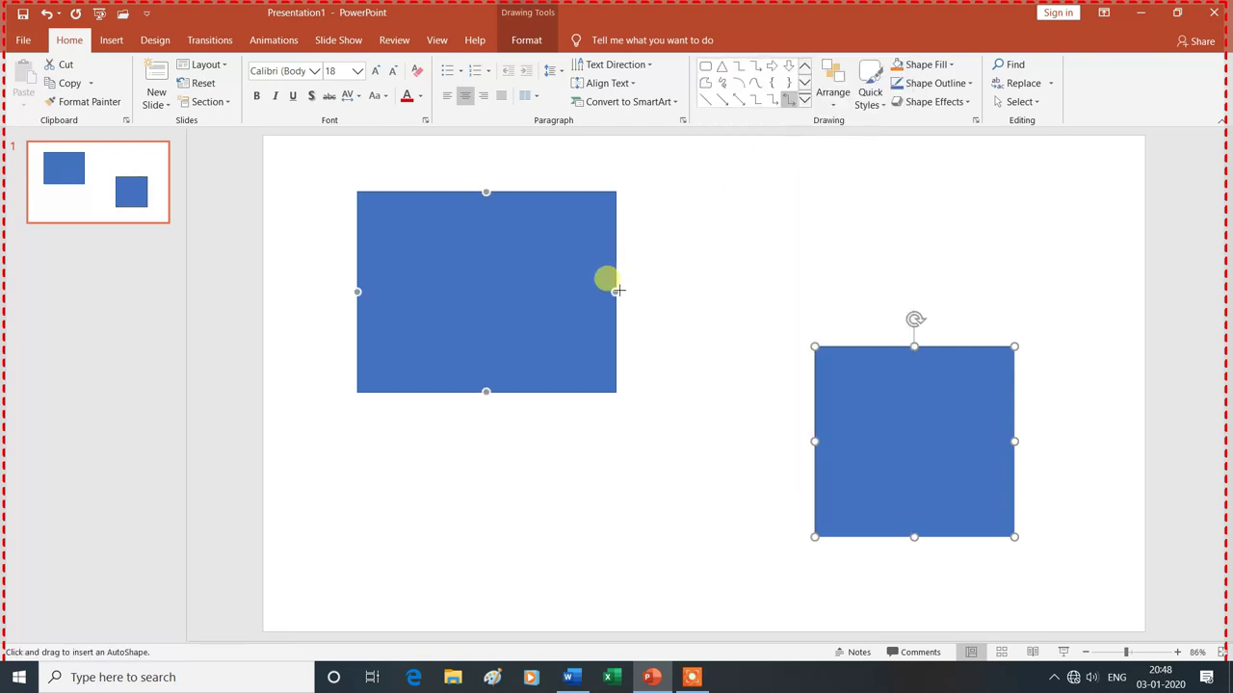
drag(617, 291, 812, 445)
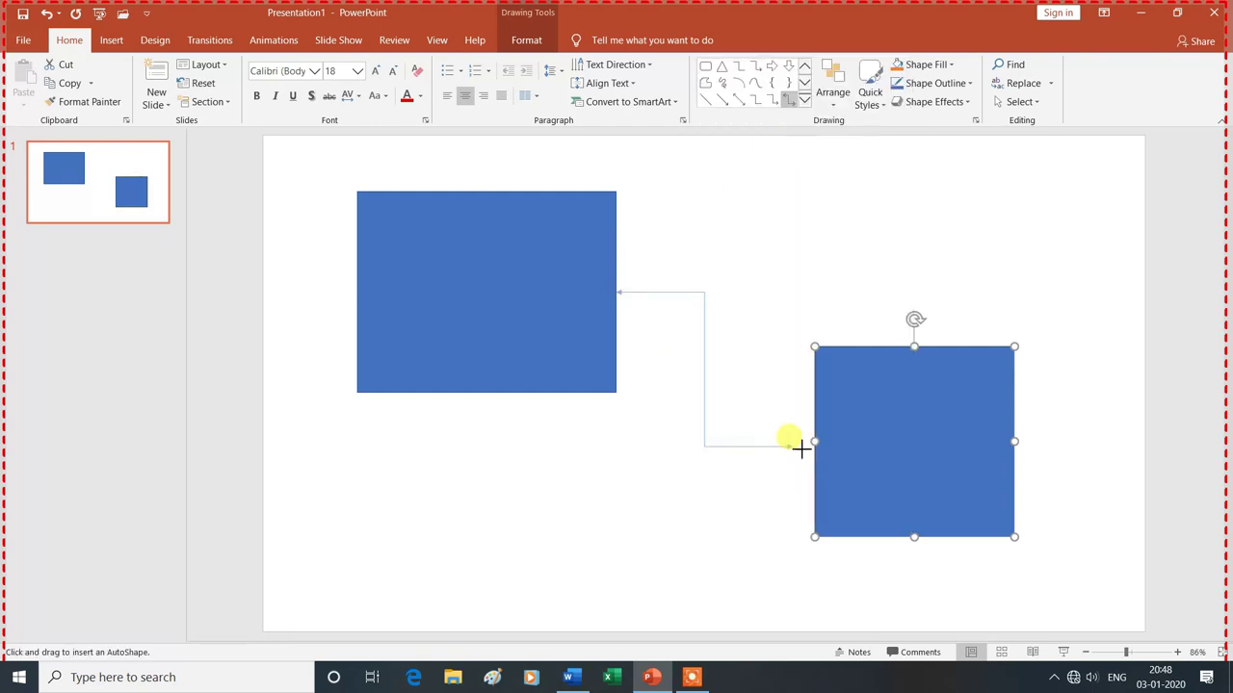
drag(812, 445, 815, 442)
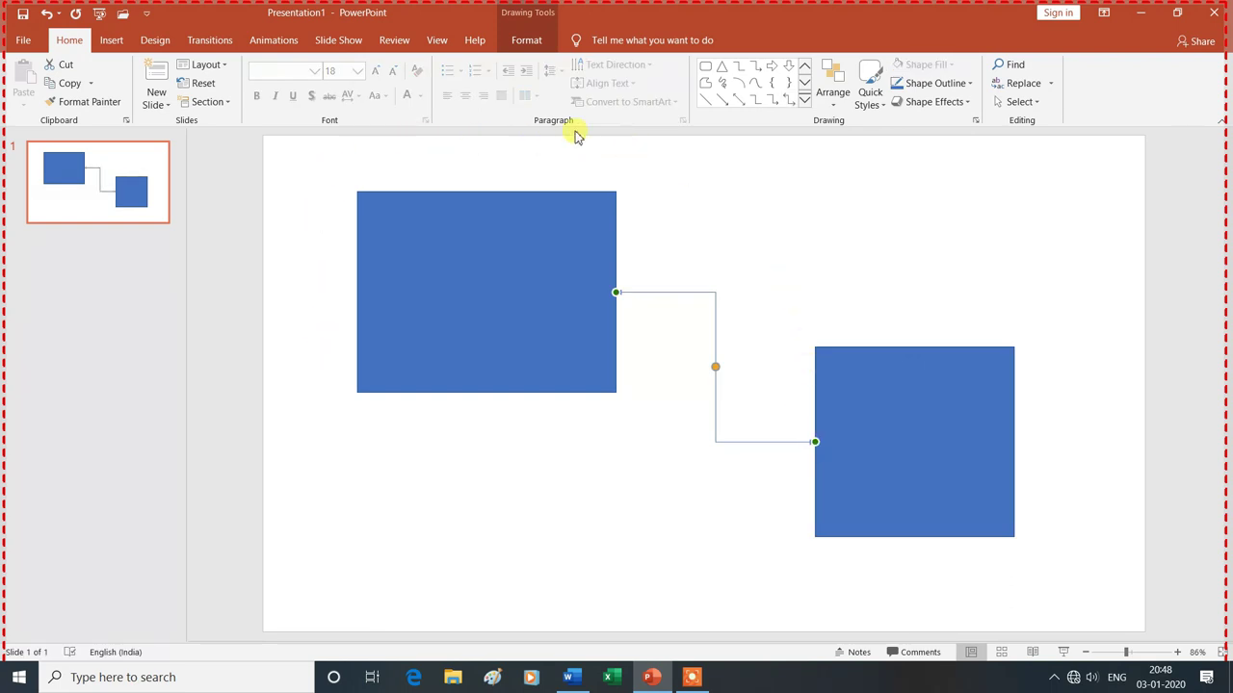
mouse_move(617, 6)
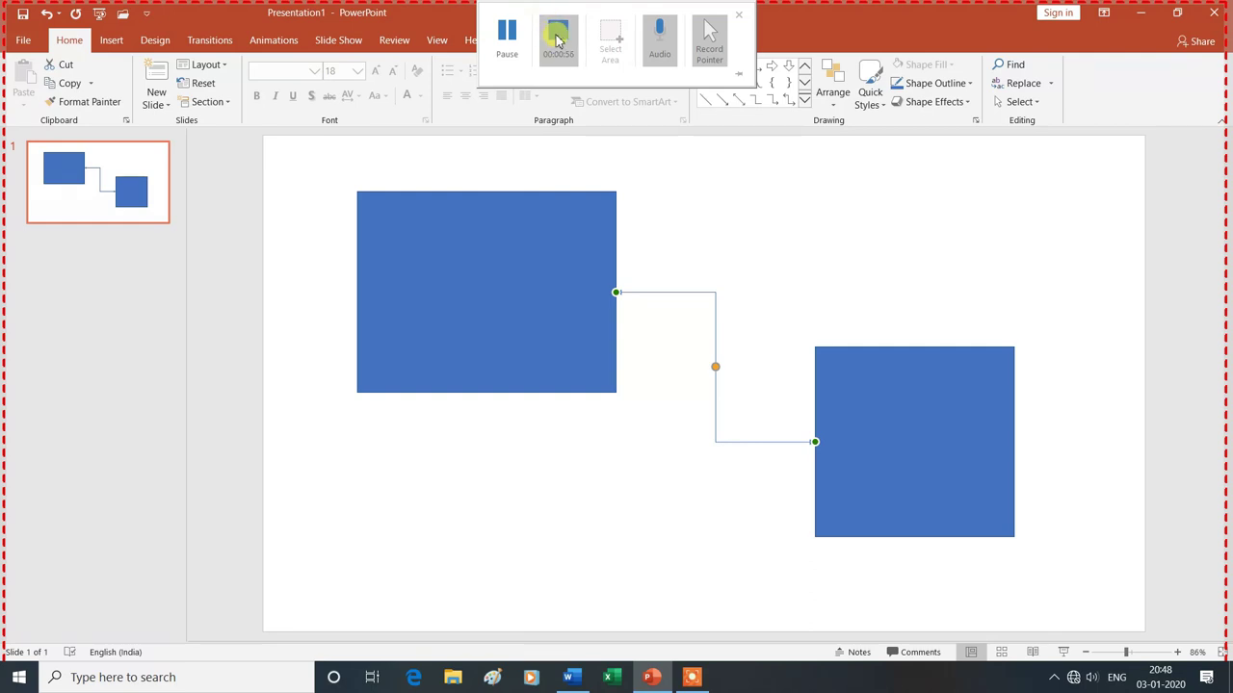
click(559, 41)
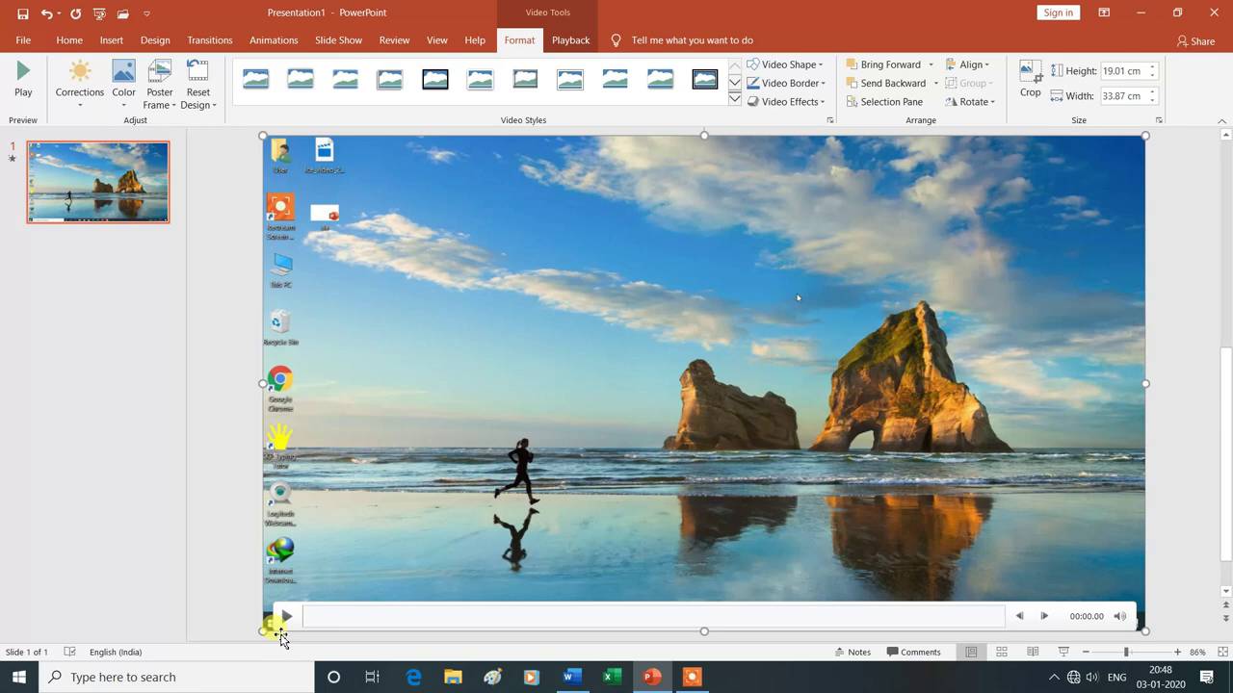
Step: Briefly play and pause the inserted video, then go to the File menu's Save As page
click(287, 621)
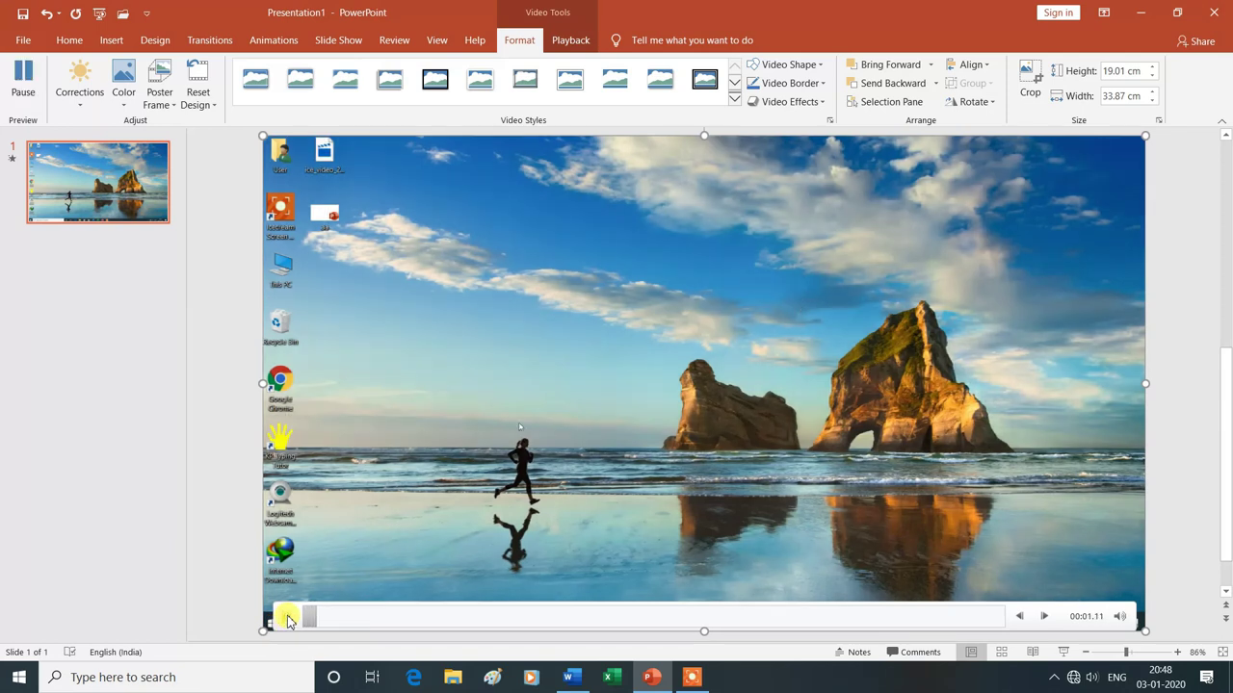
click(287, 621)
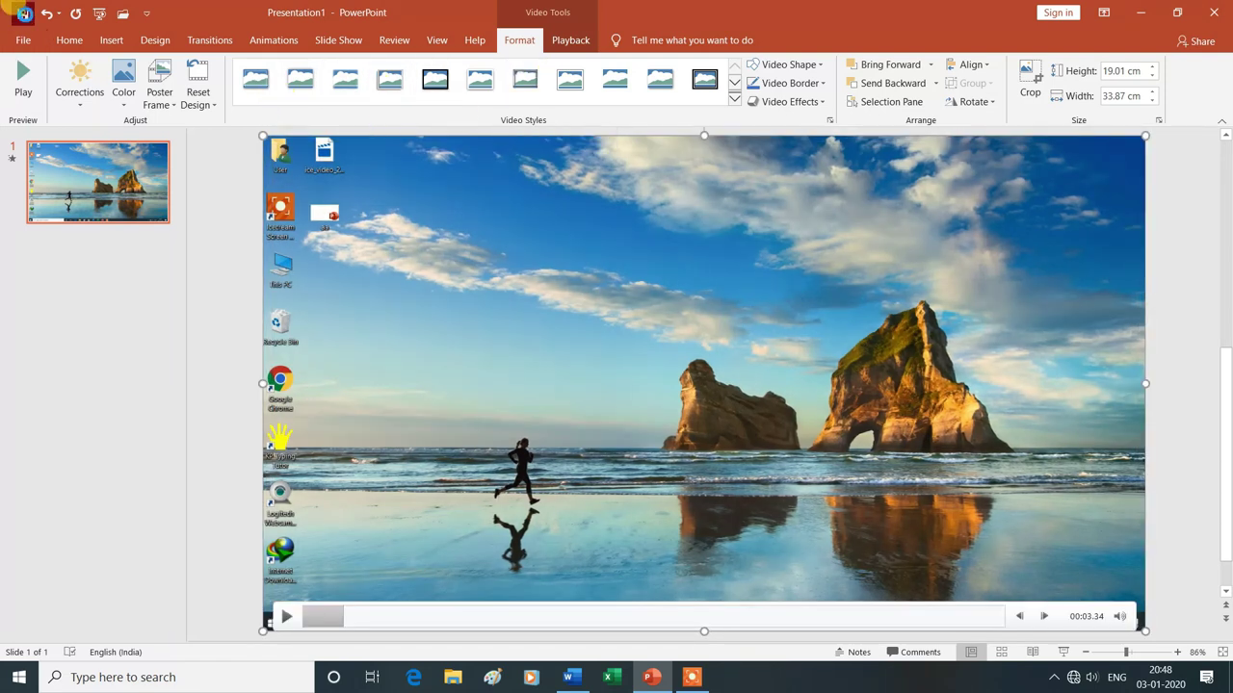
click(21, 13)
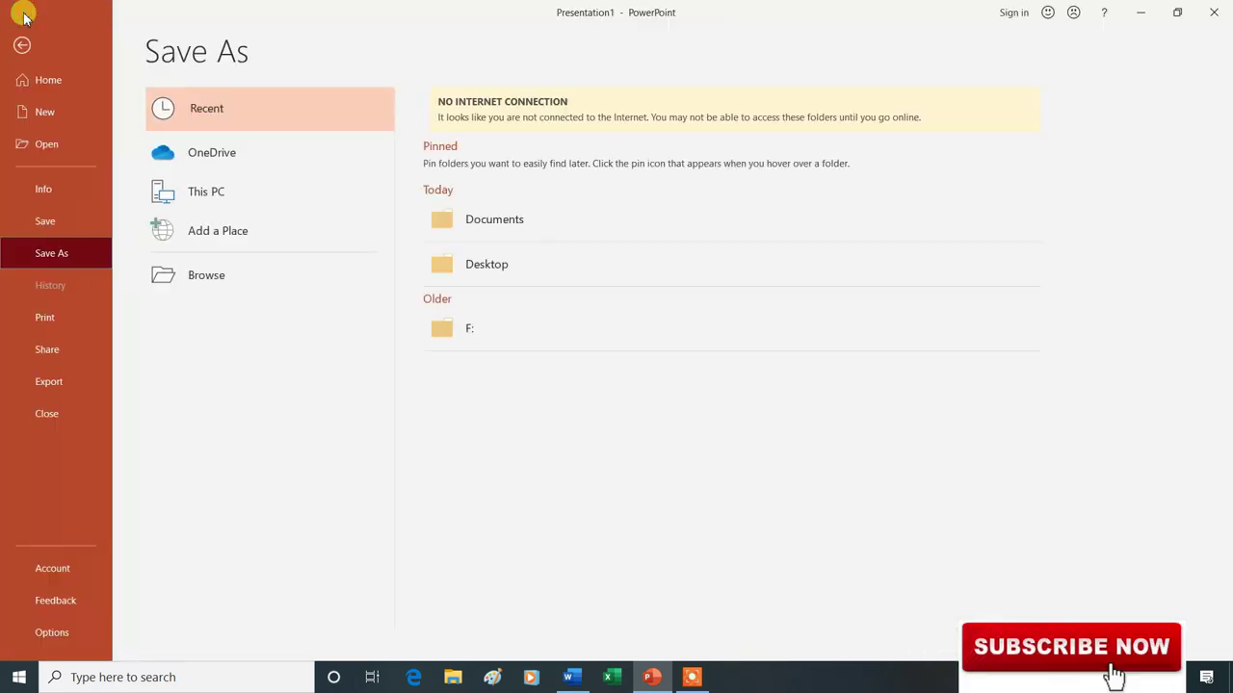
Step: Save the presentation to the Desktop as 'yst'
click(499, 268)
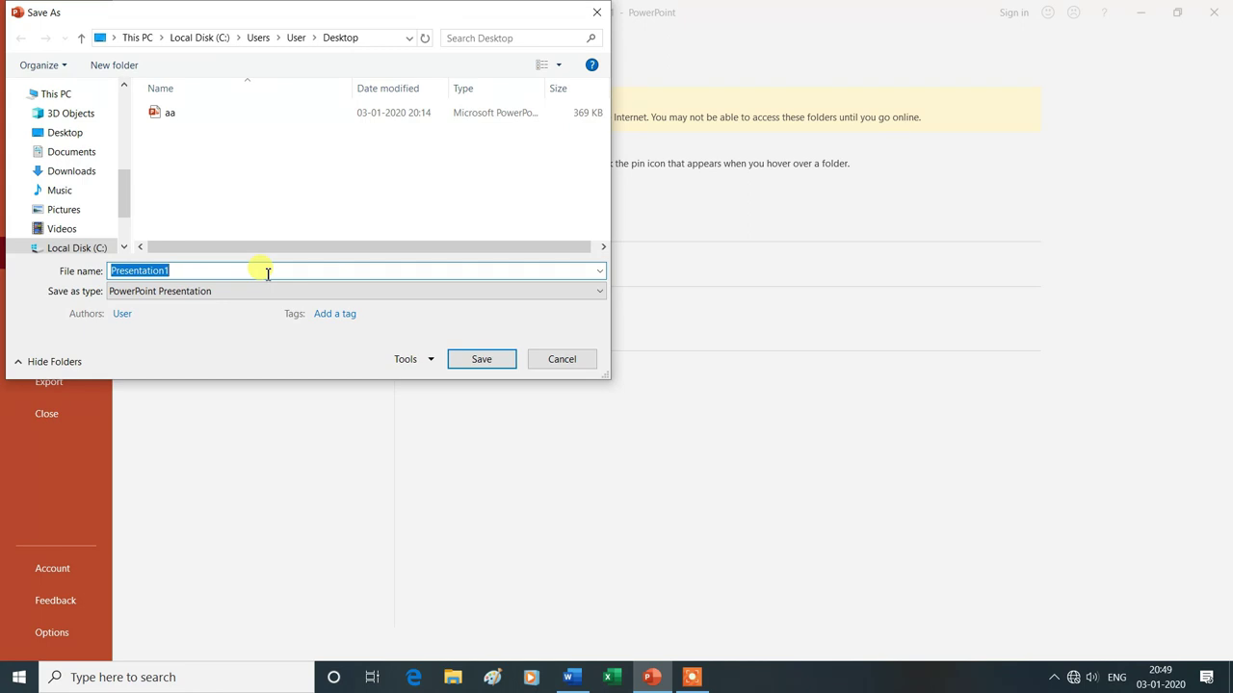
text(yst)
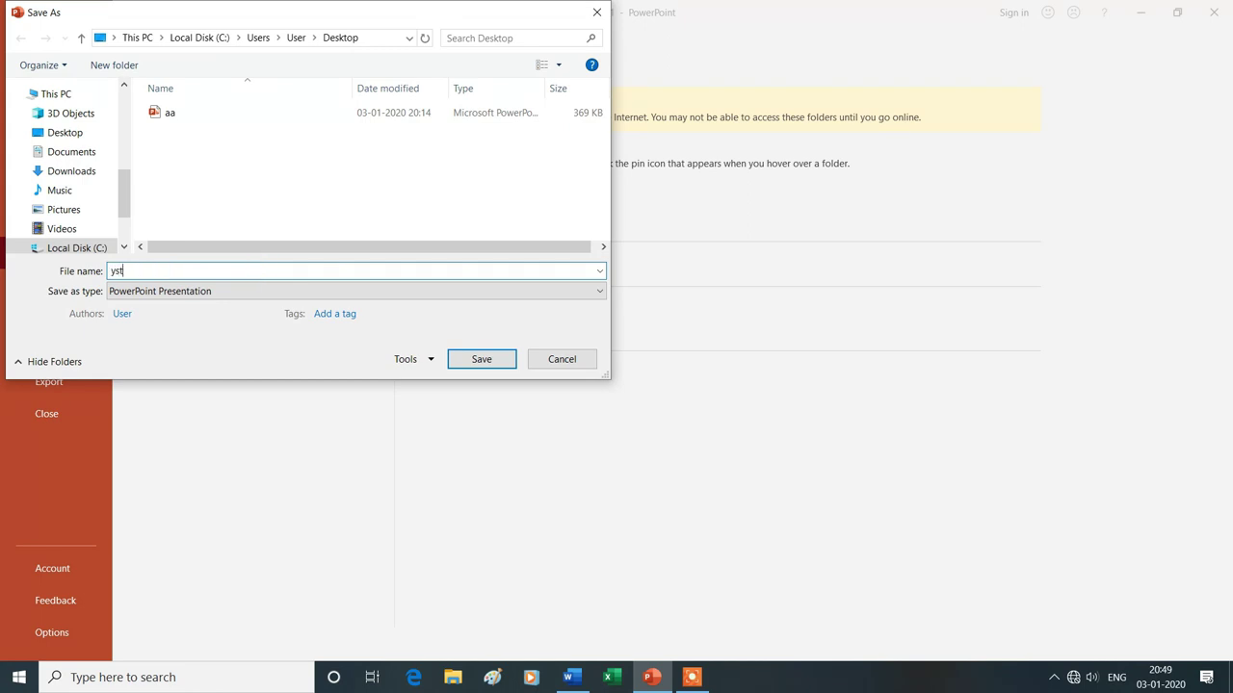
click(487, 359)
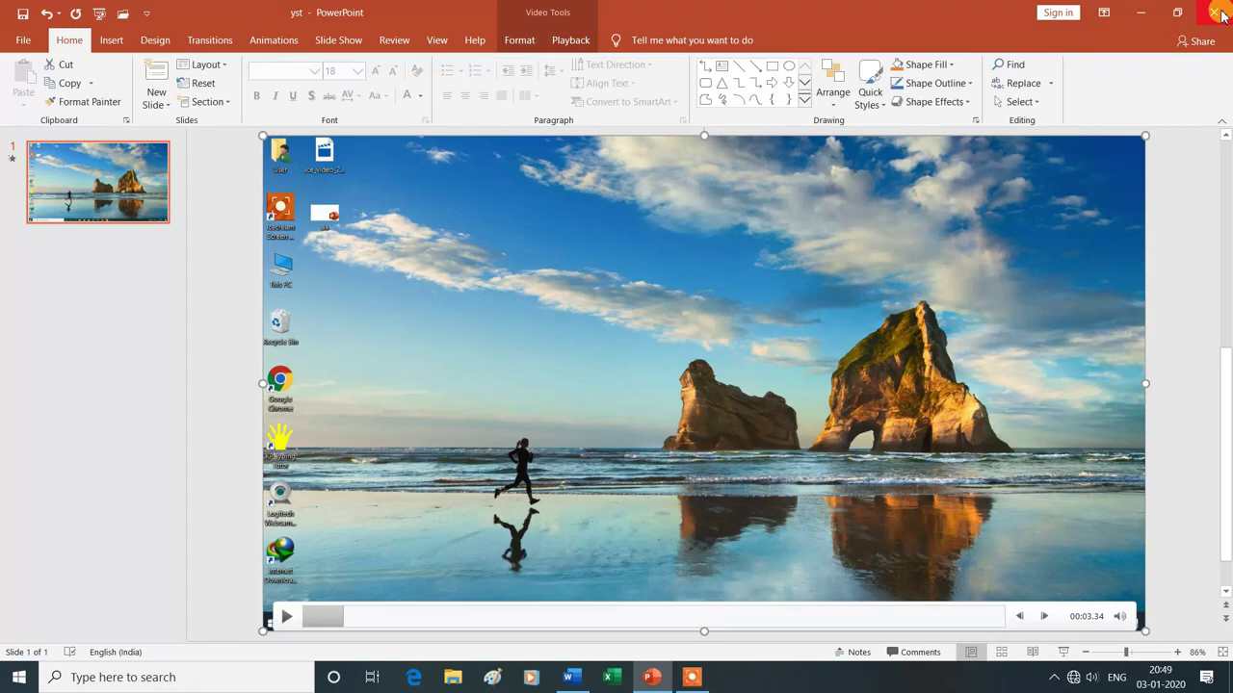
Step: Close PowerPoint, reopen yst from the desktop, and play the embedded video
click(1220, 14)
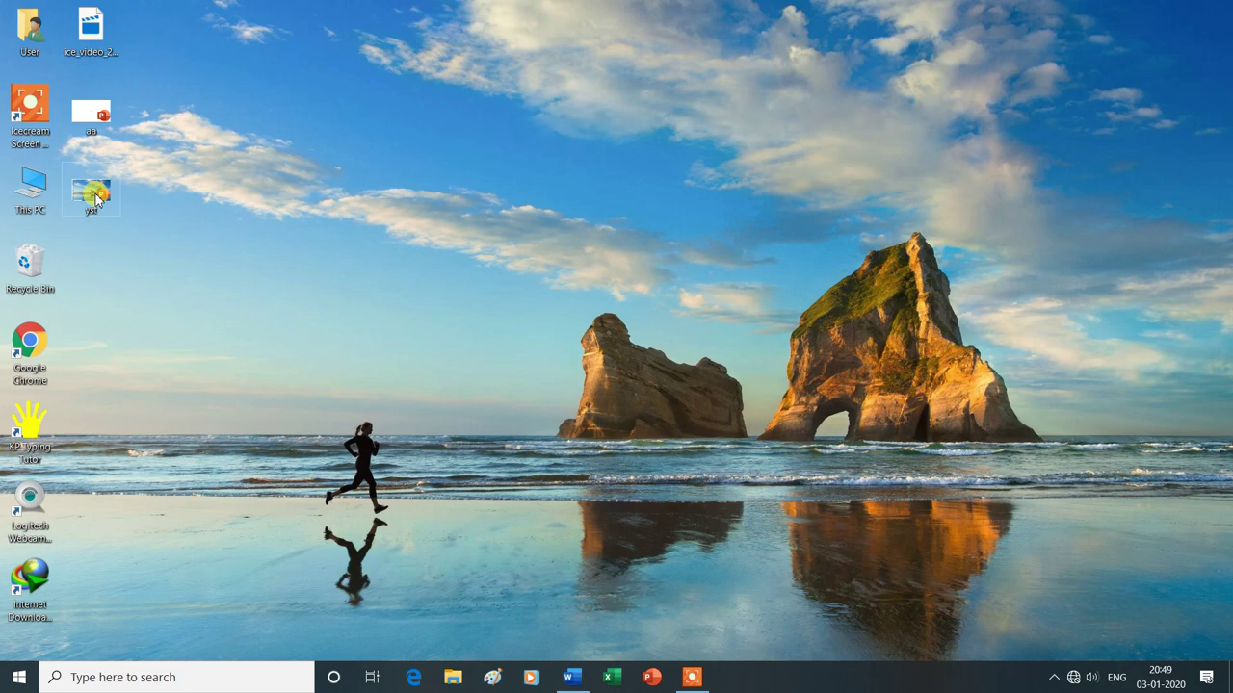
double_click(96, 196)
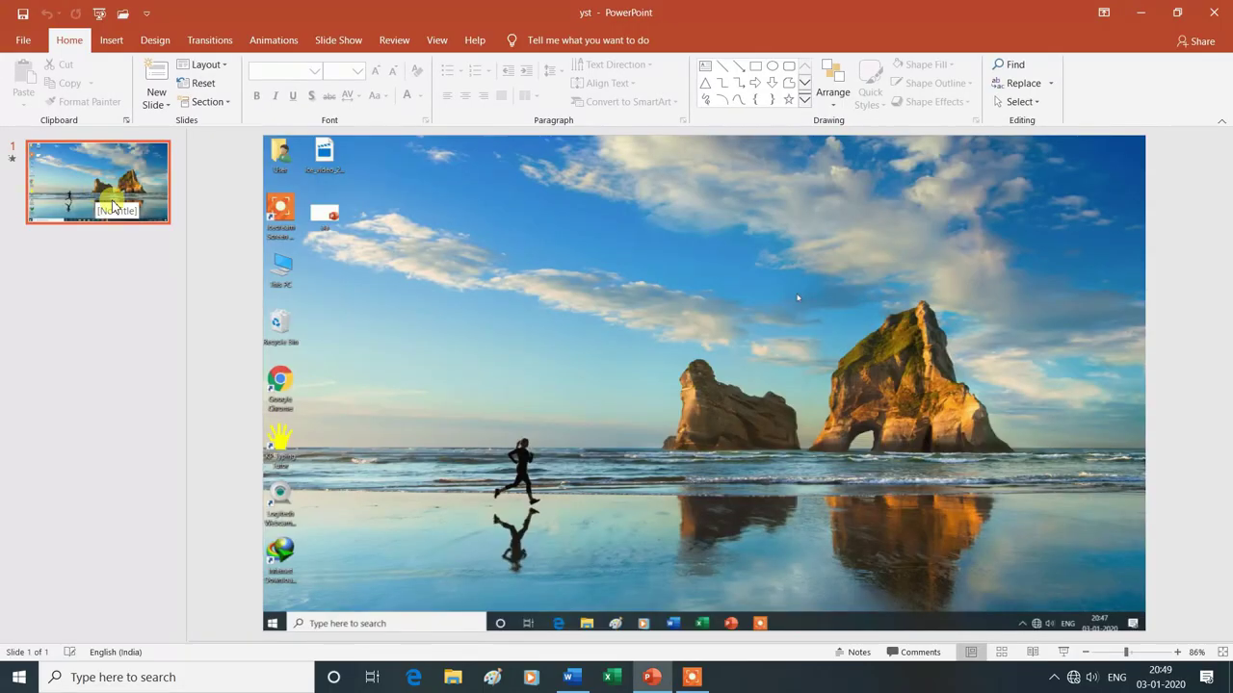
mouse_move(470, 459)
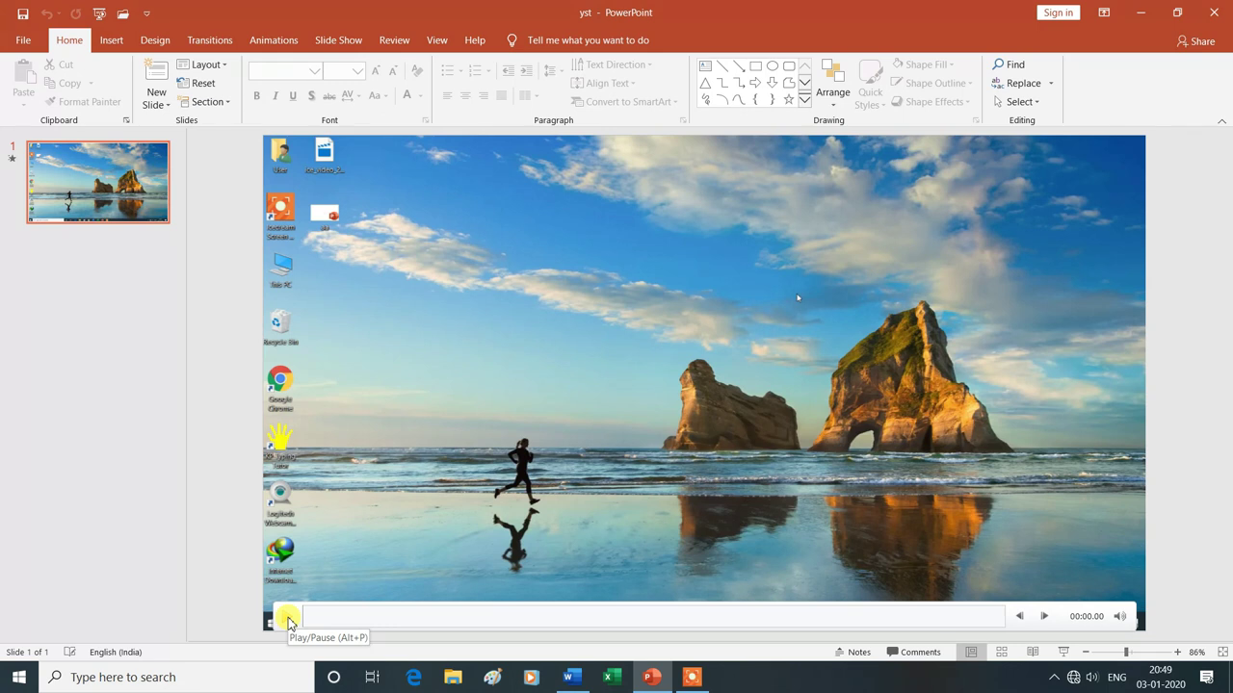
click(288, 623)
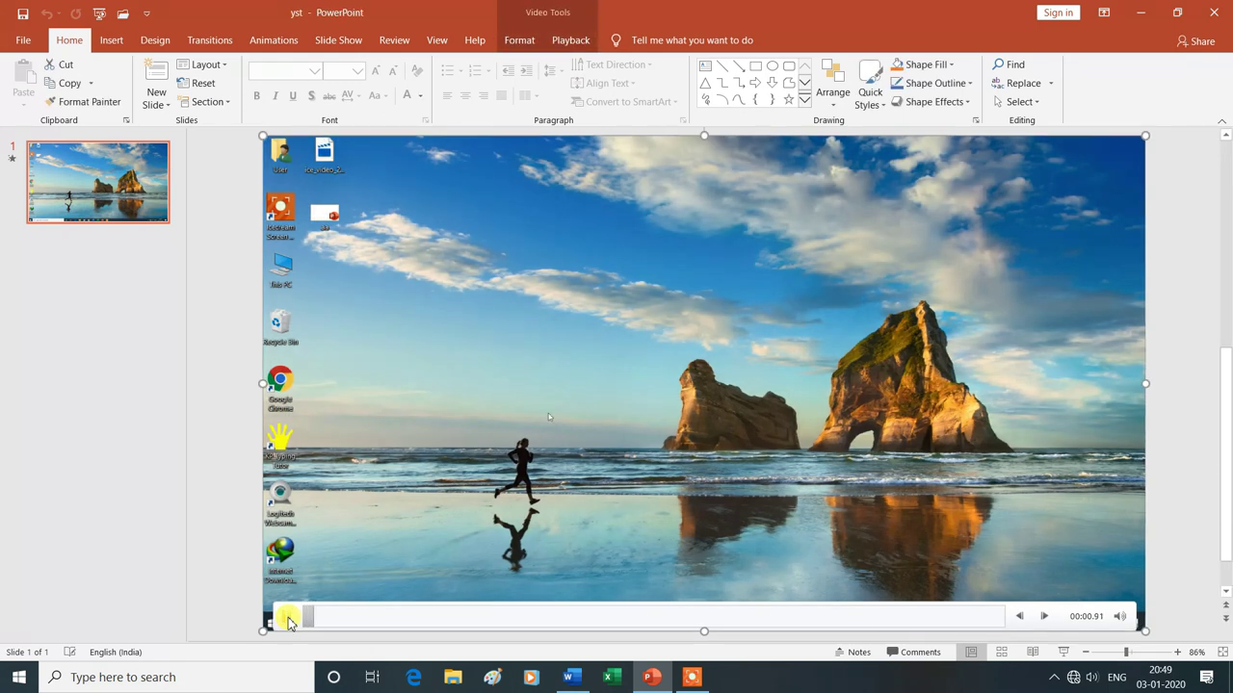